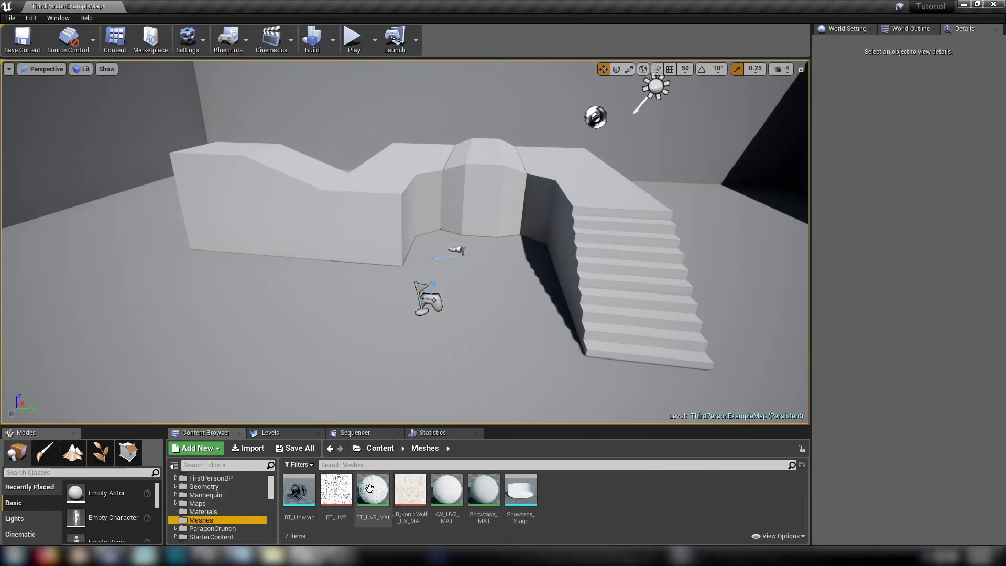
Place matSphere_mesh from the TexturePack Meshes folder into the level and frame the sphere in the viewport
{"action": "scroll", "coordinate": [220, 502], "scroll_direction": "down", "scroll_amount": 2}
{"action": "left_click", "coordinate": [206, 528]}
{"action": "left_click", "coordinate": [451, 495]}
{"action": "left_click_drag", "start_coordinate": [451, 495], "coordinate": [157, 209]}
{"action": "key", "text": "f"}
{"action": "right_click_drag", "start_coordinate": [320, 206], "coordinate": [377, 207], "text": "alt"}
{"action": "right_click_drag", "start_coordinate": [444, 174], "coordinate": [419, 175], "text": "alt"}
{"action": "mouse_move", "coordinate": [445, 175]}
{"action": "left_mouse_down", "text": "alt"}
{"action": "mouse_move", "coordinate": [530, 181]}
{"action": "mouse_move", "coordinate": [445, 174]}
{"action": "left_mouse_up", "text": "alt"}
{"action": "key", "text": "Escape"}
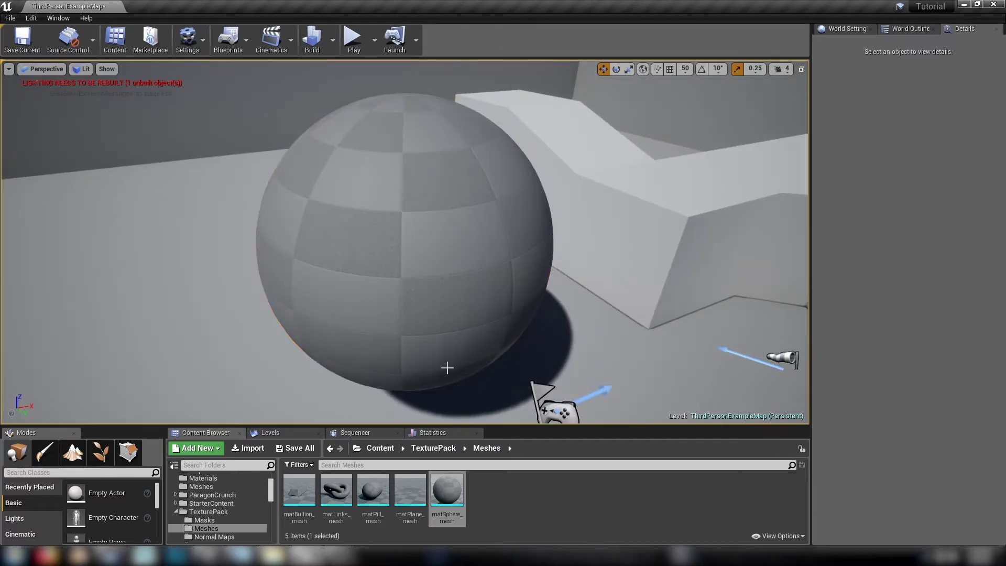
Create a new material named CarbonFiber_MAT in the project's Materials folder
{"action": "scroll", "coordinate": [221, 492], "scroll_direction": "up", "scroll_amount": 2}
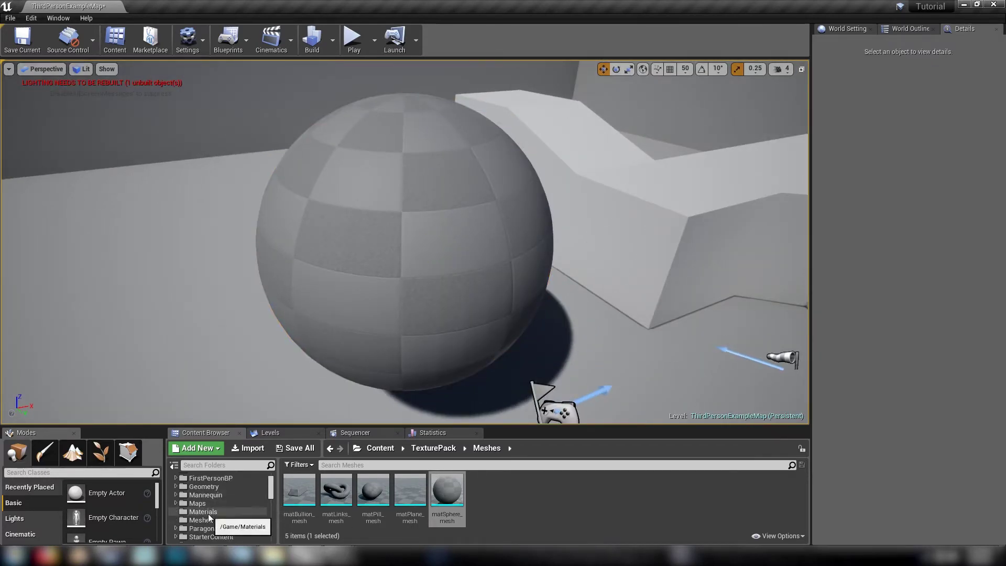
{"action": "left_click", "coordinate": [209, 512]}
{"action": "right_click", "coordinate": [357, 486]}
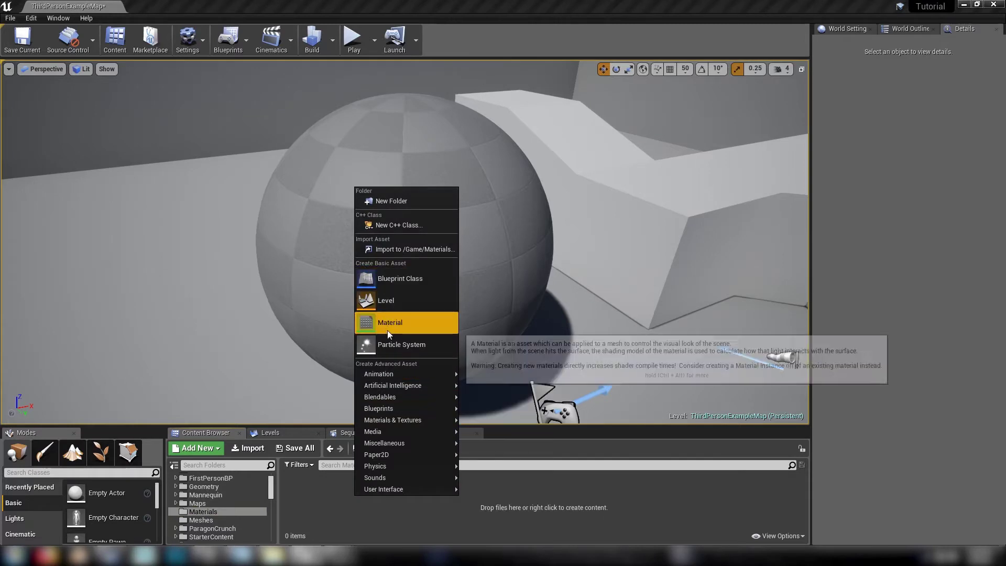
{"action": "left_click", "coordinate": [387, 323]}
{"action": "type", "text": "CarbonFib"}
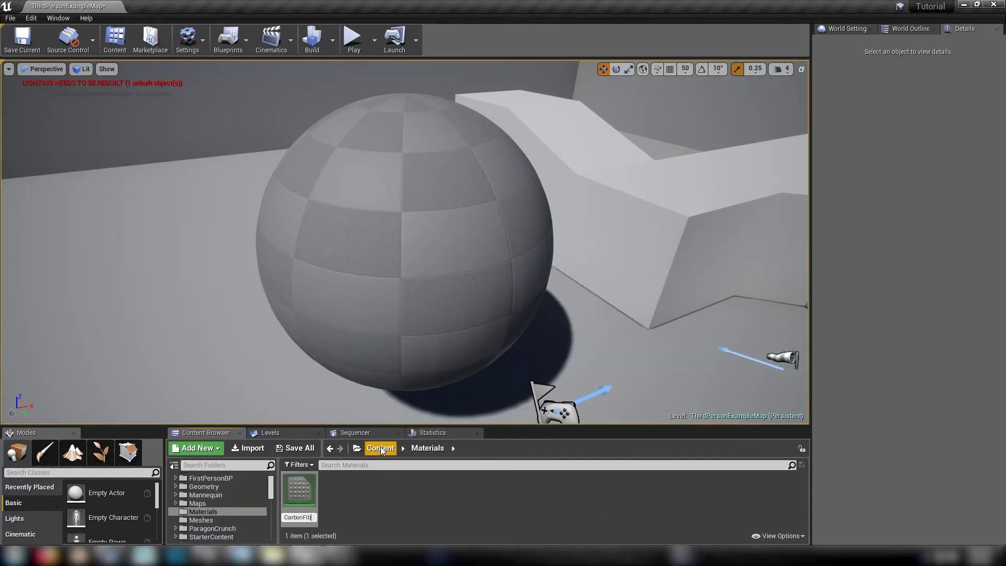
{"action": "type", "text": "er_MAT"}
{"action": "key", "text": "Return"}
Open CarbonFiber_MAT for editing and dock its editor alongside the level editor
{"action": "double_click", "coordinate": [298, 490]}
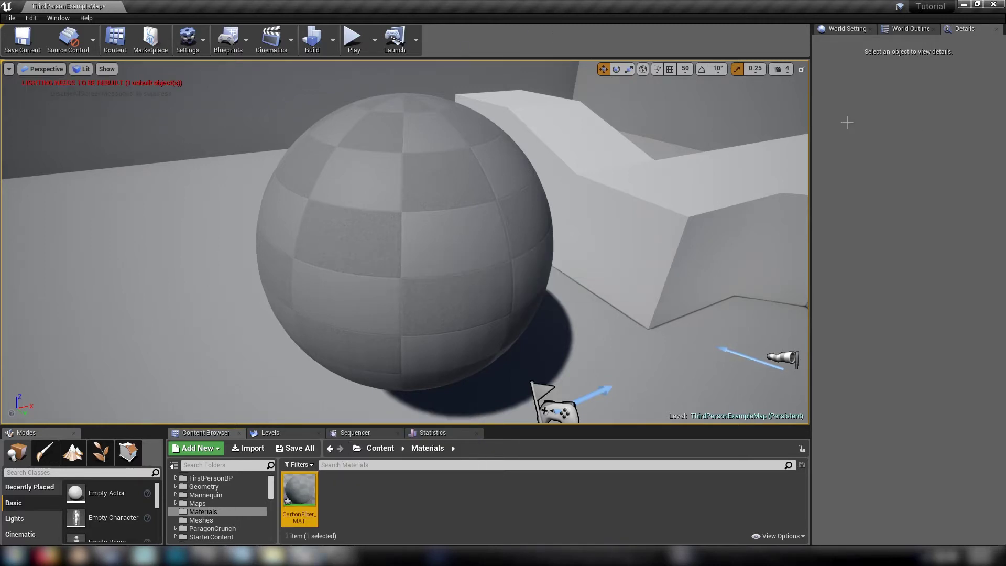
{"action": "left_click_drag", "start_coordinate": [424, 57], "coordinate": [351, 5]}
{"action": "left_click", "coordinate": [345, 189]}
Add a Texture Sample node to the material graph and assign it the CarbonFiber_N texture
{"action": "right_click_drag", "start_coordinate": [349, 192], "coordinate": [851, 229]}
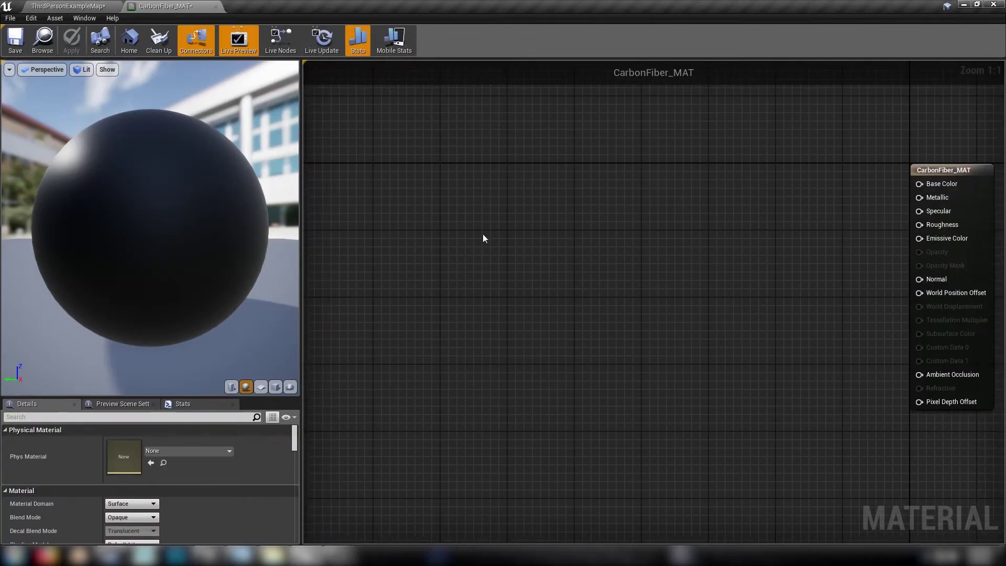
{"action": "left_click", "coordinate": [465, 163]}
{"action": "scroll", "coordinate": [199, 497], "scroll_direction": "down", "scroll_amount": 5}
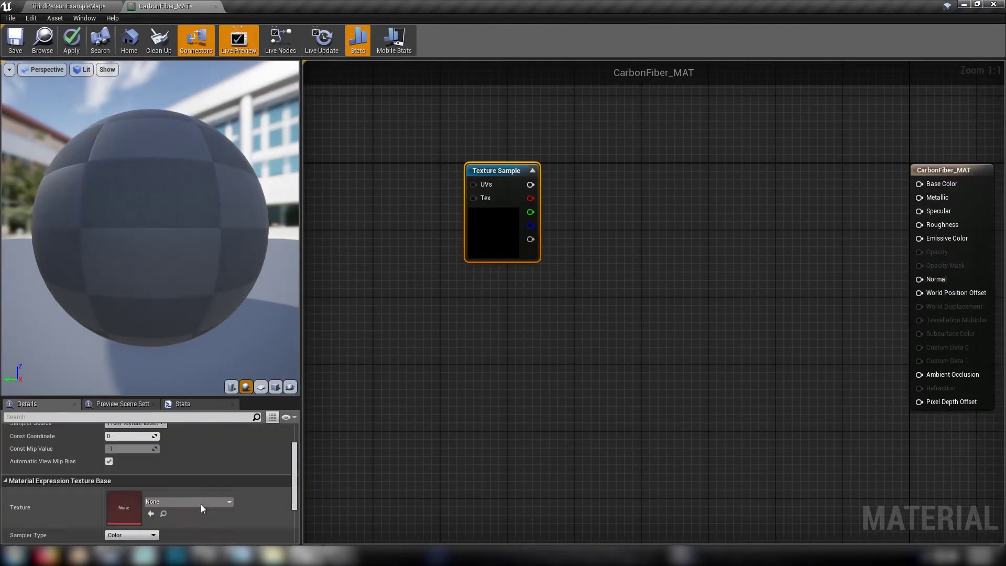
{"action": "left_click", "coordinate": [174, 501]}
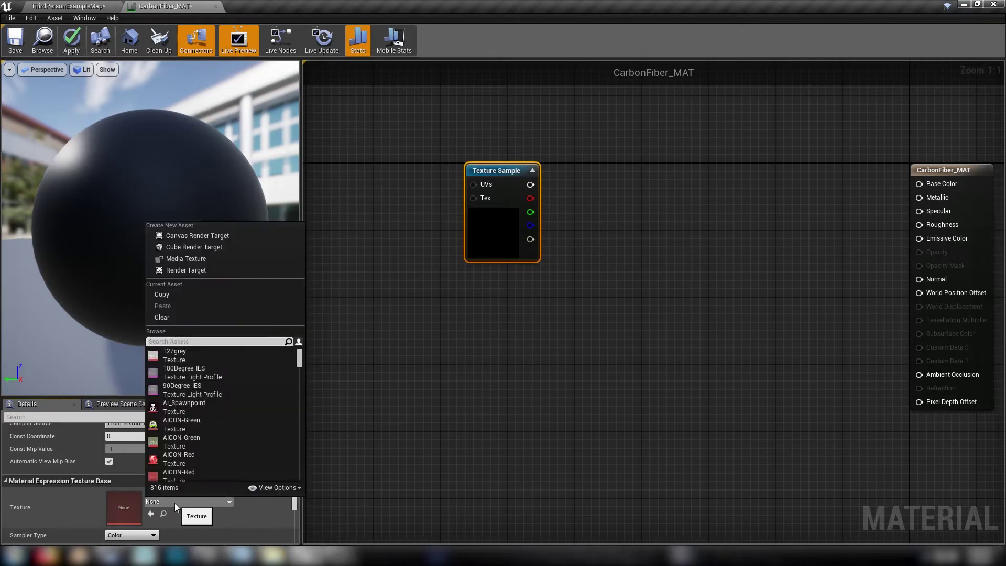
{"action": "type", "text": "carbo"}
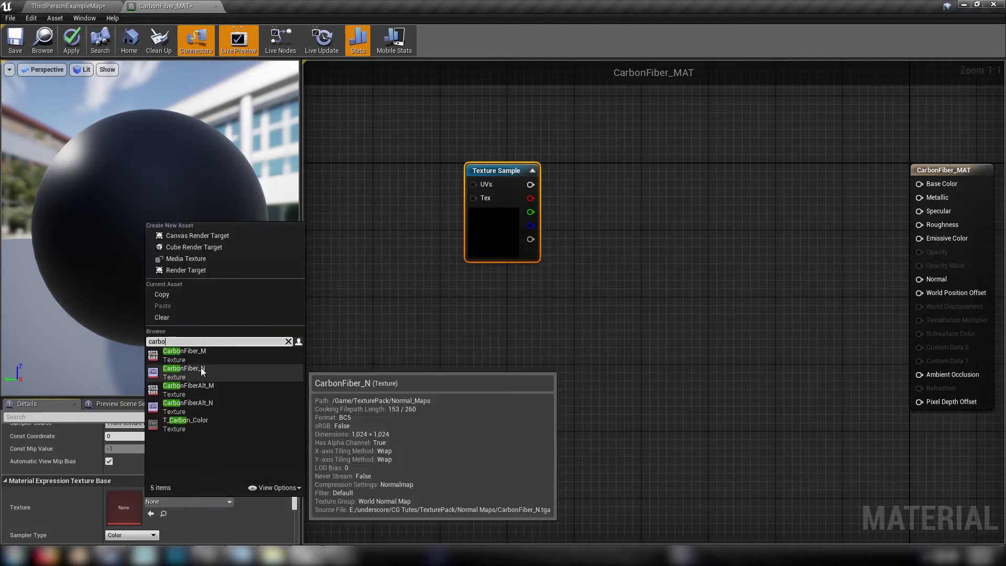
{"action": "left_click", "coordinate": [184, 372]}
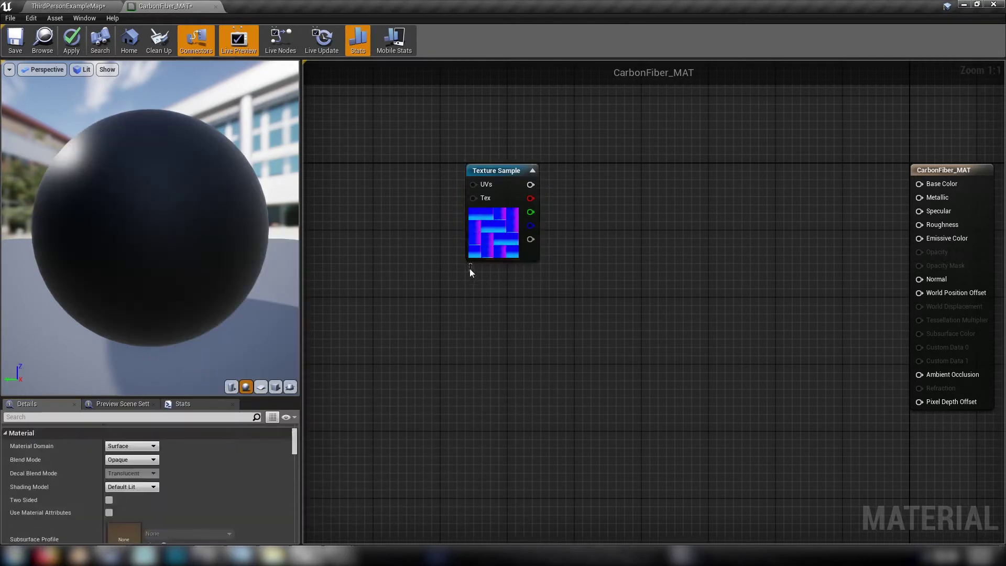
Duplicate the Texture Sample, assign CarbonFiber_M to the copy and align it below the original
{"action": "key", "text": "ctrl+c"}
{"action": "key", "text": "ctrl+v"}
{"action": "left_click", "coordinate": [184, 502]}
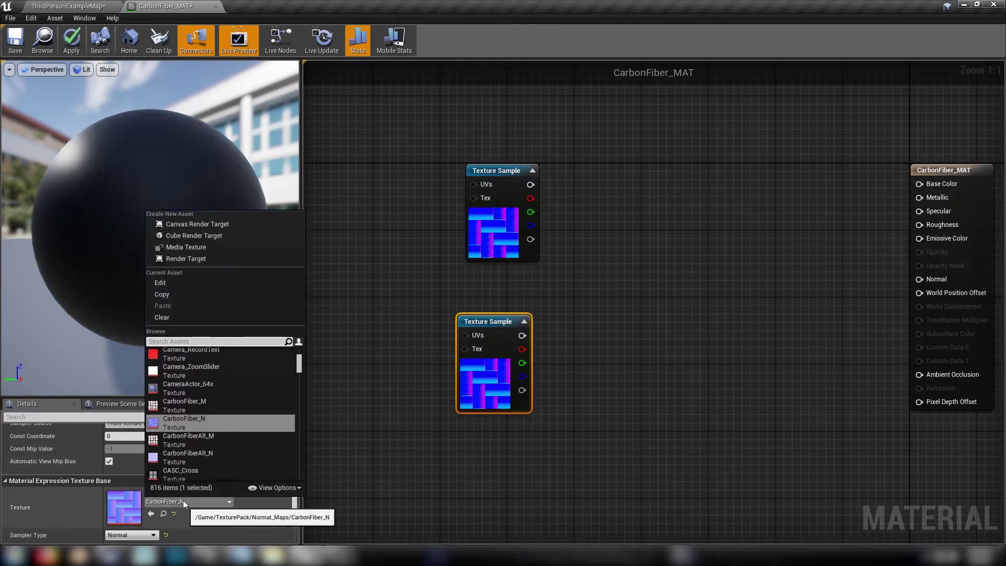
{"action": "left_click", "coordinate": [201, 403]}
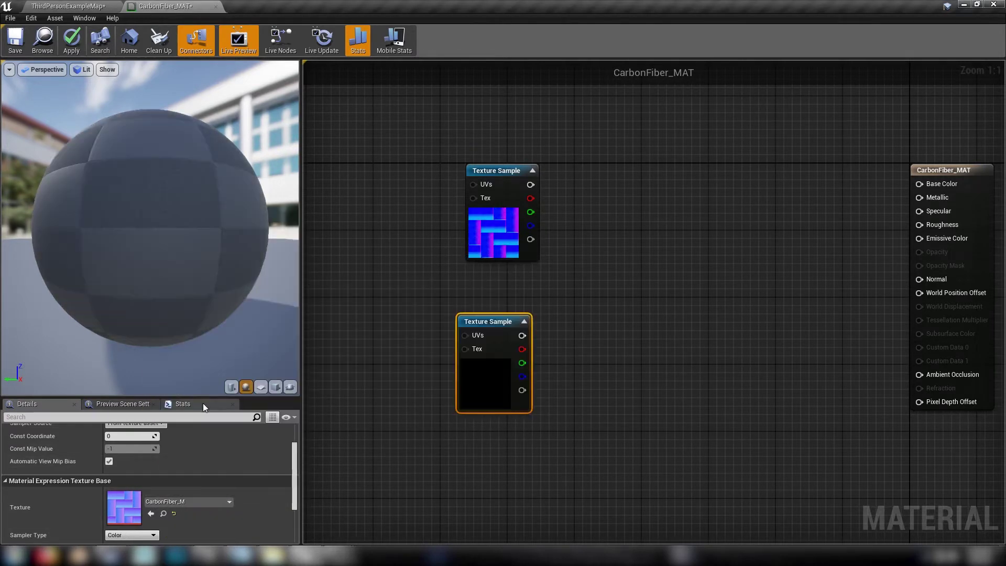
{"action": "left_click_drag", "start_coordinate": [491, 385], "coordinate": [504, 344]}
{"action": "left_click", "coordinate": [379, 330]}
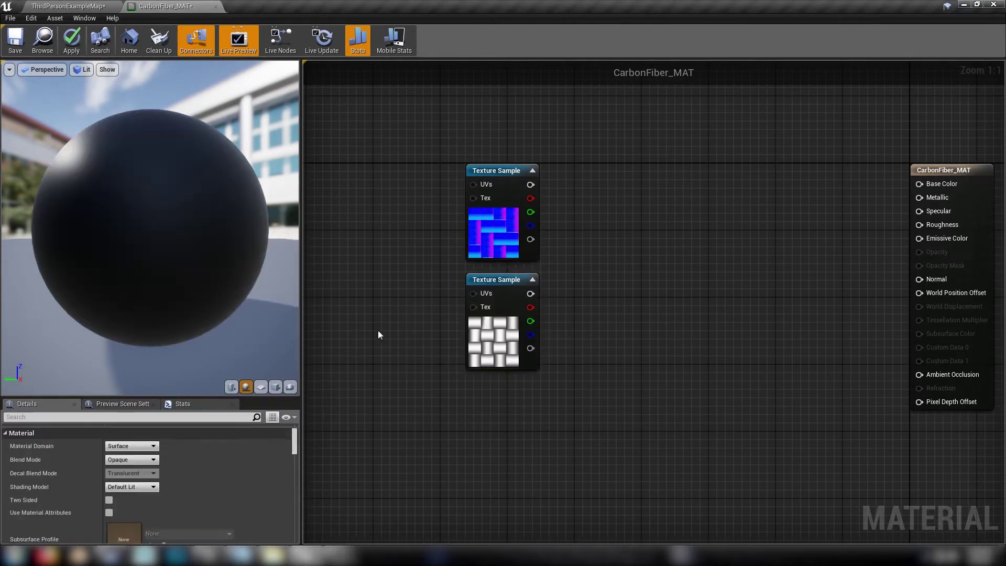
Add a TextureCoordinate node and a Multiply node ahead of the two Texture Samples
{"action": "right_click_drag", "start_coordinate": [378, 330], "coordinate": [591, 344]}
{"action": "right_click", "coordinate": [382, 227]}
{"action": "type", "text": "textureco"}
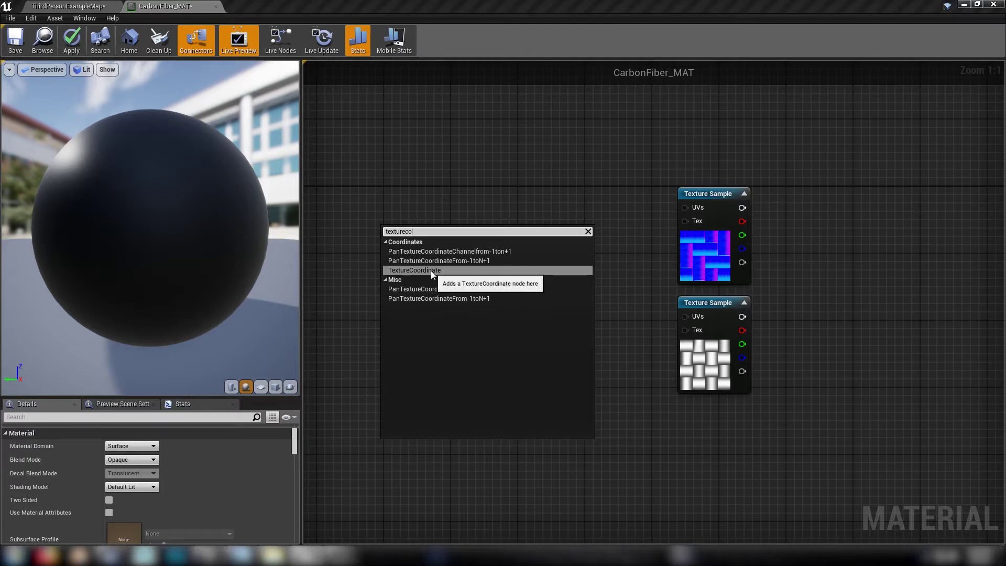
{"action": "left_click", "coordinate": [430, 270]}
{"action": "left_click", "coordinate": [523, 279]}
{"action": "key", "text": "m"}
{"action": "left_click", "coordinate": [492, 254]}
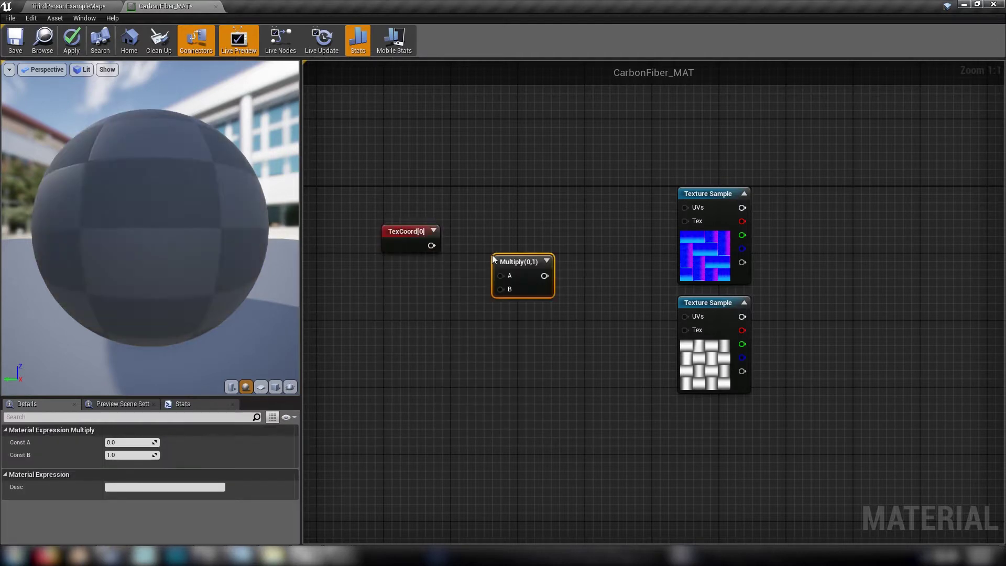
Add a scalar parameter named UV Tile X below the TexCoord node
{"action": "left_click", "coordinate": [405, 320]}
{"action": "right_click_drag", "start_coordinate": [403, 322], "coordinate": [488, 301]}
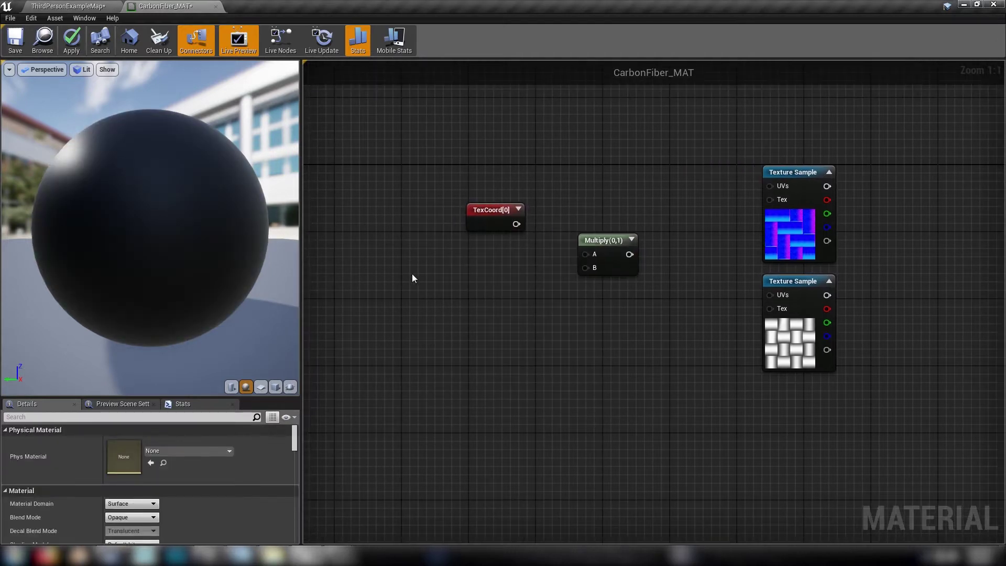
{"action": "left_click", "coordinate": [412, 273]}
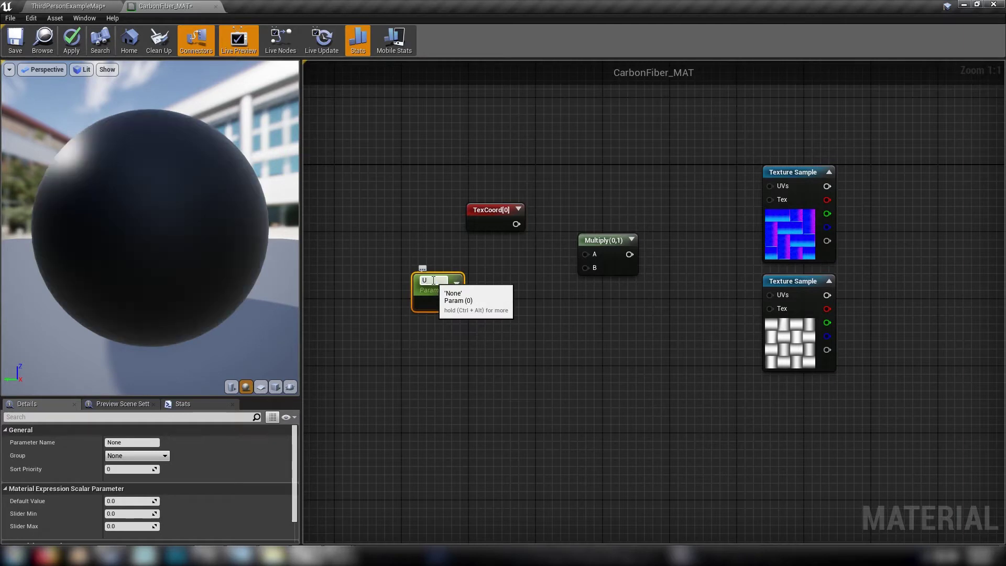
{"action": "type", "text": "UV Tile X"}
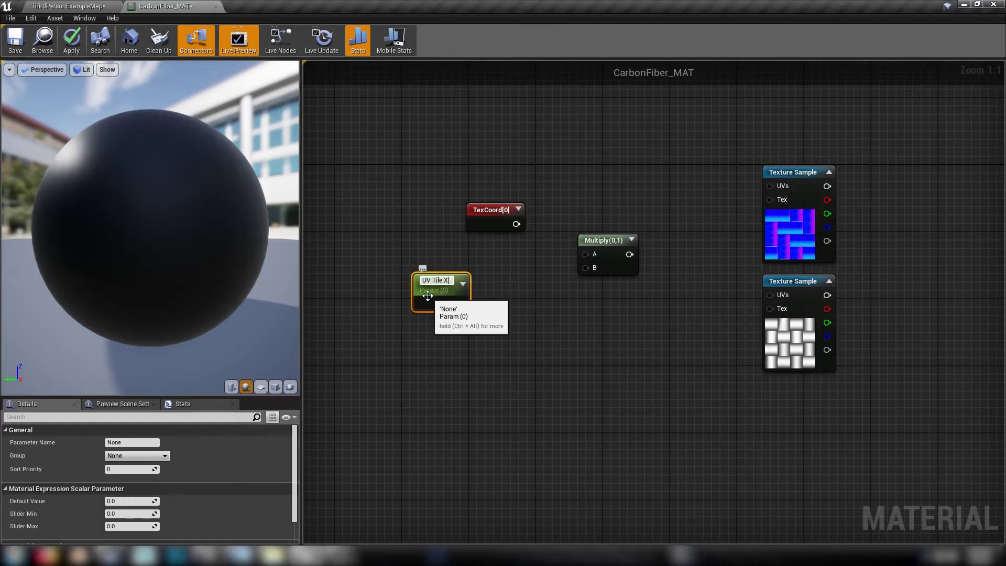
{"action": "key", "text": "Return"}
Duplicate the UV Tile X parameter and rename the copy UV Tile Y
{"action": "key", "text": "ctrl+w"}
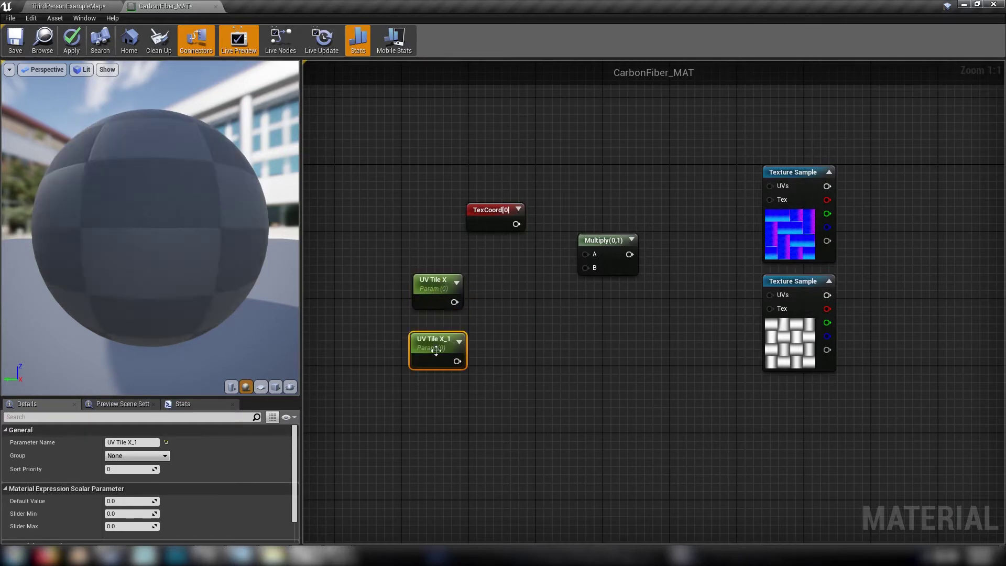
{"action": "left_click", "coordinate": [448, 339]}
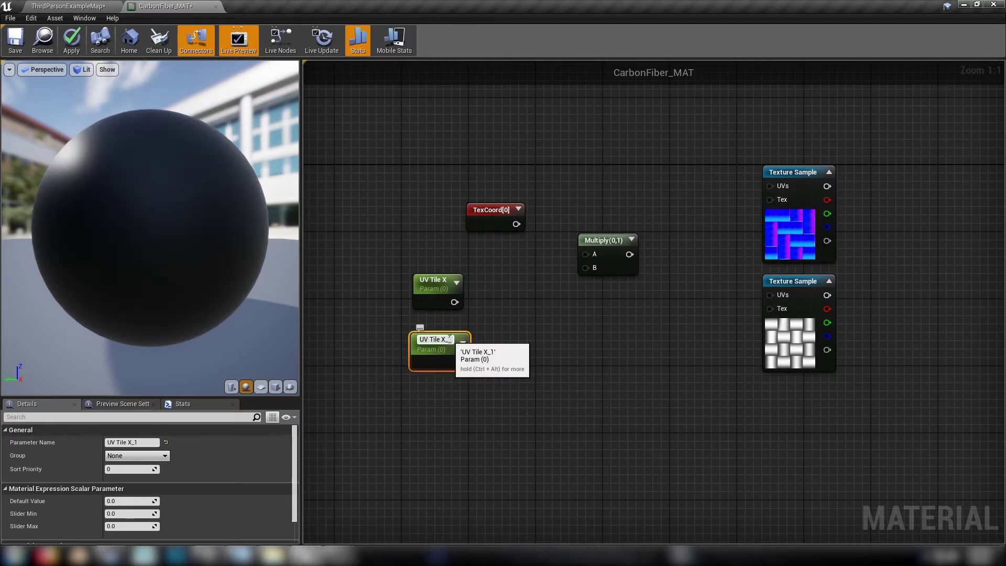
{"action": "type", "text": "UV Tile Y"}
{"action": "key", "text": "Return"}
{"action": "left_click", "coordinate": [492, 313]}
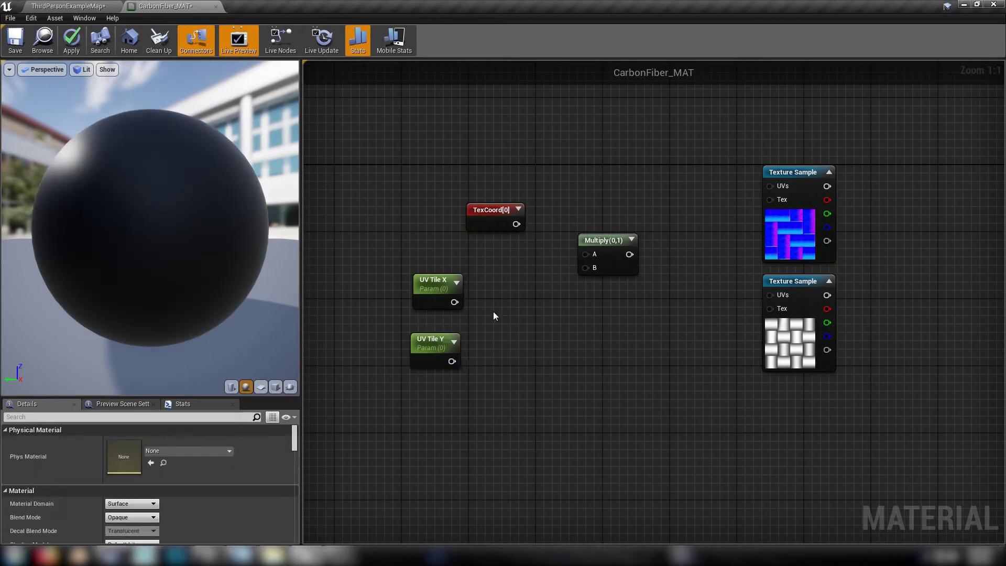
Add an AppendVector node beside the two UV Tile parameters
{"action": "right_click", "coordinate": [492, 311]}
{"action": "type", "text": "ape"}
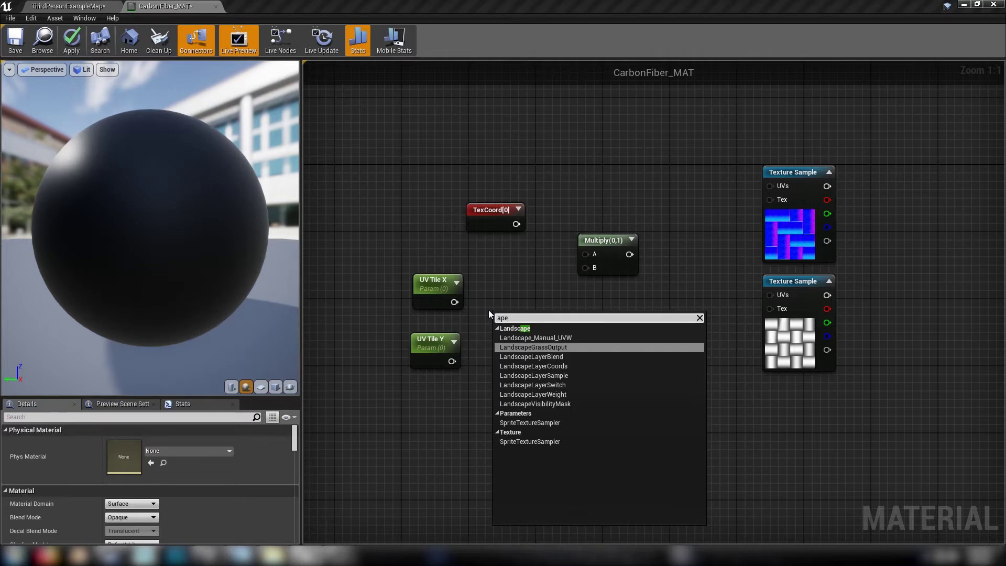
{"action": "key", "text": "BackSpace"}
{"action": "type", "text": "p"}
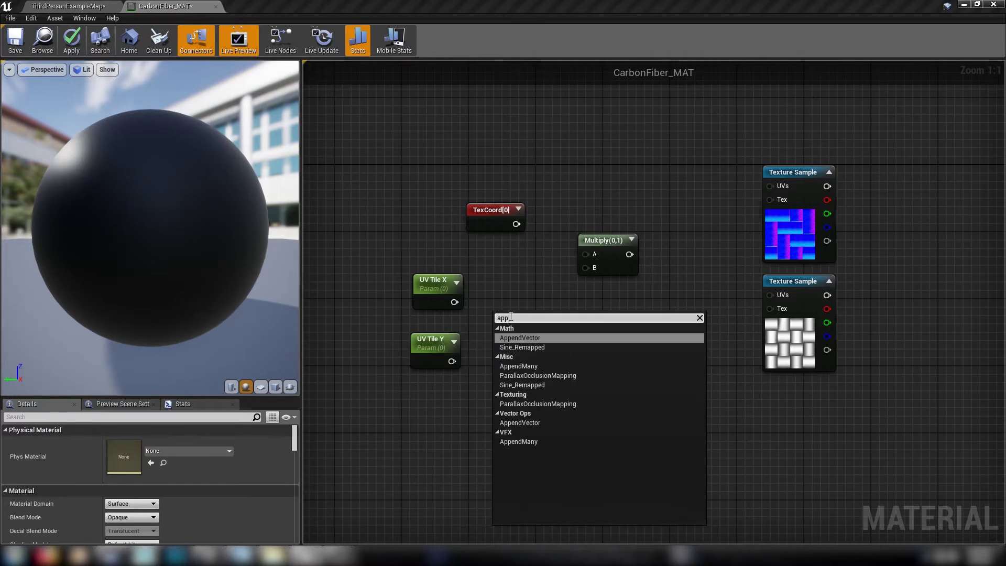
{"action": "key", "text": "Return"}
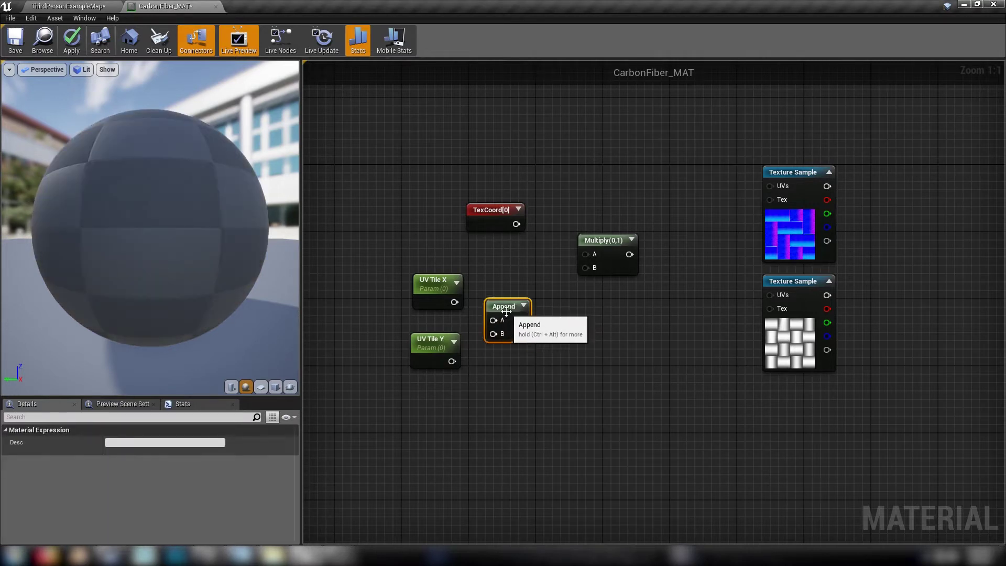
Wire UV Tile X and Y into Append, TexCoord and Append into Multiply, and Multiply into both Texture Samples' UVs
{"action": "left_click_drag", "start_coordinate": [455, 303], "coordinate": [493, 320]}
{"action": "left_click_drag", "start_coordinate": [452, 361], "coordinate": [494, 337]}
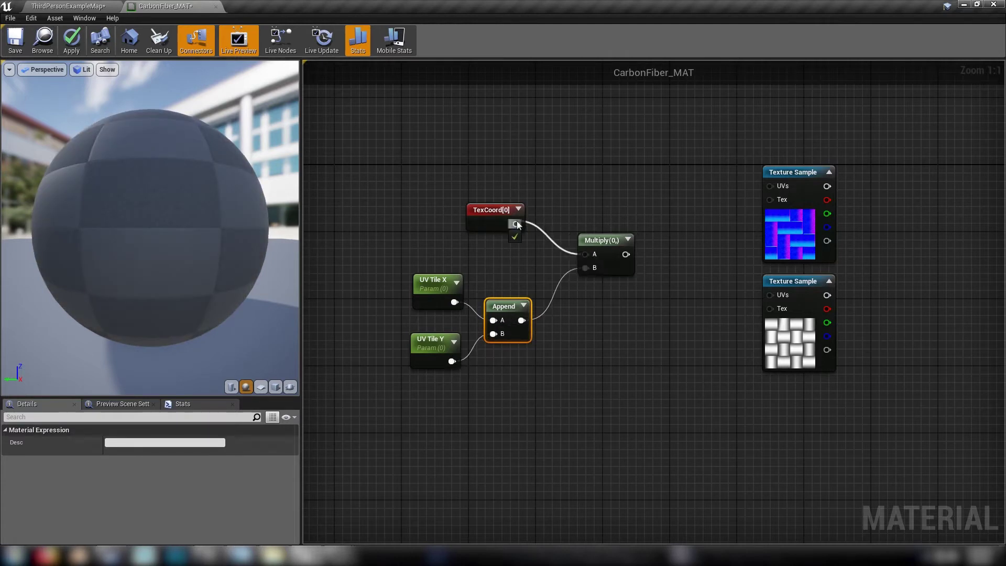
{"action": "left_click_drag", "start_coordinate": [612, 256], "coordinate": [715, 216]}
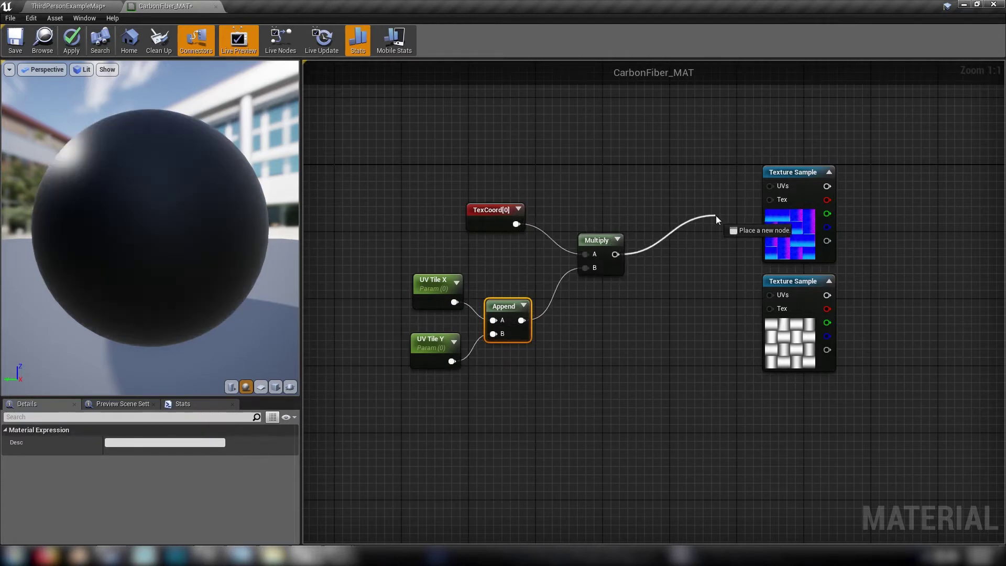
{"action": "left_click_drag", "start_coordinate": [778, 187], "coordinate": [772, 187]}
{"action": "left_click_drag", "start_coordinate": [616, 254], "coordinate": [771, 296]}
Move the whole group of UV tiling nodes closer to the Texture Samples
{"action": "left_click_drag", "start_coordinate": [386, 182], "coordinate": [592, 364]}
{"action": "left_click_drag", "start_coordinate": [424, 284], "coordinate": [538, 293]}
{"action": "left_click", "coordinate": [518, 278]}
Set the default value of both UV Tile X and UV Tile Y to 1
{"action": "left_click", "coordinate": [538, 297]}
{"action": "left_click", "coordinate": [131, 501]}
{"action": "type", "text": "1"}
{"action": "key", "text": "Return"}
{"action": "left_click", "coordinate": [570, 356]}
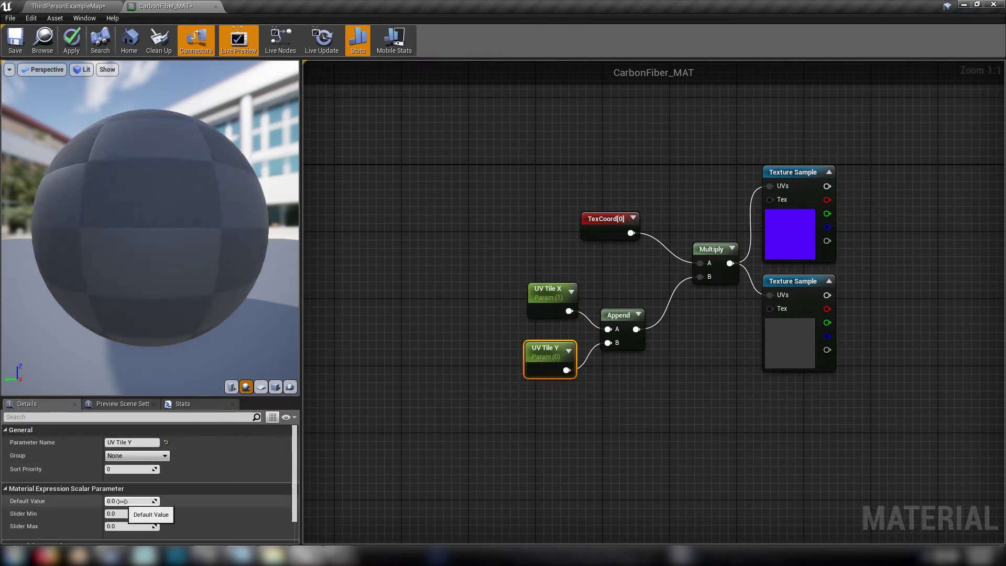
{"action": "left_click", "coordinate": [602, 426]}
Switch the normal map sample to CarbonFiberAlt_N and connect its output to the material's Normal input
{"action": "right_click_drag", "start_coordinate": [693, 413], "coordinate": [563, 329]}
{"action": "right_click_drag", "start_coordinate": [718, 294], "coordinate": [589, 309]}
{"action": "left_click", "coordinate": [500, 173]}
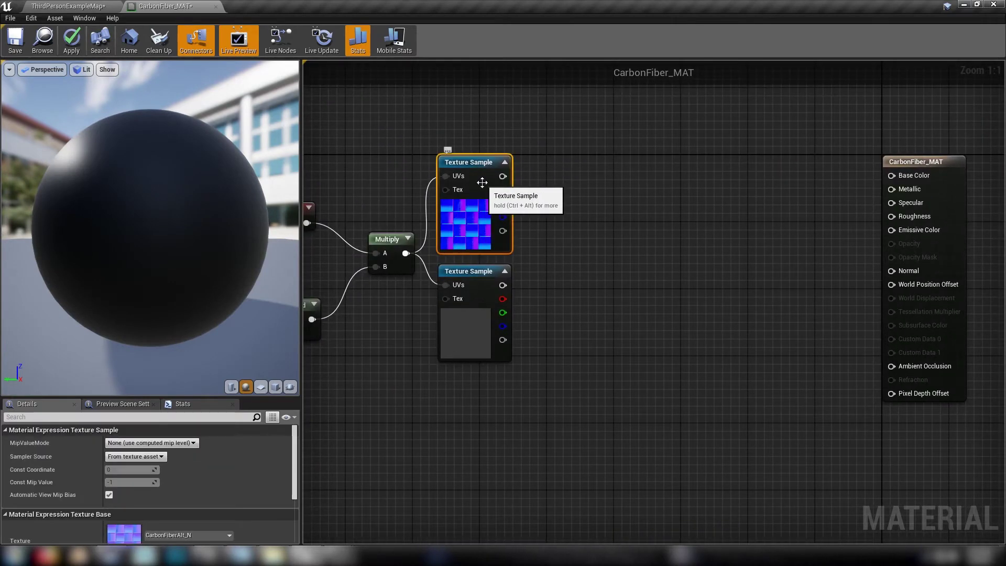
{"action": "left_click_drag", "start_coordinate": [503, 176], "coordinate": [899, 274]}
Rearrange the two Texture Samples so the mask sits directly above the normal map
{"action": "left_click_drag", "start_coordinate": [464, 198], "coordinate": [481, 425]}
{"action": "left_click_drag", "start_coordinate": [465, 317], "coordinate": [482, 198]}
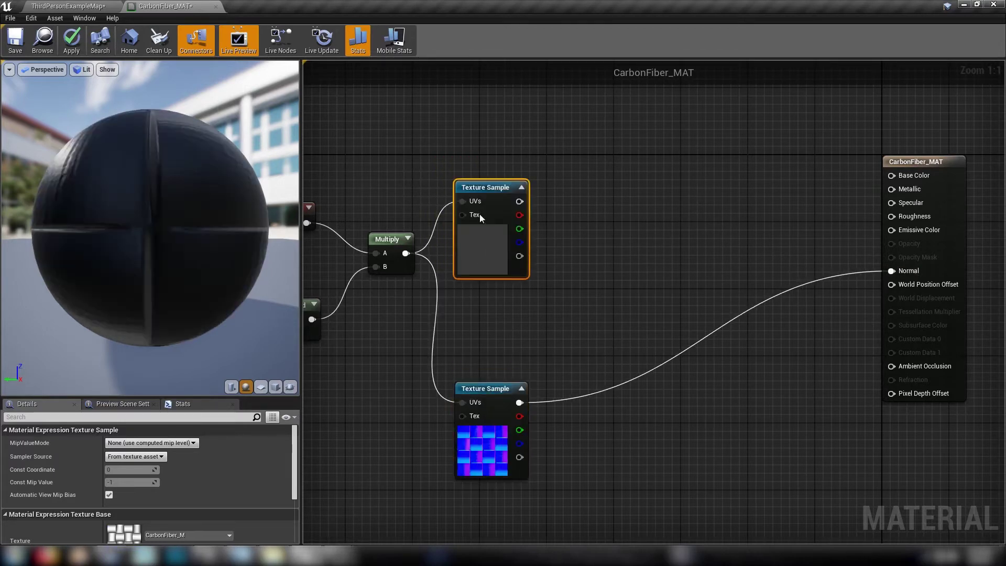
{"action": "left_click_drag", "start_coordinate": [499, 436], "coordinate": [493, 330]}
{"action": "left_click_drag", "start_coordinate": [474, 222], "coordinate": [466, 222]}
{"action": "left_click", "coordinate": [635, 210]}
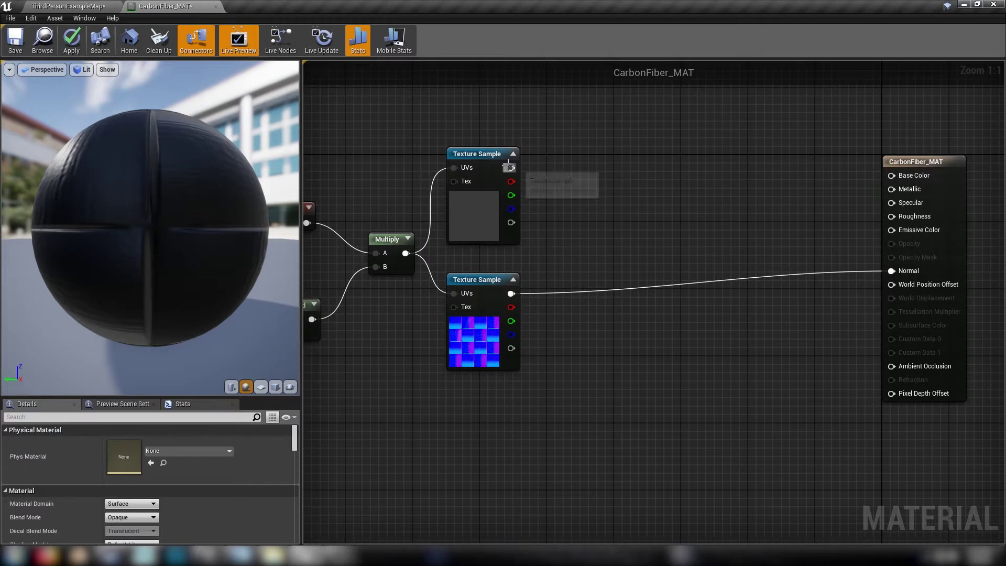
Add a 1-x node fed by the mask texture's red channel
{"action": "left_click_drag", "start_coordinate": [510, 168], "coordinate": [577, 150]}
{"action": "type", "text": "1-x"}
{"action": "key", "text": "Return"}
{"action": "left_click", "coordinate": [567, 215]}
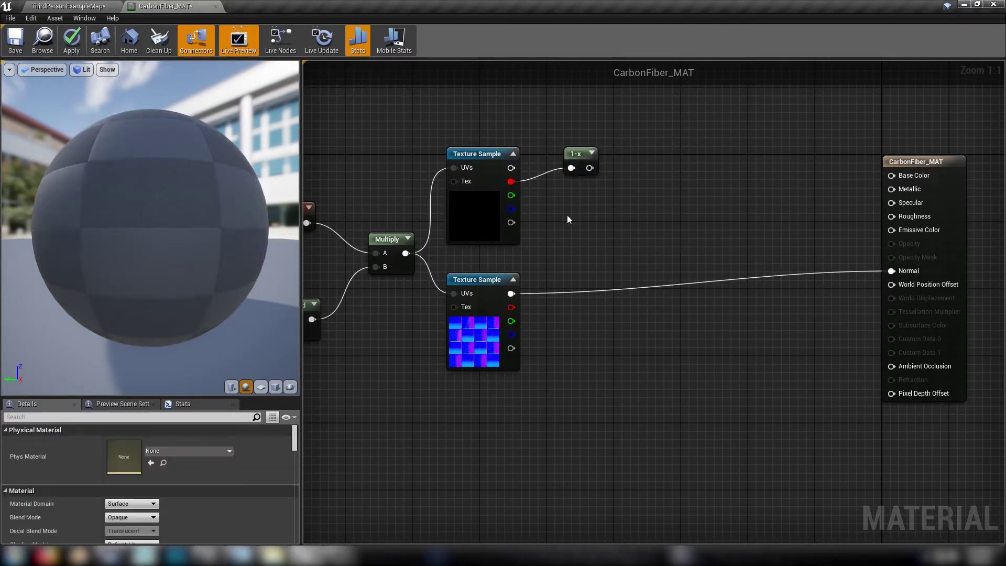
Add a Lerp node and connect the mask's red channel to A and its green channel to B
{"action": "key", "text": "l"}
{"action": "left_click", "coordinate": [602, 214]}
{"action": "left_click_drag", "start_coordinate": [511, 195], "coordinate": [614, 235]}
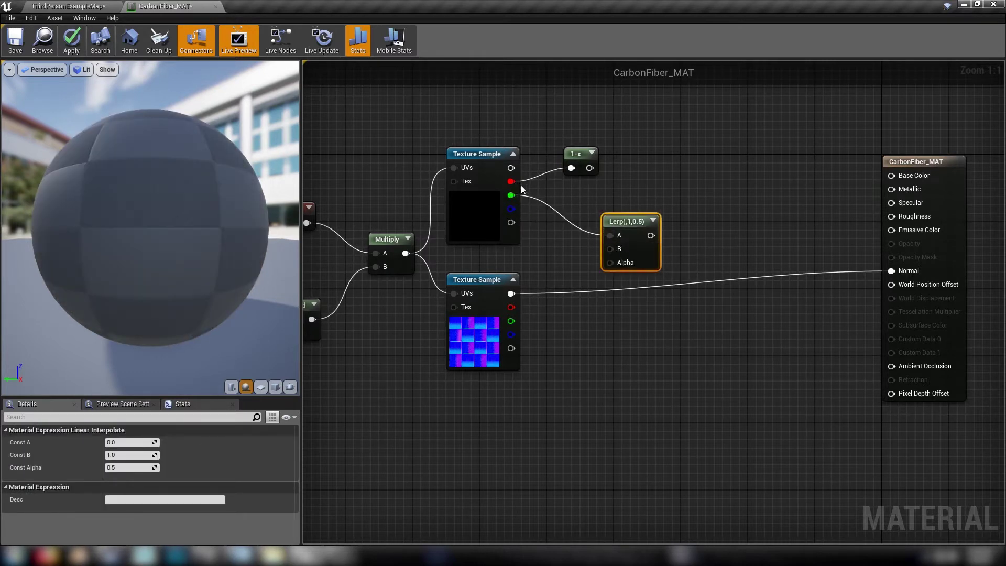
{"action": "left_click_drag", "start_coordinate": [511, 181], "coordinate": [610, 247]}
{"action": "left_click_drag", "start_coordinate": [513, 195], "coordinate": [611, 248]}
Add a VertexNormalWS node in the empty area below the UV tiling nodes
{"action": "right_click_drag", "start_coordinate": [589, 351], "coordinate": [648, 291]}
{"action": "left_click", "coordinate": [590, 355]}
{"action": "right_click_drag", "start_coordinate": [519, 386], "coordinate": [670, 351]}
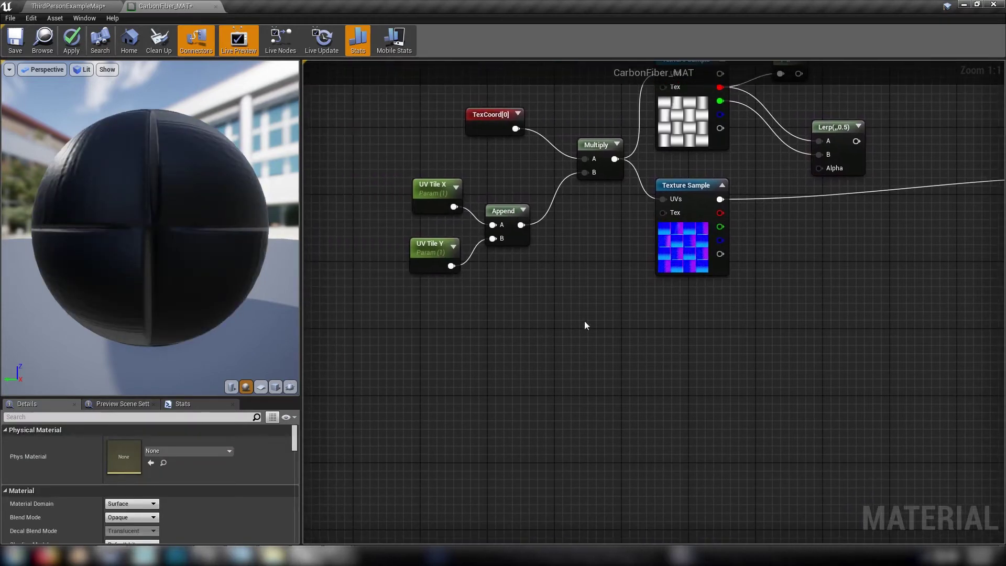
{"action": "right_click", "coordinate": [504, 368]}
{"action": "type", "text": "vertex"}
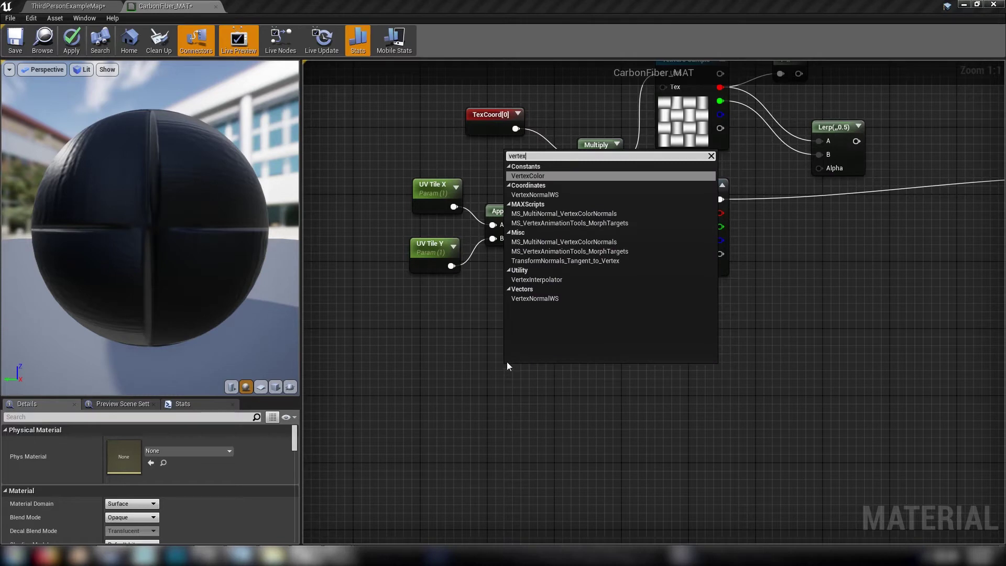
{"action": "key", "text": "Down"}
{"action": "key", "text": "Return"}
{"action": "left_click_drag", "start_coordinate": [512, 367], "coordinate": [386, 328]}
Add a Reflection Vector node with VertexNormalWS feeding its CustomWorldNormal input
{"action": "left_click", "coordinate": [491, 370]}
{"action": "left_click_drag", "start_coordinate": [444, 349], "coordinate": [491, 353]}
{"action": "type", "text": "reflec"}
{"action": "left_click", "coordinate": [537, 250]}
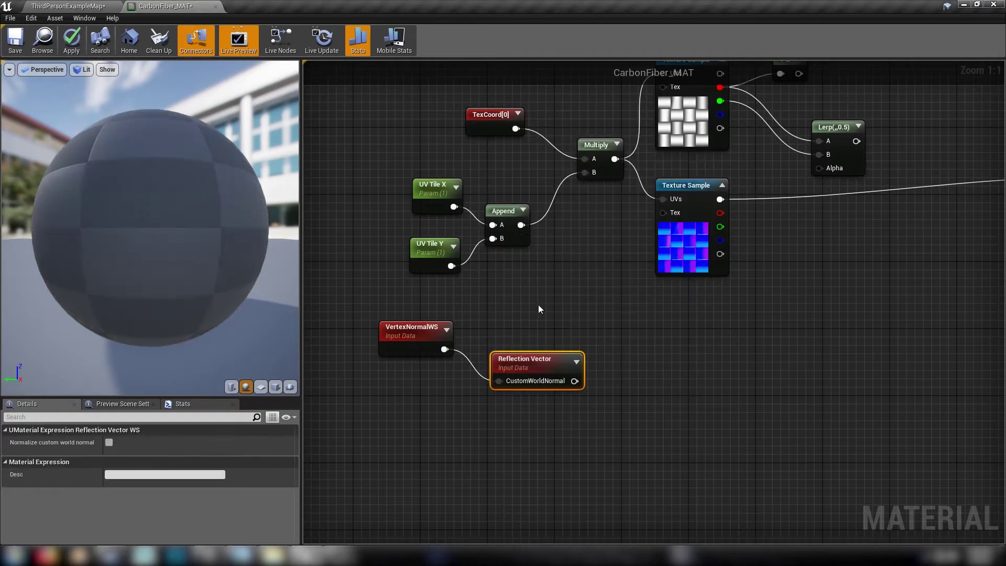
Align the Reflection Vector node beside VertexNormalWS and add a Camera Vector node beneath it
{"action": "mouse_move", "coordinate": [512, 317]}
{"action": "left_mouse_down"}
{"action": "mouse_move", "coordinate": [540, 371]}
{"action": "mouse_move", "coordinate": [553, 367]}
{"action": "mouse_move", "coordinate": [526, 338]}
{"action": "left_mouse_up"}
{"action": "right_click_drag", "start_coordinate": [493, 439], "coordinate": [497, 433]}
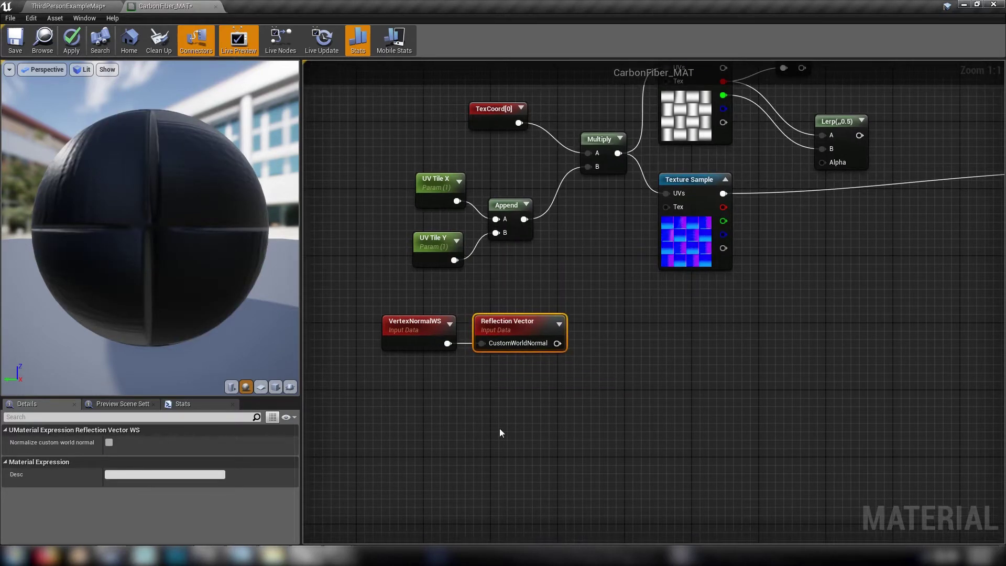
{"action": "right_click", "coordinate": [455, 403]}
{"action": "type", "text": "ca"}
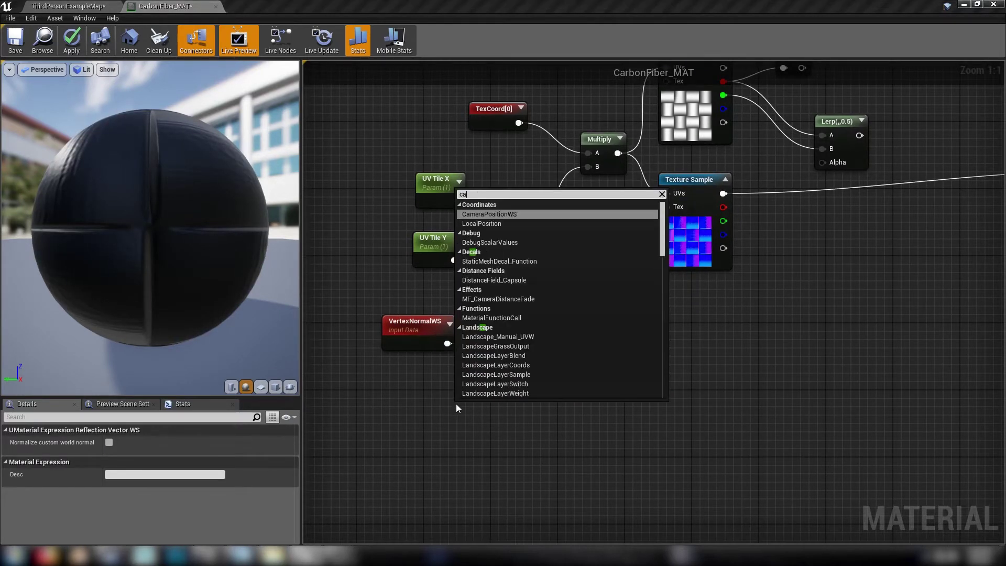
{"action": "type", "text": "mera"}
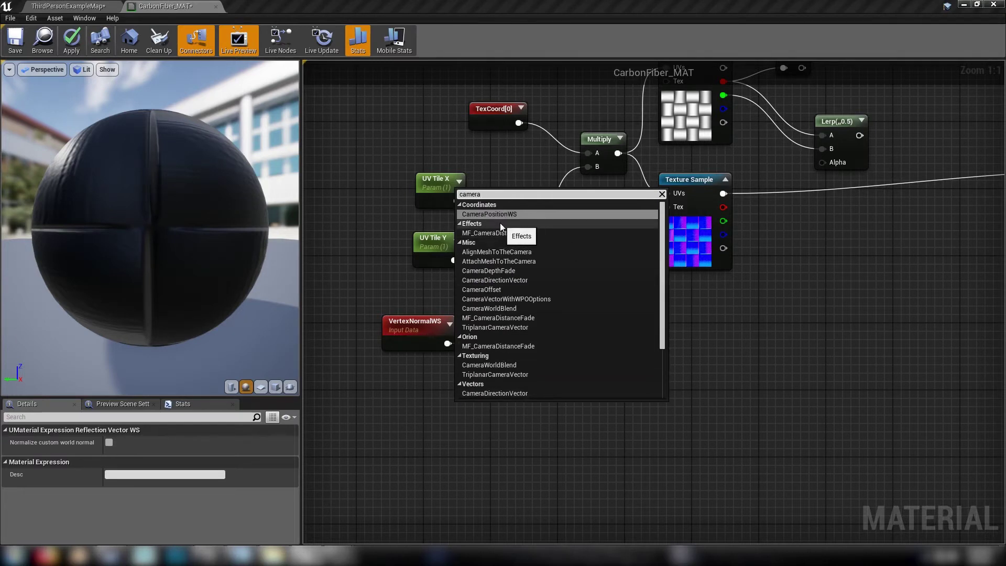
{"action": "type", "text": "vec"}
{"action": "left_click", "coordinate": [499, 270]}
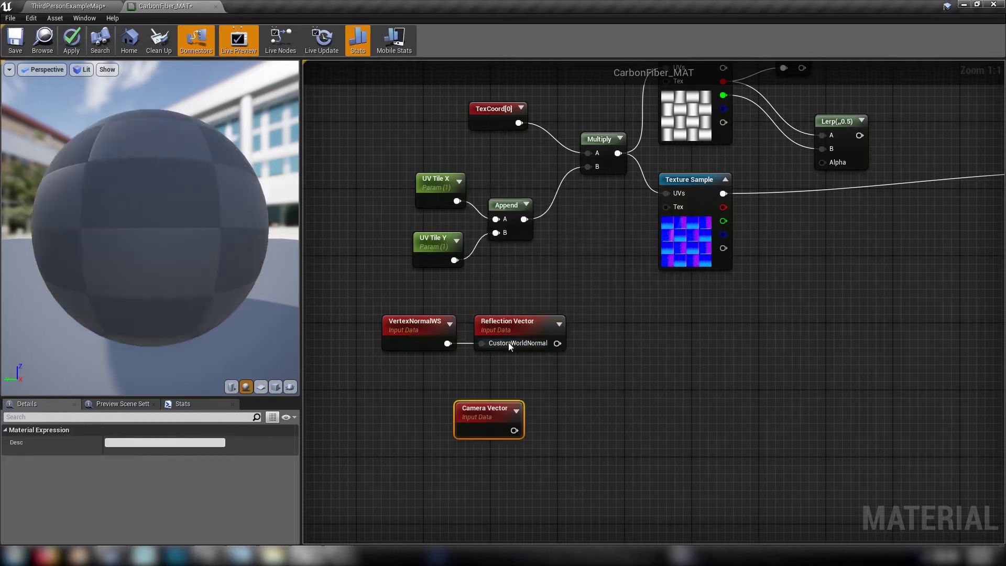
{"action": "left_click_drag", "start_coordinate": [491, 413], "coordinate": [524, 380]}
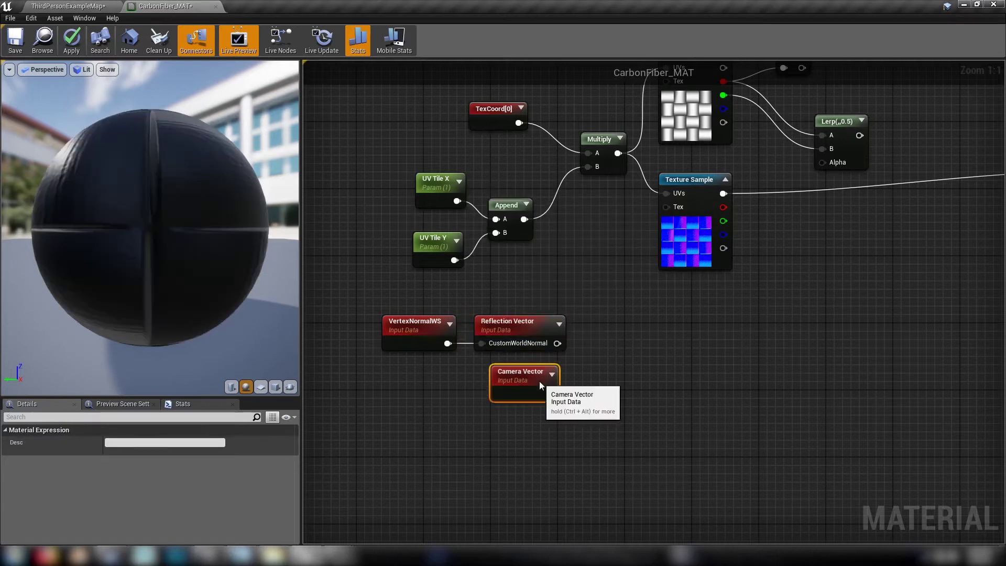
Try a default value of 50 for both the UV Tile X and UV Tile Y parameters on the preview sphere
{"action": "left_click_drag", "start_coordinate": [146, 163], "coordinate": [199, 199]}
{"action": "left_click", "coordinate": [607, 306]}
{"action": "right_click_drag", "start_coordinate": [606, 305], "coordinate": [597, 312]}
{"action": "left_click_drag", "start_coordinate": [343, 172], "coordinate": [423, 306]}
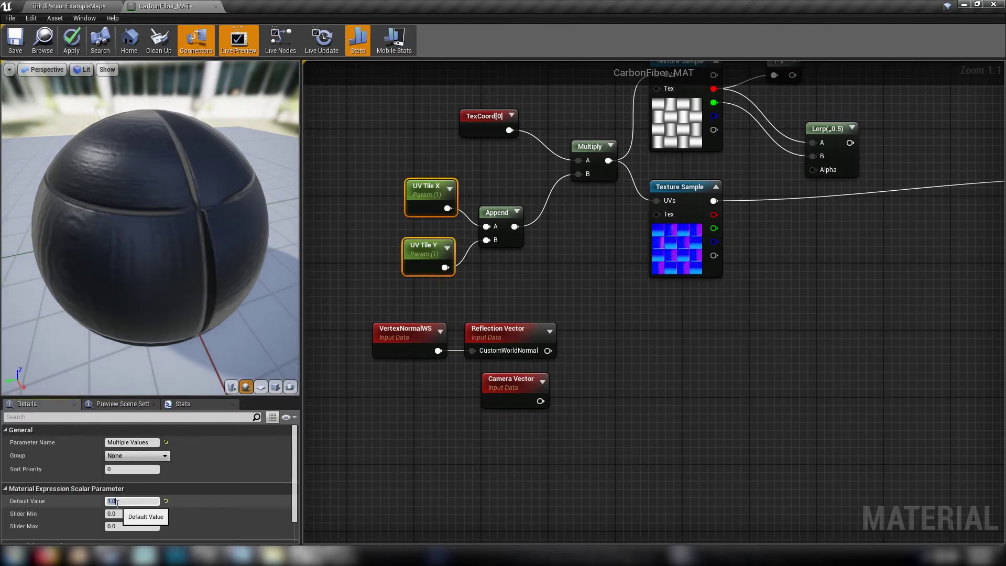
{"action": "key", "text": "Return"}
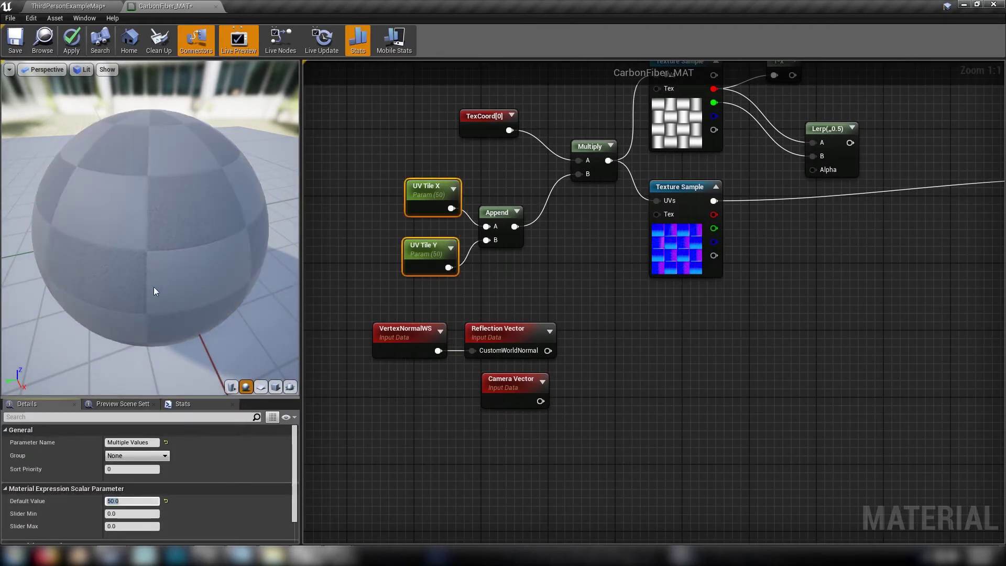
{"action": "mouse_move", "coordinate": [207, 265]}
{"action": "left_mouse_down"}
{"action": "mouse_move", "coordinate": [173, 267]}
{"action": "mouse_move", "coordinate": [204, 284]}
{"action": "left_mouse_up"}
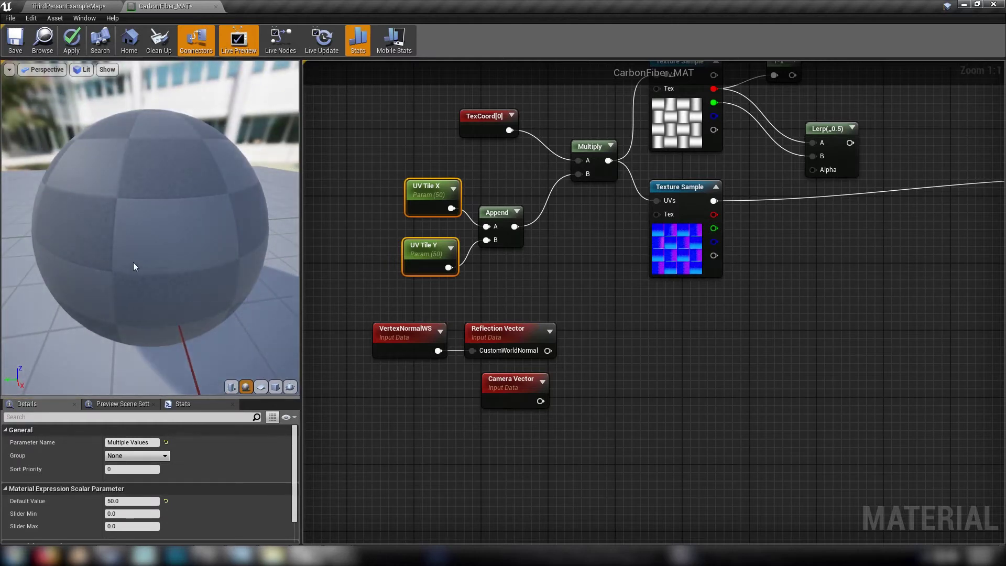
{"action": "left_click_drag", "start_coordinate": [134, 267], "coordinate": [137, 279]}
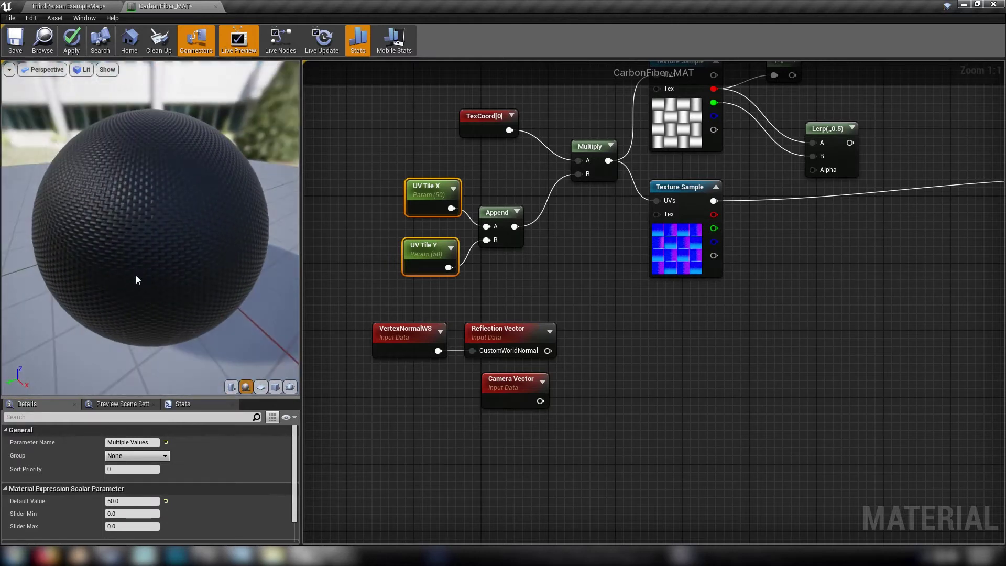
Set the default value of both the UV Tile X and UV Tile Y parameters to 25
{"action": "left_click", "coordinate": [125, 500]}
{"action": "type", "text": "25"}
{"action": "key", "text": "Return"}
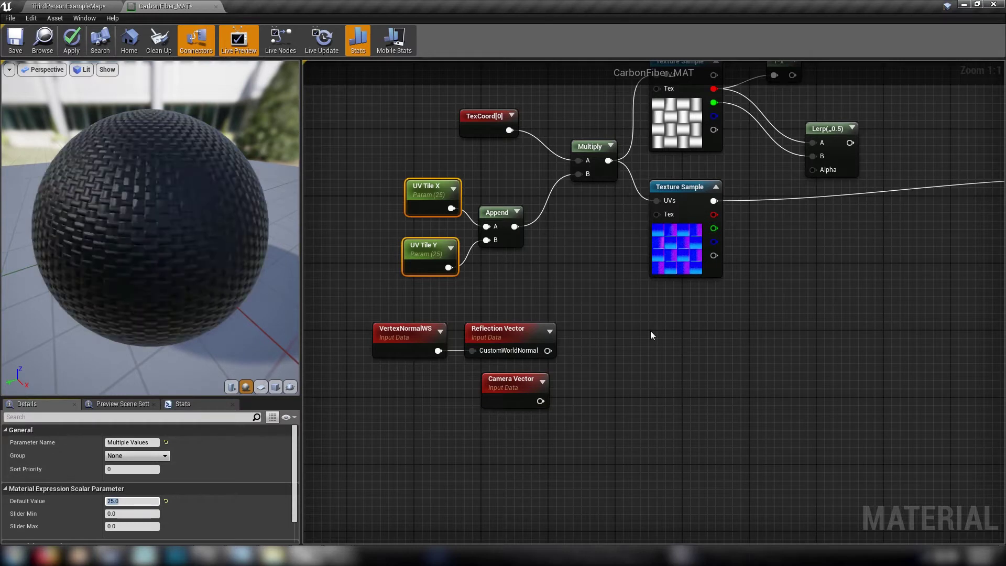
{"action": "left_click", "coordinate": [578, 366]}
Preview the Reflection Vector node's output on the sphere from several angles
{"action": "left_click", "coordinate": [473, 329]}
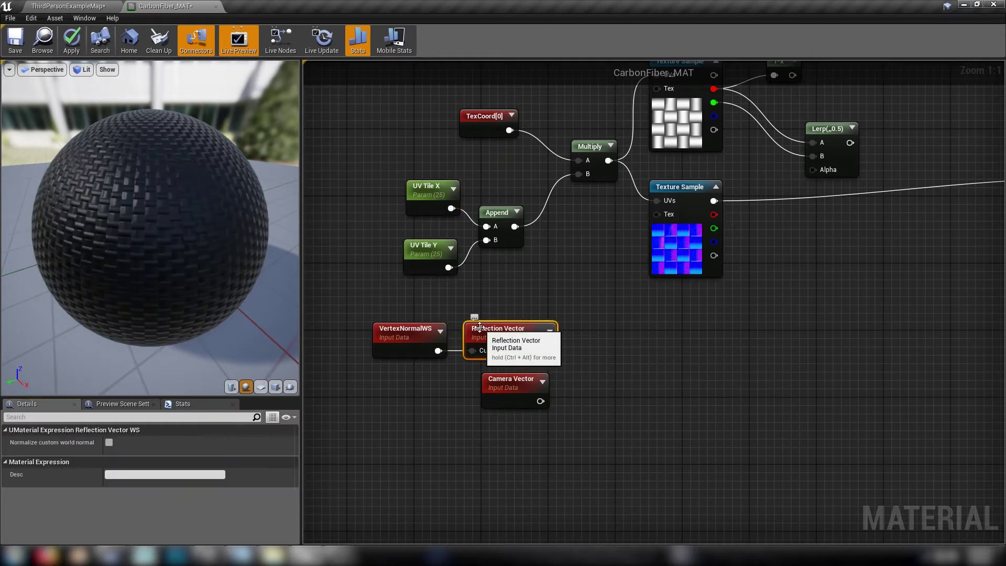
{"action": "right_click", "coordinate": [473, 329]}
{"action": "left_click", "coordinate": [519, 338]}
{"action": "mouse_move", "coordinate": [240, 240]}
{"action": "left_mouse_down"}
{"action": "mouse_move", "coordinate": [178, 214]}
{"action": "mouse_move", "coordinate": [220, 230]}
{"action": "mouse_move", "coordinate": [209, 314]}
{"action": "left_mouse_up"}
{"action": "left_click_drag", "start_coordinate": [168, 236], "coordinate": [126, 239]}
Preview the Camera Vector node's output on the sphere from another angle and stop previewing it
{"action": "left_click", "coordinate": [504, 382]}
{"action": "right_click", "coordinate": [505, 386]}
{"action": "left_click", "coordinate": [528, 231]}
{"action": "left_click_drag", "start_coordinate": [131, 243], "coordinate": [226, 249]}
{"action": "right_click", "coordinate": [511, 384]}
{"action": "left_click", "coordinate": [540, 392]}
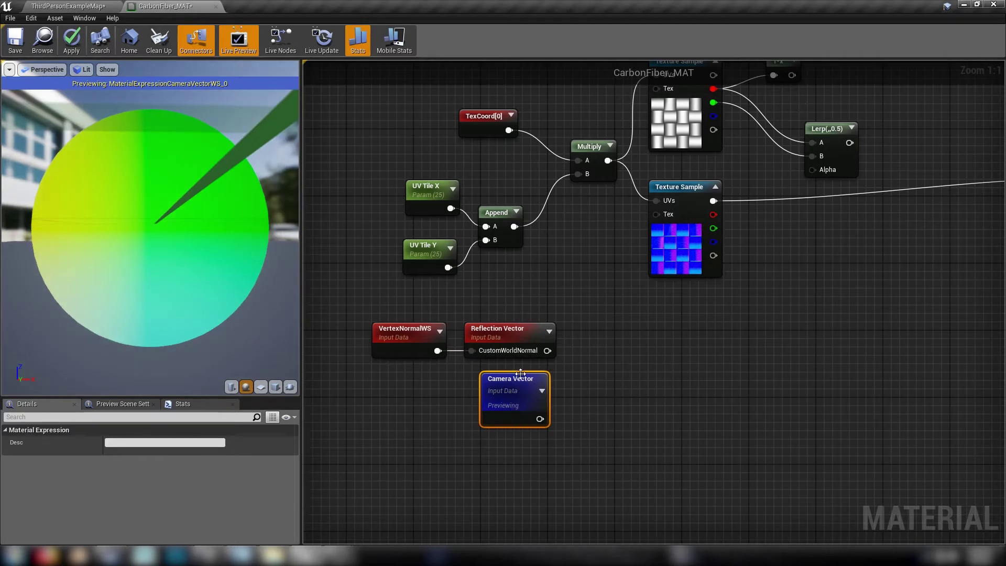
{"action": "right_click", "coordinate": [519, 377]}
{"action": "left_click", "coordinate": [550, 380]}
{"action": "left_click", "coordinate": [603, 339]}
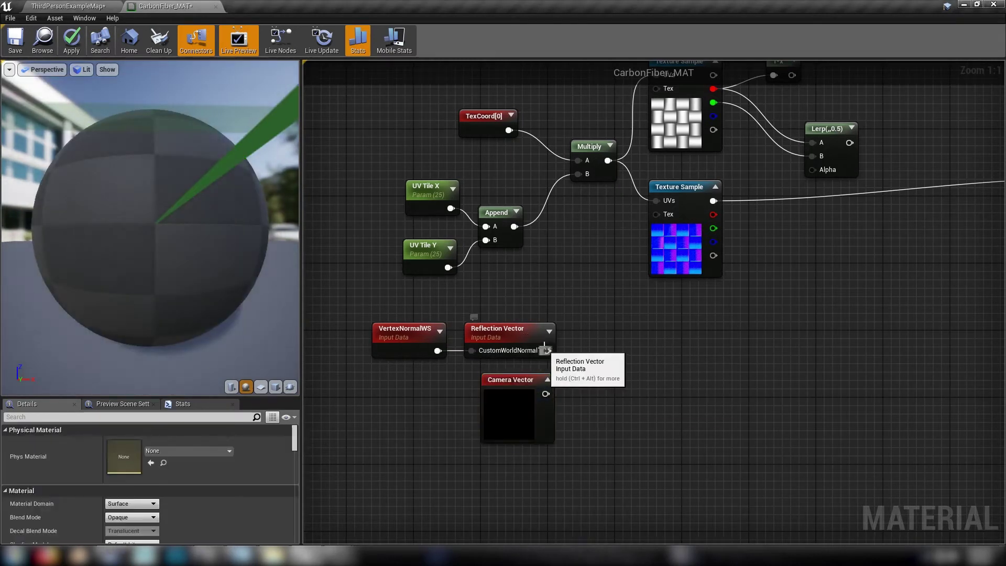
Add a Dot node with the Reflection Vector feeding A and the Camera Vector feeding B
{"action": "left_click_drag", "start_coordinate": [547, 350], "coordinate": [626, 370]}
{"action": "type", "text": "dot"}
{"action": "key", "text": "Return"}
{"action": "left_click_drag", "start_coordinate": [543, 393], "coordinate": [615, 353]}
{"action": "left_click", "coordinate": [687, 349]}
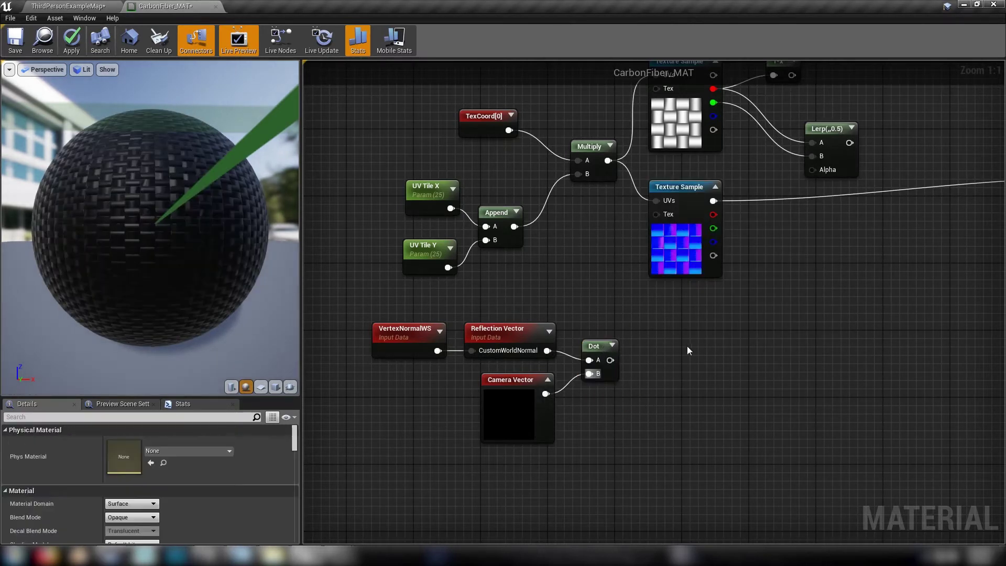
{"action": "key", "text": "p"}
{"action": "left_click", "coordinate": [666, 345]}
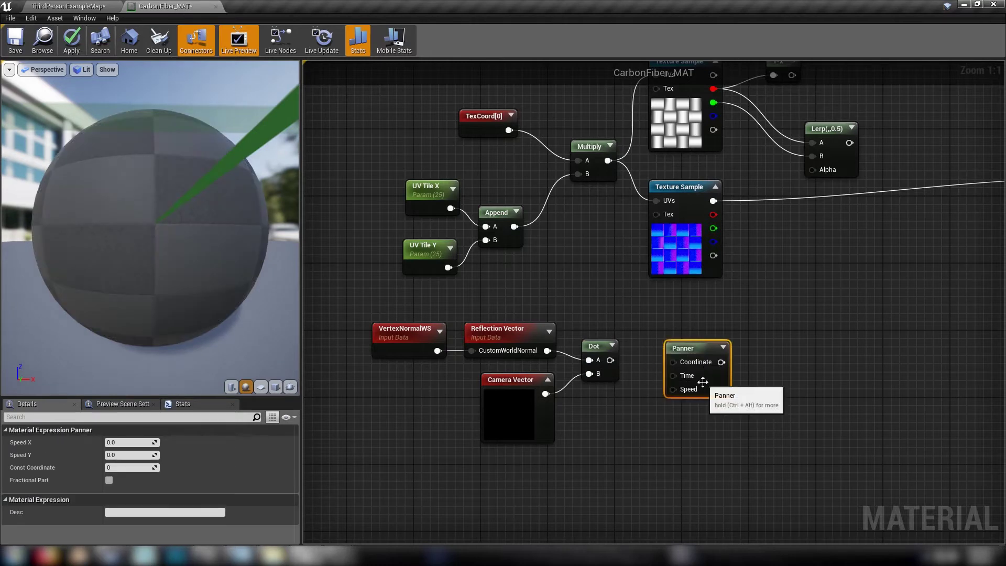
{"action": "key", "text": "ctrl+z"}
Add a Power node with a constant exponent of 6 and feed the Dot output into its Base
{"action": "right_click", "coordinate": [680, 366]}
{"action": "type", "text": "power"}
{"action": "key", "text": "Return"}
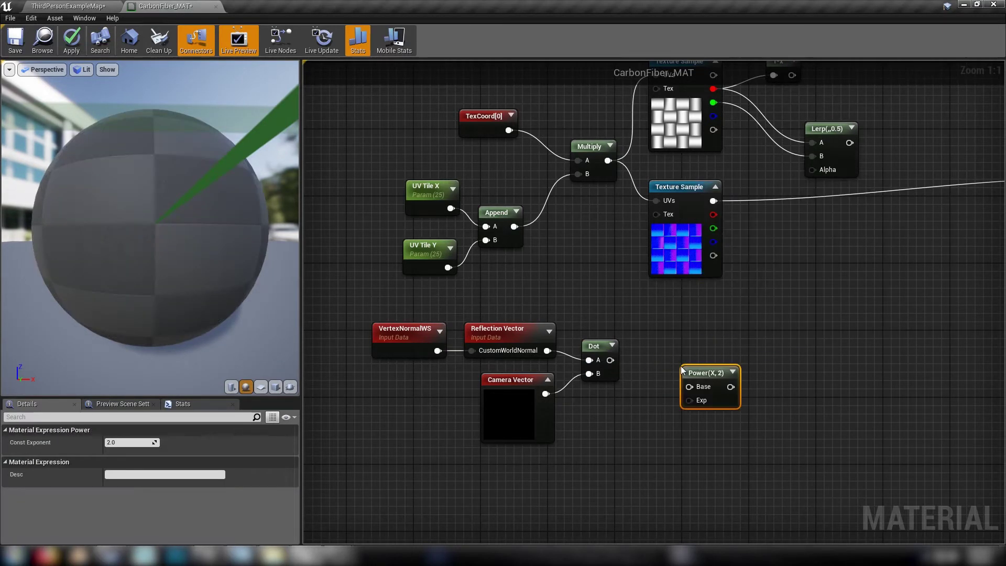
{"action": "left_click_drag", "start_coordinate": [700, 369], "coordinate": [683, 360]}
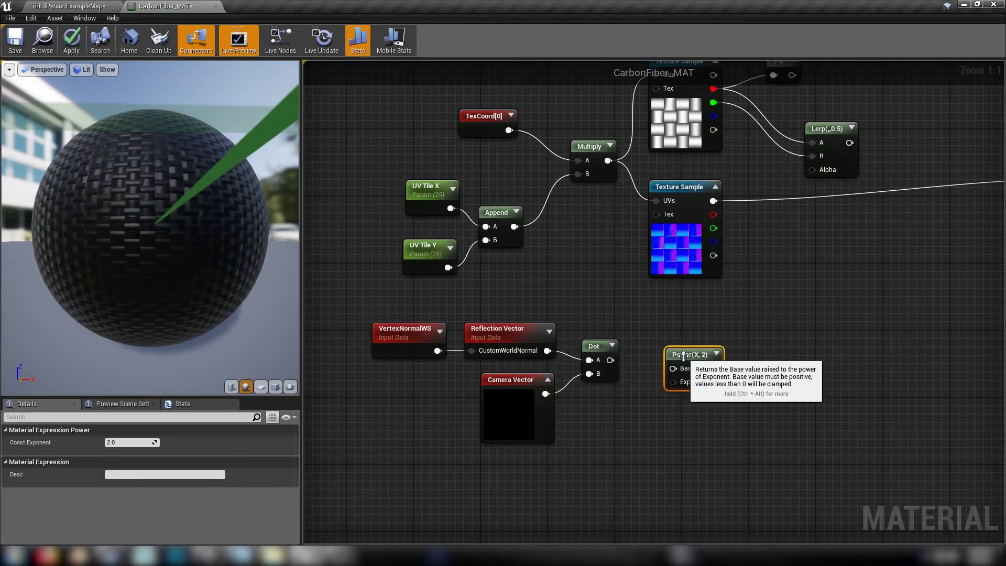
{"action": "left_click", "coordinate": [128, 444]}
{"action": "type", "text": "6"}
{"action": "key", "text": "Return"}
{"action": "left_click_drag", "start_coordinate": [610, 360], "coordinate": [663, 347]}
Add a Clamp node after the Power node and connect its output to the Lerp's Alpha
{"action": "left_click", "coordinate": [800, 375]}
{"action": "right_click_drag", "start_coordinate": [821, 380], "coordinate": [660, 441]}
{"action": "left_click_drag", "start_coordinate": [527, 420], "coordinate": [570, 419]}
{"action": "type", "text": "clam"}
{"action": "key", "text": "Return"}
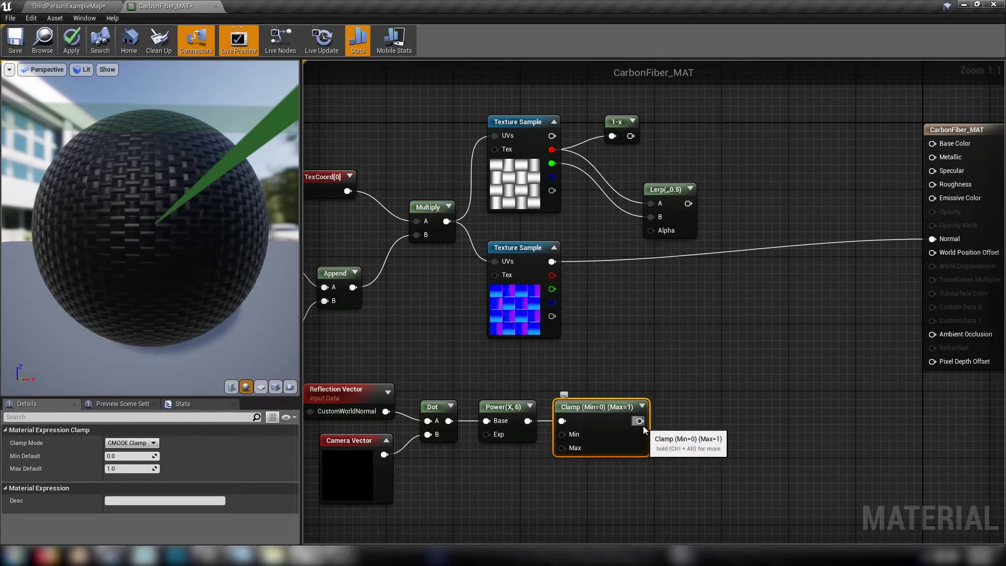
{"action": "left_click_drag", "start_coordinate": [639, 420], "coordinate": [650, 231]}
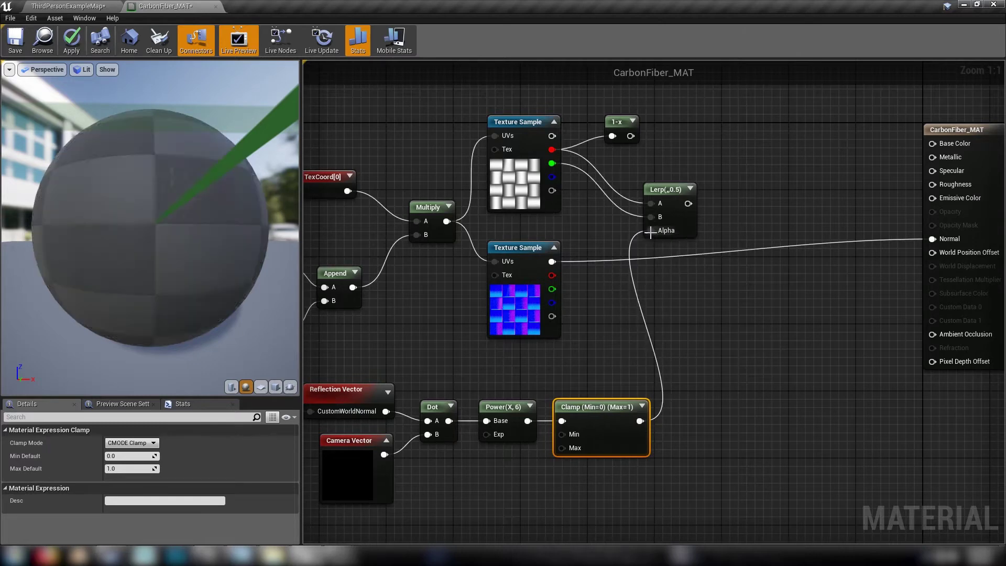
Add a second Lerp node with the 1-x output feeding A and the first Lerp feeding B
{"action": "right_click_drag", "start_coordinate": [710, 152], "coordinate": [636, 250]}
{"action": "left_click", "coordinate": [671, 247]}
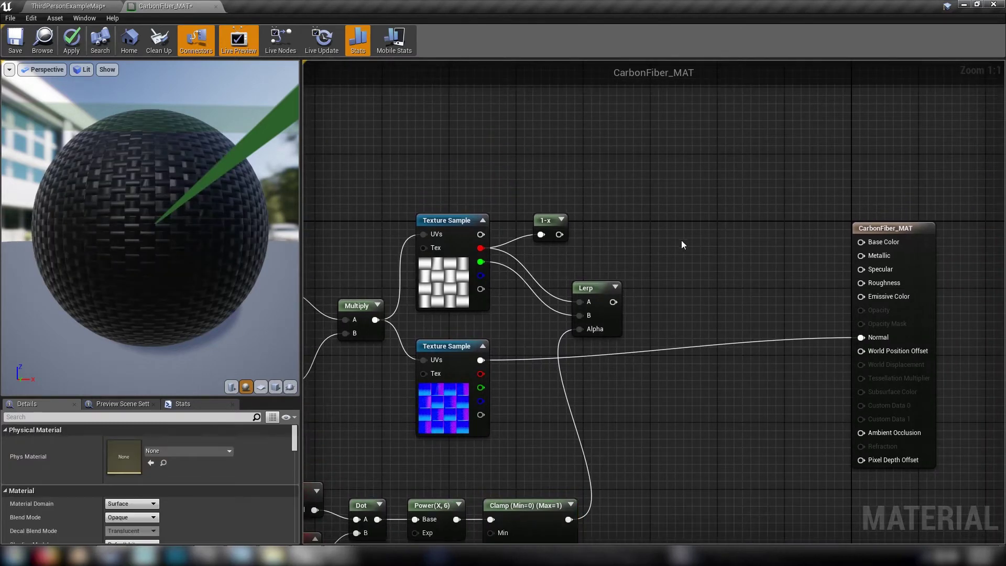
{"action": "left_click", "coordinate": [674, 247]}
{"action": "left_click_drag", "start_coordinate": [613, 302], "coordinate": [691, 273]}
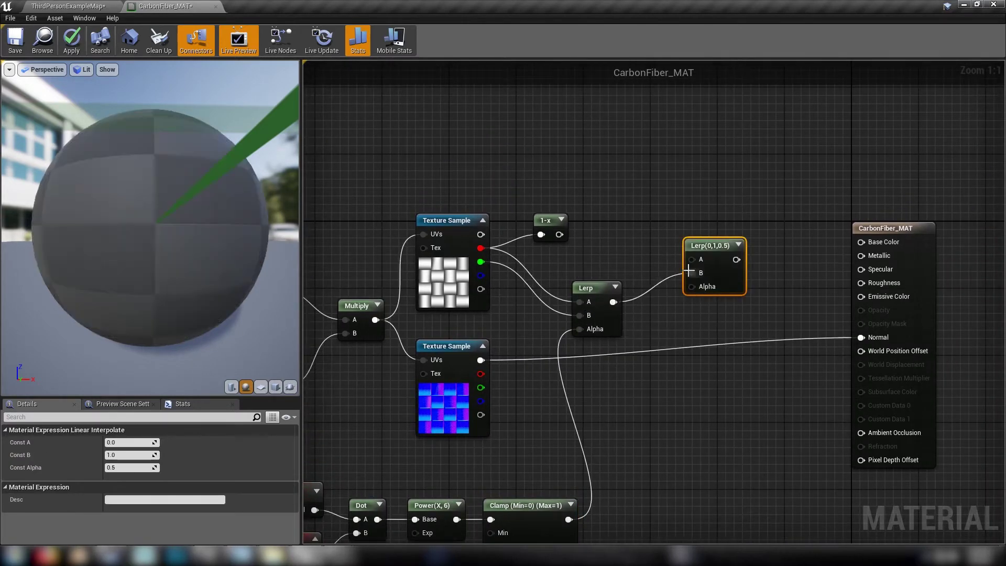
{"action": "left_click_drag", "start_coordinate": [560, 235], "coordinate": [691, 259]}
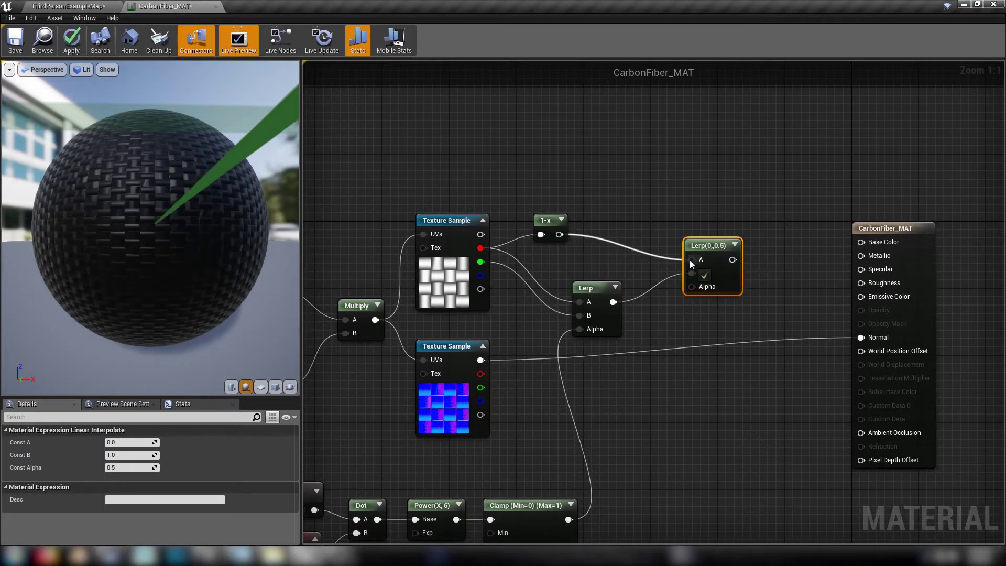
Add a Fresnel node in the empty area below the two Lerp nodes
{"action": "left_click", "coordinate": [687, 404]}
{"action": "right_click_drag", "start_coordinate": [687, 405], "coordinate": [705, 328]}
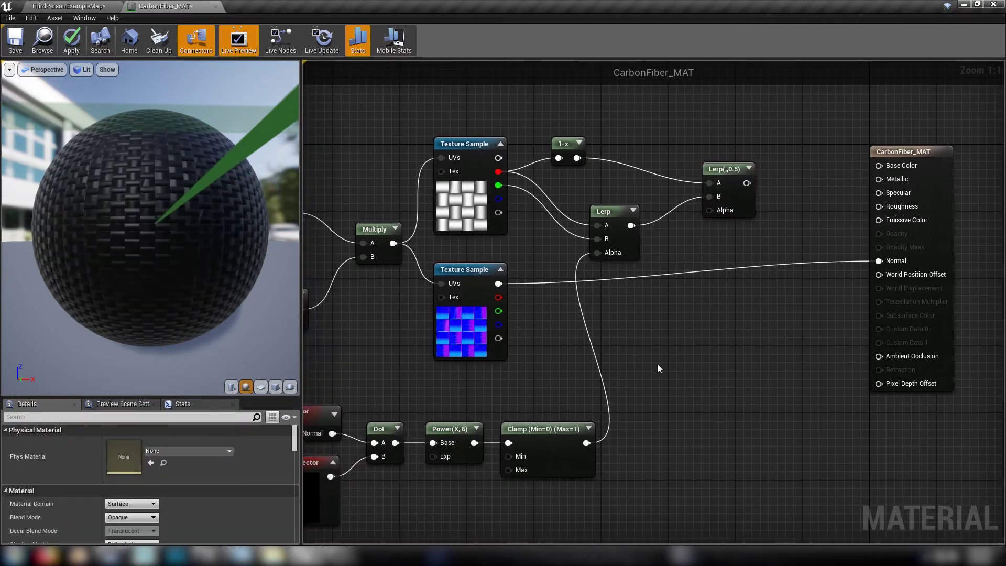
{"action": "right_click", "coordinate": [659, 363]}
{"action": "type", "text": "fresn"}
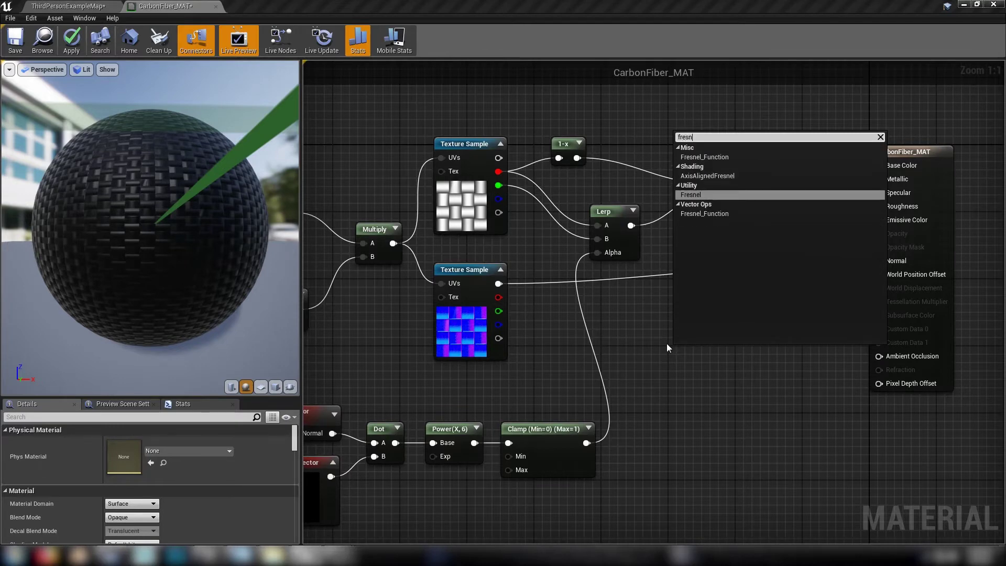
{"action": "key", "text": "Return"}
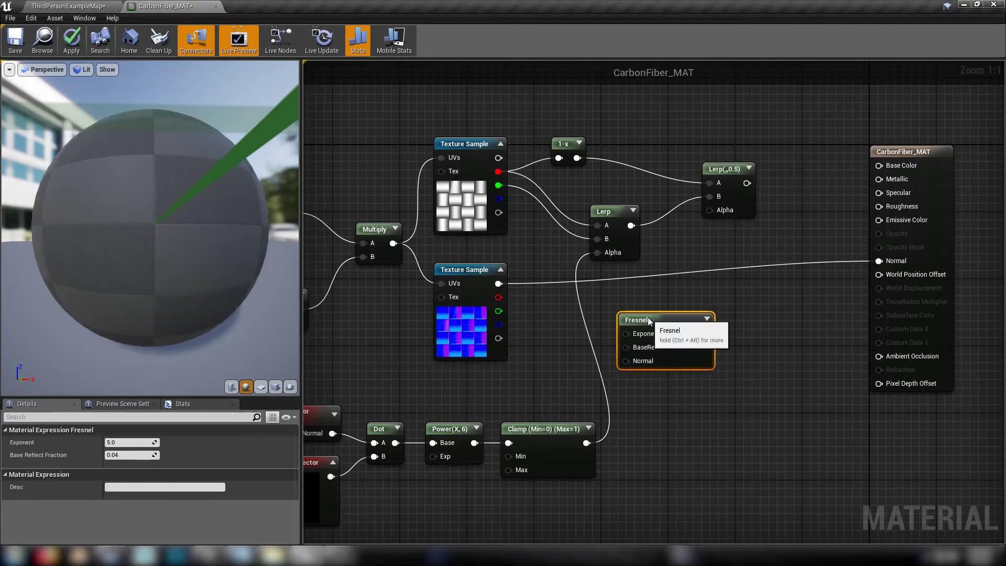
Reposition the Fresnel node and add a Power node with the Fresnel output feeding its Base
{"action": "left_click_drag", "start_coordinate": [654, 318], "coordinate": [772, 306]}
{"action": "type", "text": "power"}
{"action": "key", "text": "Return"}
{"action": "left_click_drag", "start_coordinate": [678, 278], "coordinate": [696, 310]}
Duplicate the existing Clamp node, place it after the Fresnel's Power node and feed the Power output into it
{"action": "left_click_drag", "start_coordinate": [530, 391], "coordinate": [587, 445]}
{"action": "key", "text": "ctrl+c"}
{"action": "key", "text": "ctrl+v"}
{"action": "left_click_drag", "start_coordinate": [768, 343], "coordinate": [801, 310]}
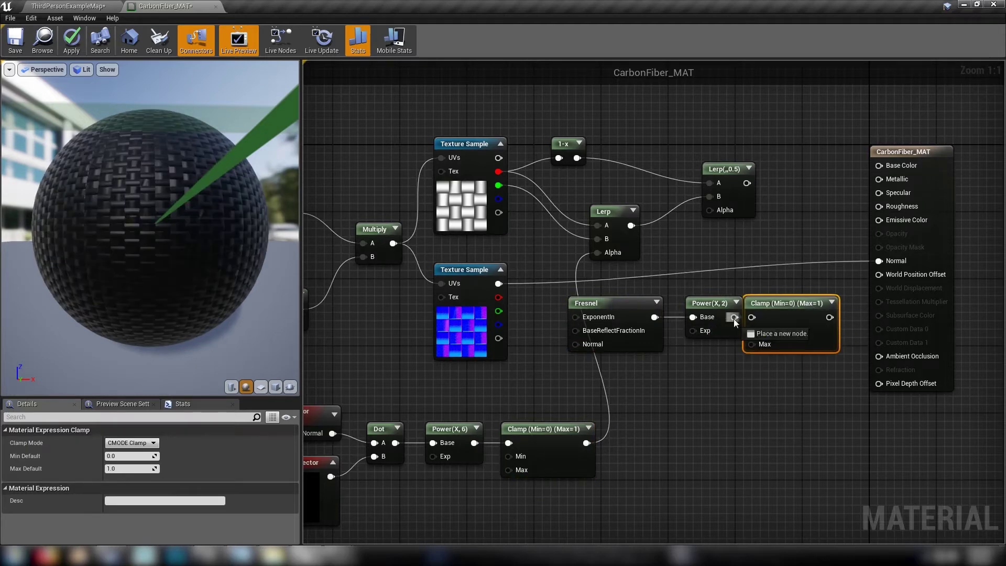
{"action": "left_click_drag", "start_coordinate": [734, 317], "coordinate": [752, 317]}
Move the material output node farther right and connect the Fresnel chain's Clamp to the second Lerp's Alpha
{"action": "right_click_drag", "start_coordinate": [853, 210], "coordinate": [626, 239]}
{"action": "left_click_drag", "start_coordinate": [673, 187], "coordinate": [886, 187]}
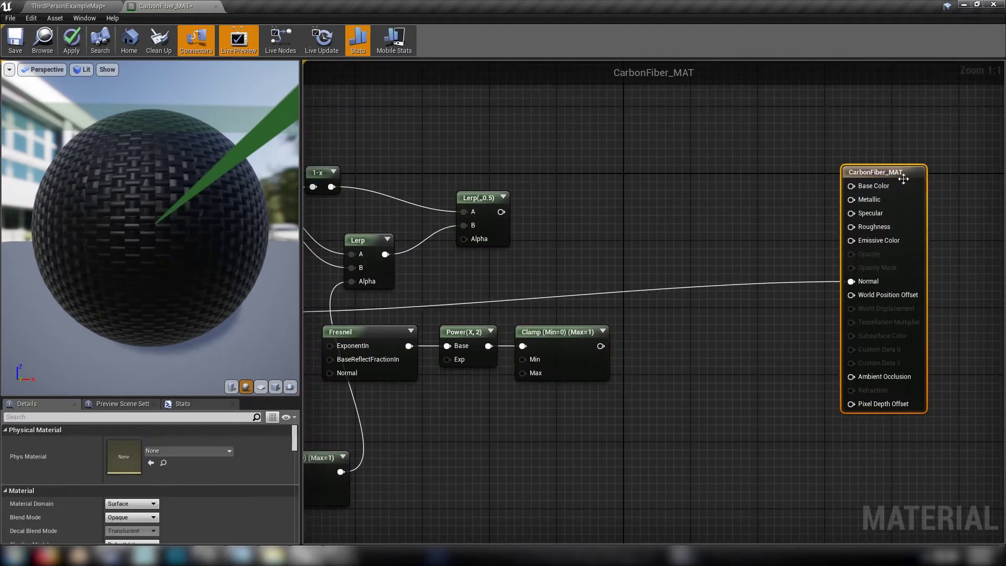
{"action": "left_click", "coordinate": [560, 295]}
{"action": "right_click_drag", "start_coordinate": [560, 295], "coordinate": [671, 277]}
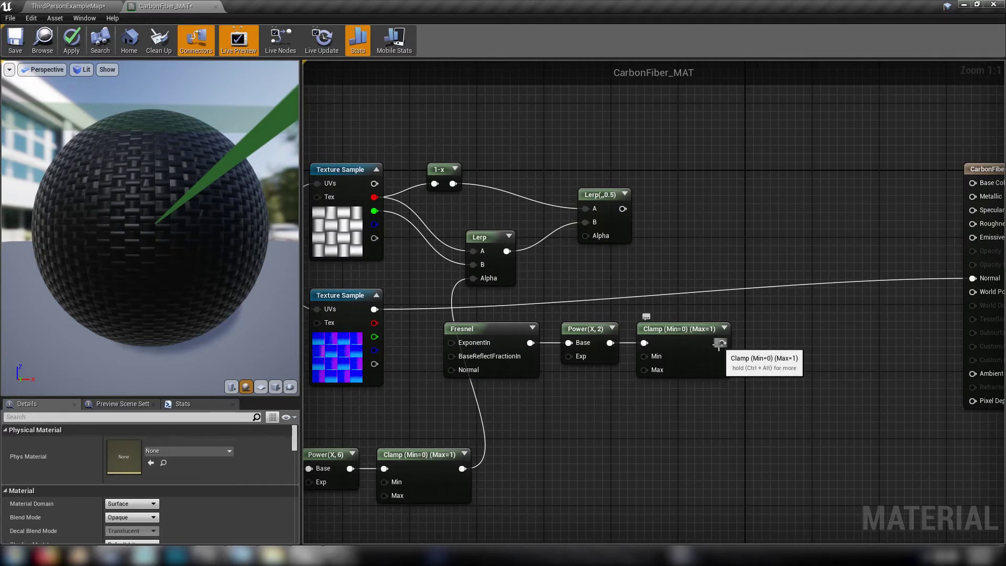
{"action": "left_click_drag", "start_coordinate": [717, 345], "coordinate": [749, 280]}
Add a Clamp node after the second Lerp, align it and connect its output to Roughness
{"action": "left_click_drag", "start_coordinate": [586, 235], "coordinate": [675, 214]}
{"action": "type", "text": "cla"}
{"action": "key", "text": "Return"}
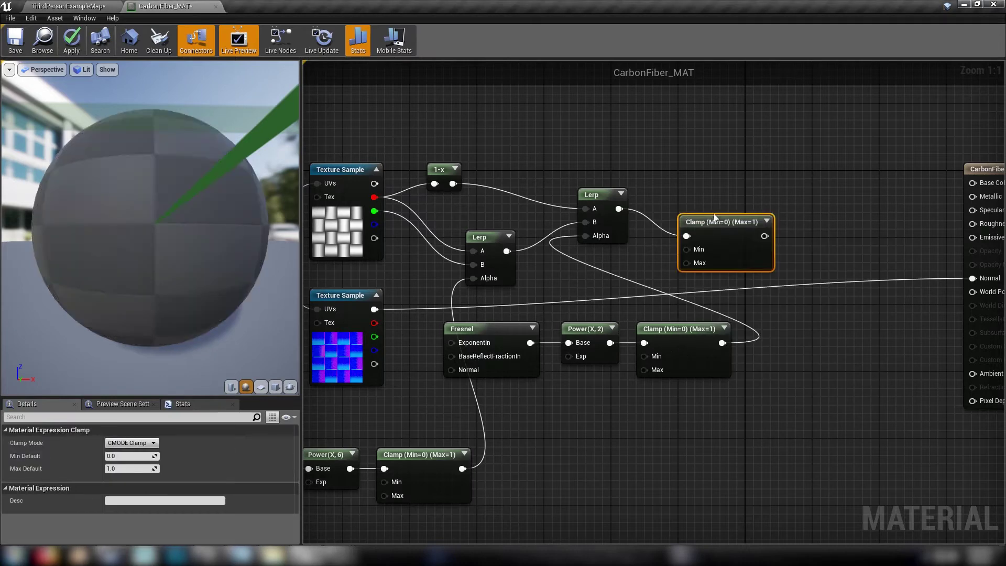
{"action": "left_click_drag", "start_coordinate": [712, 219], "coordinate": [750, 211]}
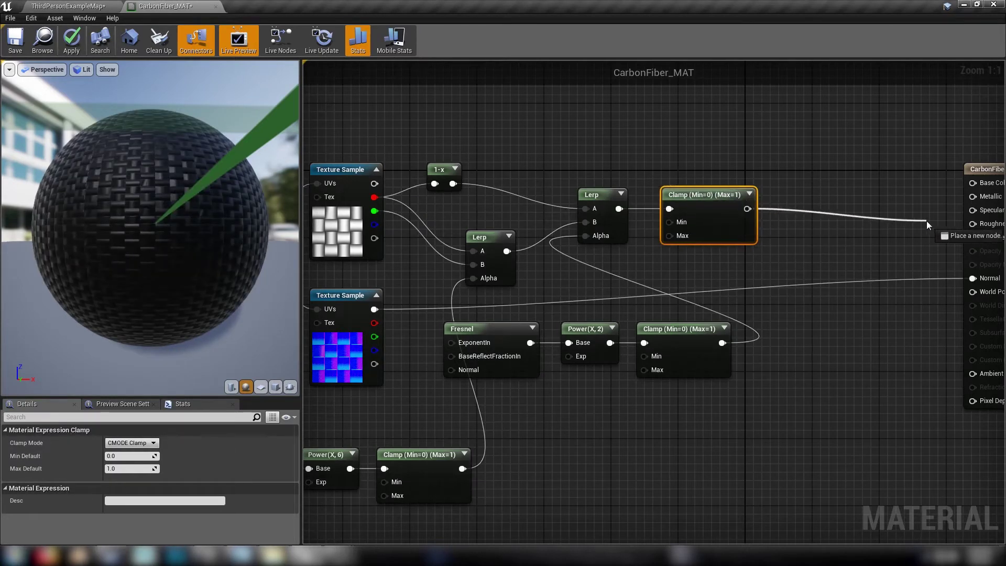
{"action": "left_click_drag", "start_coordinate": [981, 231], "coordinate": [979, 228]}
Add a Constant node with value 0 and connect it to Base Color
{"action": "right_click_drag", "start_coordinate": [871, 175], "coordinate": [698, 171]}
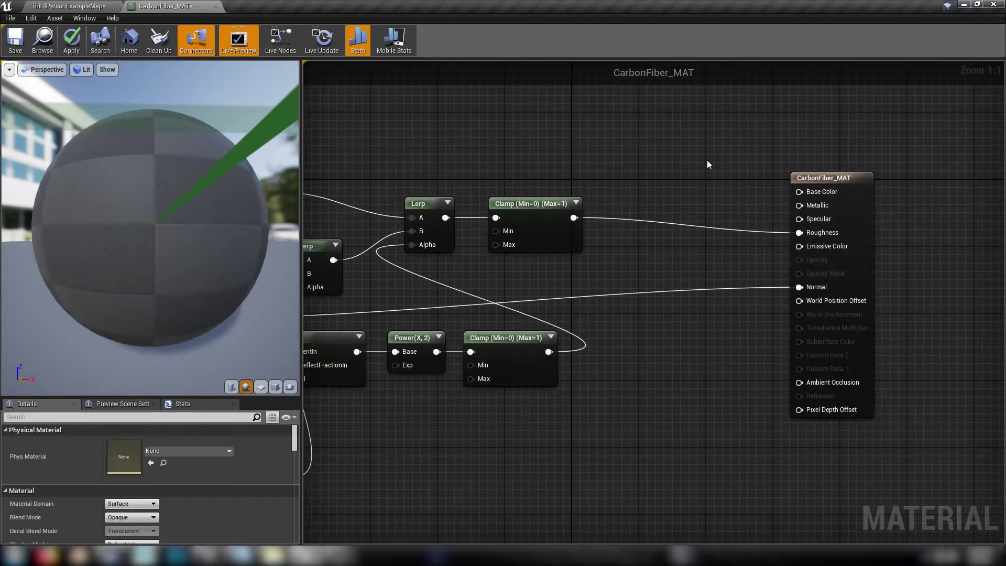
{"action": "left_click", "coordinate": [724, 167]}
{"action": "left_click_drag", "start_coordinate": [741, 189], "coordinate": [819, 192]}
Inspect the carbon weave's reflections up close on the preview sphere and look over the node graph
{"action": "mouse_move", "coordinate": [137, 199]}
{"action": "left_mouse_down"}
{"action": "mouse_move", "coordinate": [184, 196]}
{"action": "mouse_move", "coordinate": [194, 251]}
{"action": "mouse_move", "coordinate": [209, 201]}
{"action": "mouse_move", "coordinate": [110, 188]}
{"action": "left_mouse_up"}
{"action": "right_click_drag", "start_coordinate": [114, 163], "coordinate": [114, 194]}
{"action": "left_click_drag", "start_coordinate": [150, 228], "coordinate": [235, 207]}
{"action": "left_click", "coordinate": [466, 269]}
{"action": "right_click_drag", "start_coordinate": [466, 269], "coordinate": [646, 282]}
{"action": "scroll", "coordinate": [651, 296], "scroll_direction": "down", "scroll_amount": 3}
{"action": "right_click_drag", "start_coordinate": [707, 322], "coordinate": [579, 319]}
Enable Use Material Attributes on the CarbonFiber_MAT output node
{"action": "left_click", "coordinate": [765, 356]}
{"action": "scroll", "coordinate": [167, 484], "scroll_direction": "down", "scroll_amount": 3}
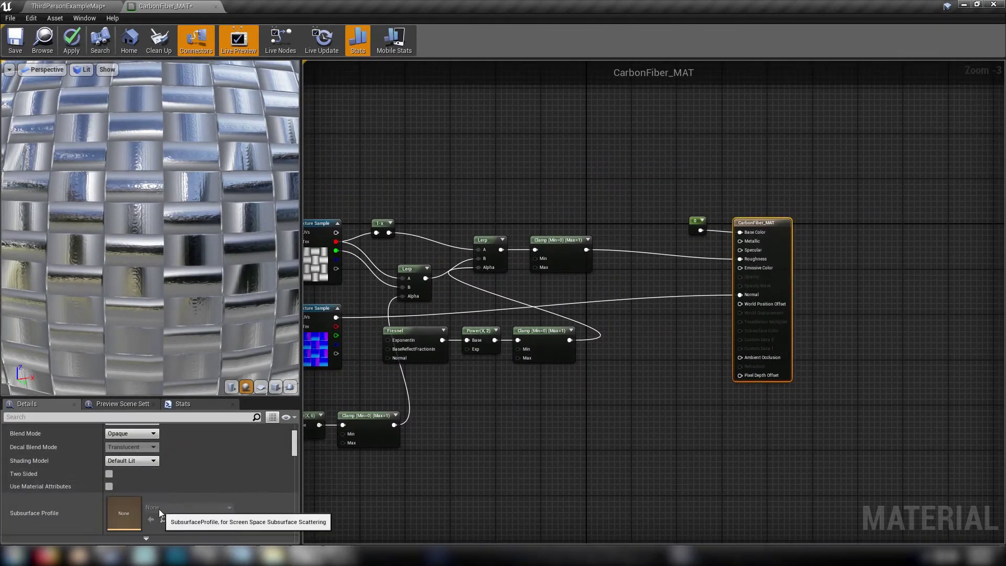
{"action": "scroll", "coordinate": [131, 492], "scroll_direction": "down", "scroll_amount": 1}
{"action": "left_click", "coordinate": [109, 486]}
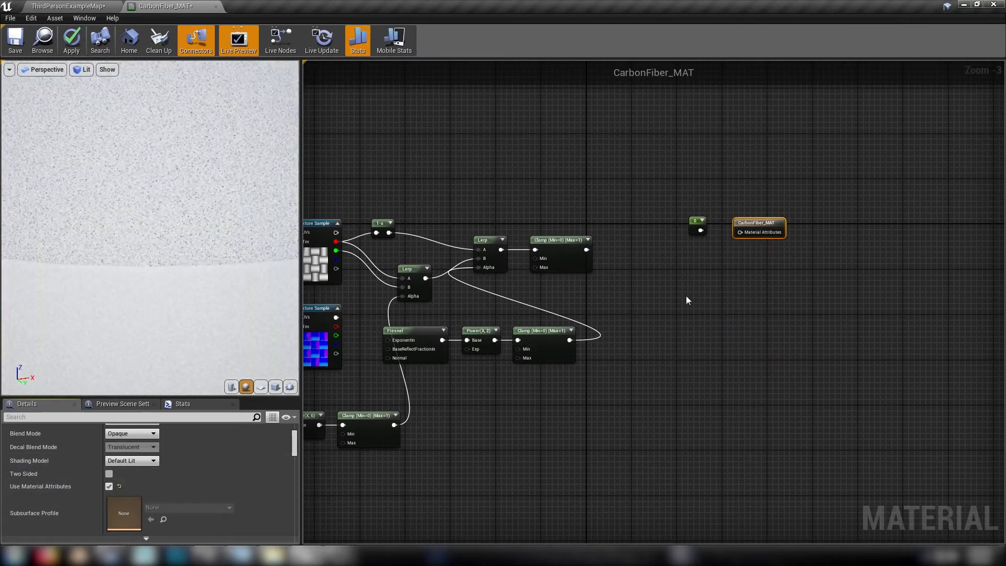
Move the CarbonFiber_MAT output node farther from the graph and add a MakeMaterialAttributes node beside the Clamp nodes
{"action": "left_click", "coordinate": [815, 319]}
{"action": "right_click_drag", "start_coordinate": [810, 316], "coordinate": [673, 286]}
{"action": "scroll", "coordinate": [143, 260], "scroll_direction": "down", "scroll_amount": 5}
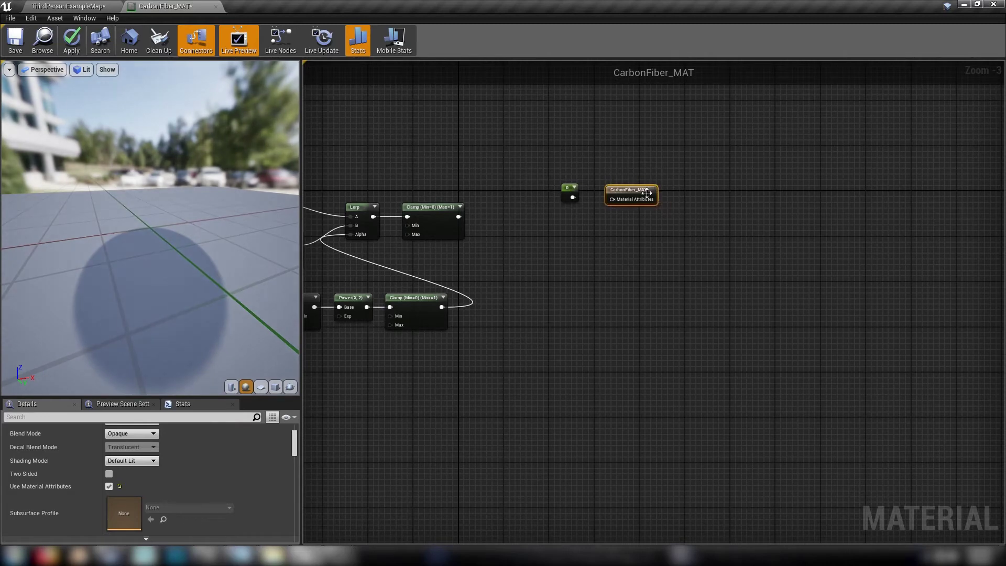
{"action": "right_click", "coordinate": [521, 267]}
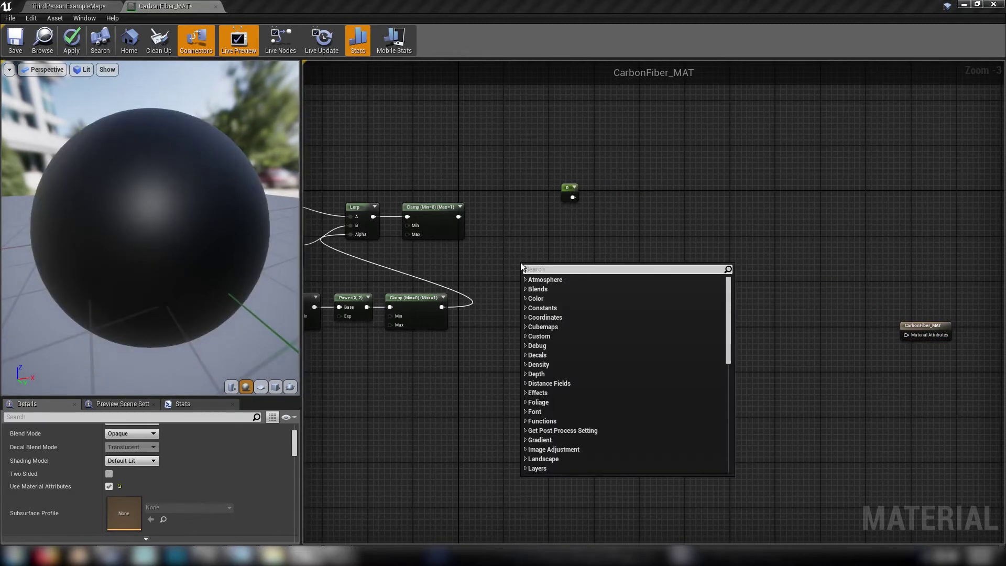
{"action": "type", "text": "make"}
{"action": "left_click", "coordinate": [563, 288]}
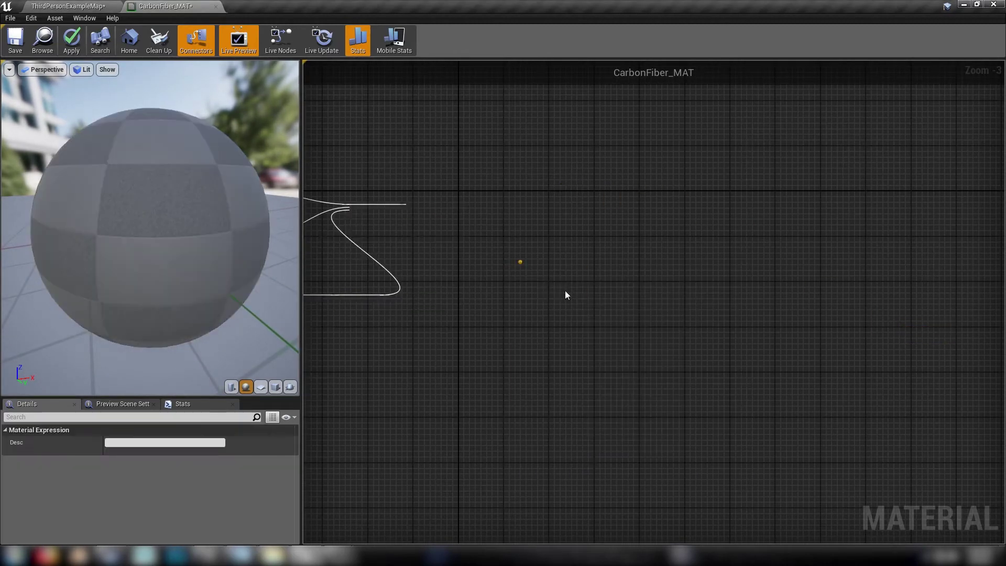
{"action": "left_click_drag", "start_coordinate": [564, 287], "coordinate": [548, 273]}
Add a MatLayerBlend_Standard node, connect its Blended Material to the output's Material Attributes and place the output node beside it
{"action": "left_click", "coordinate": [699, 288]}
{"action": "right_click", "coordinate": [701, 289]}
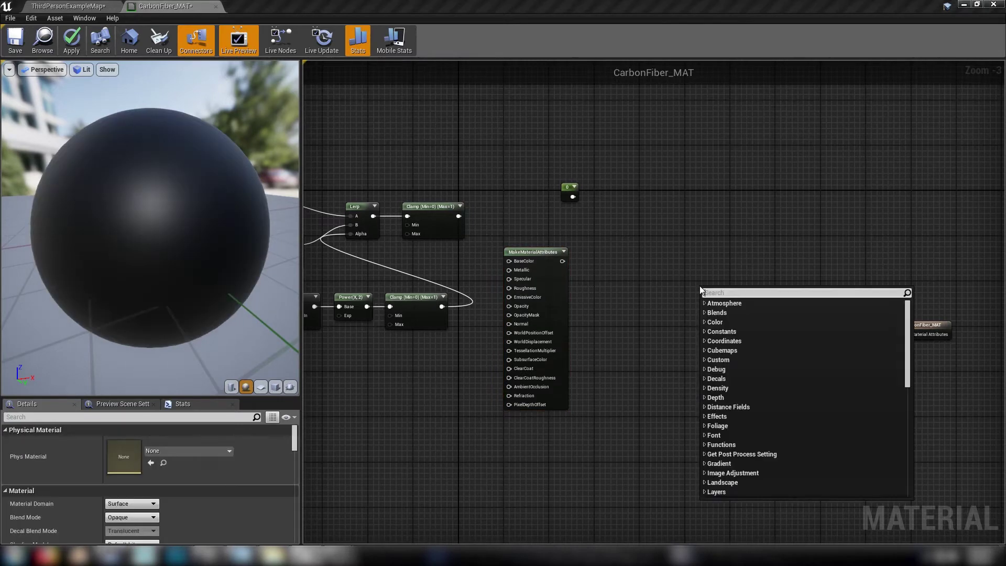
{"action": "type", "text": "matlayer"}
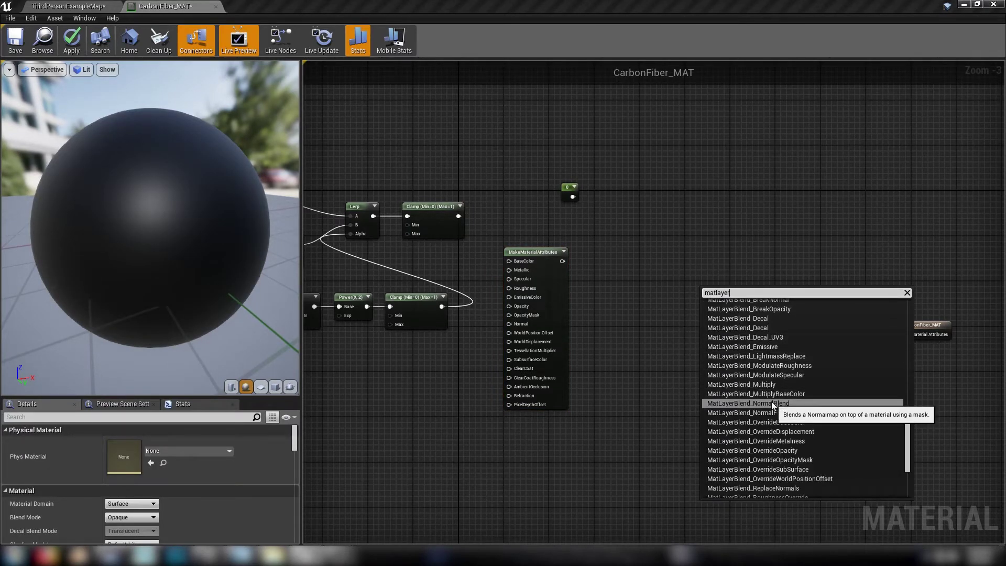
{"action": "type", "text": "blend s"}
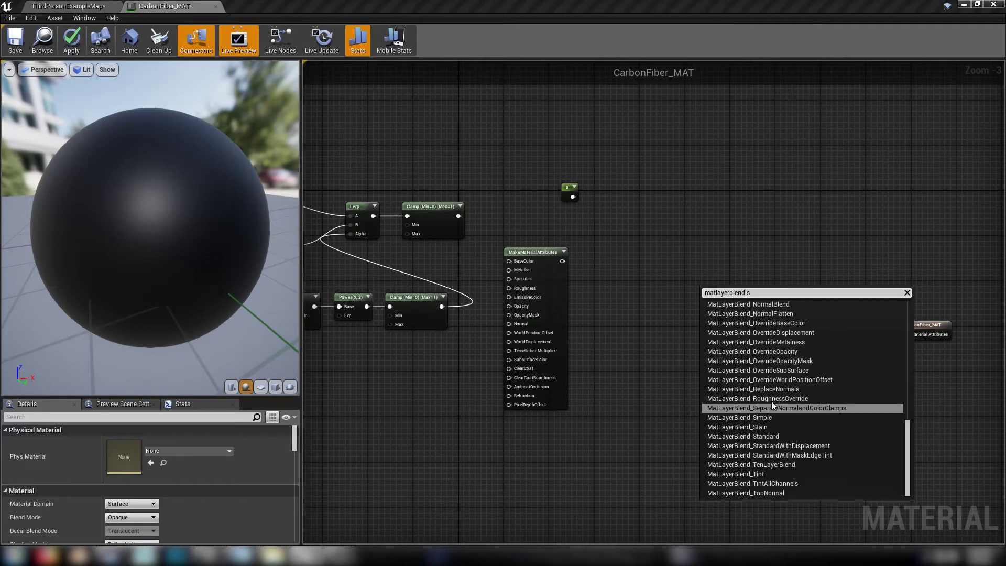
{"action": "left_click", "coordinate": [769, 435]}
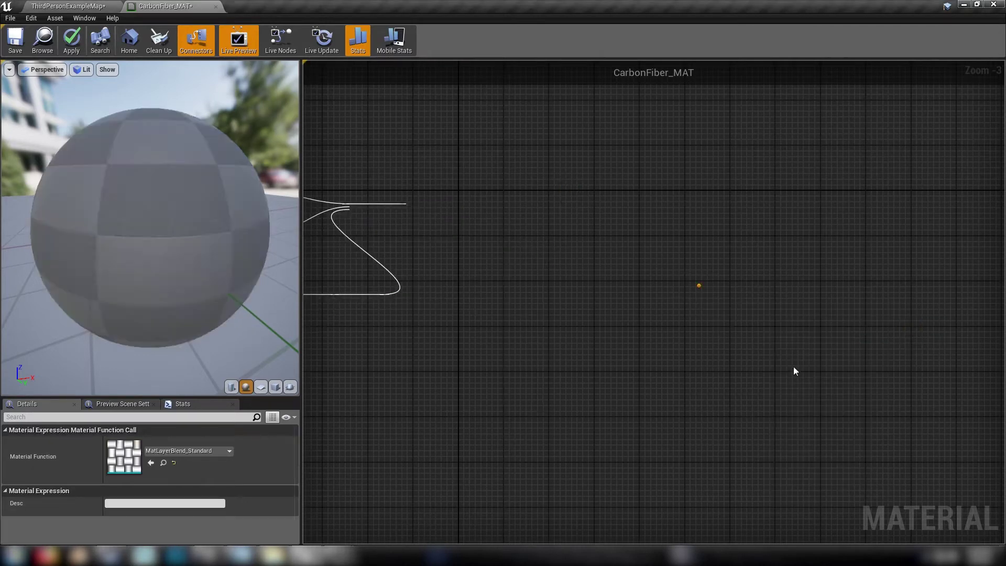
{"action": "right_click_drag", "start_coordinate": [809, 331], "coordinate": [743, 317]}
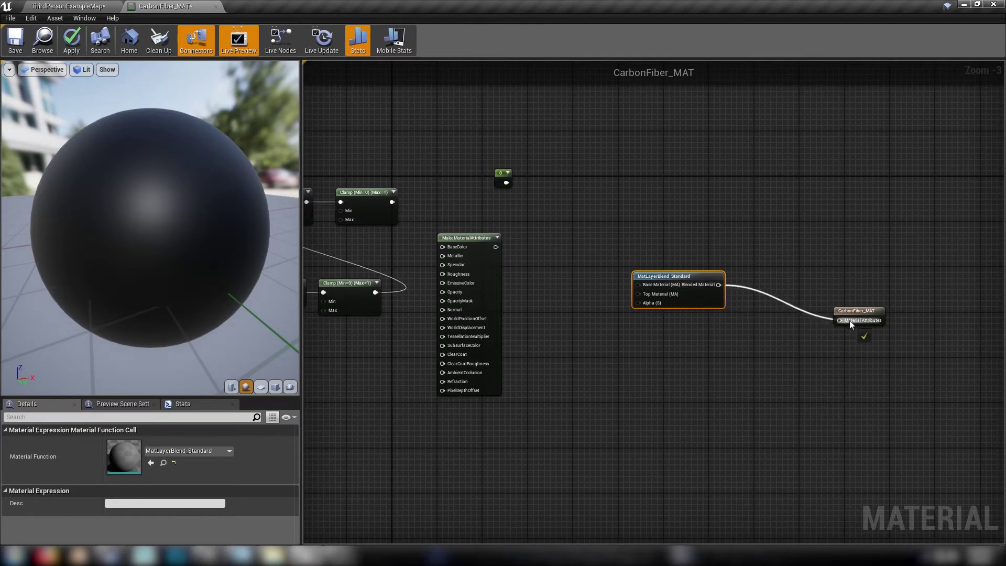
{"action": "left_click_drag", "start_coordinate": [844, 323], "coordinate": [776, 274]}
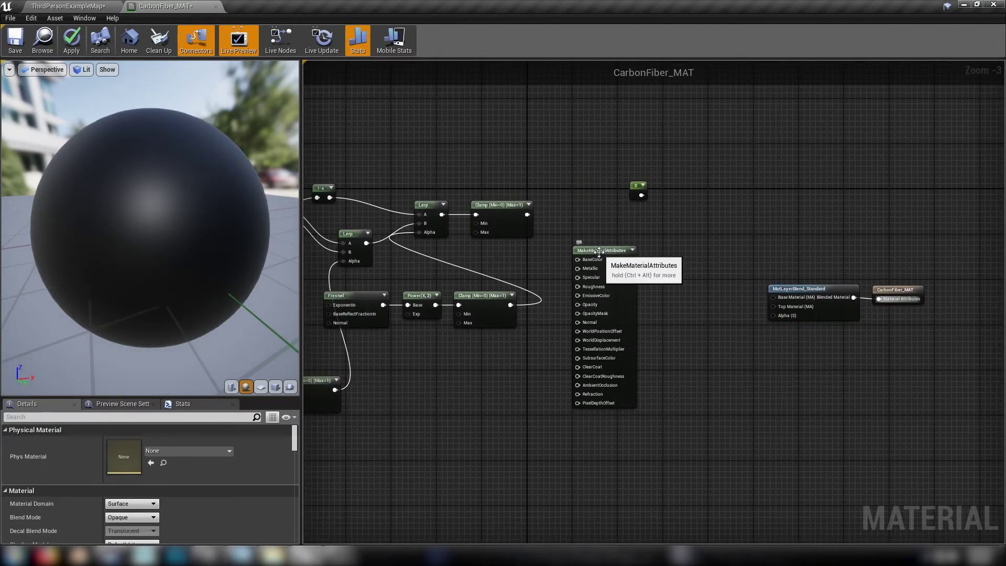
Connect the final roughness Clamp to Roughness and the normal texture to Normal on the MakeMaterialAttributes node
{"action": "left_click_drag", "start_coordinate": [598, 251], "coordinate": [601, 224]}
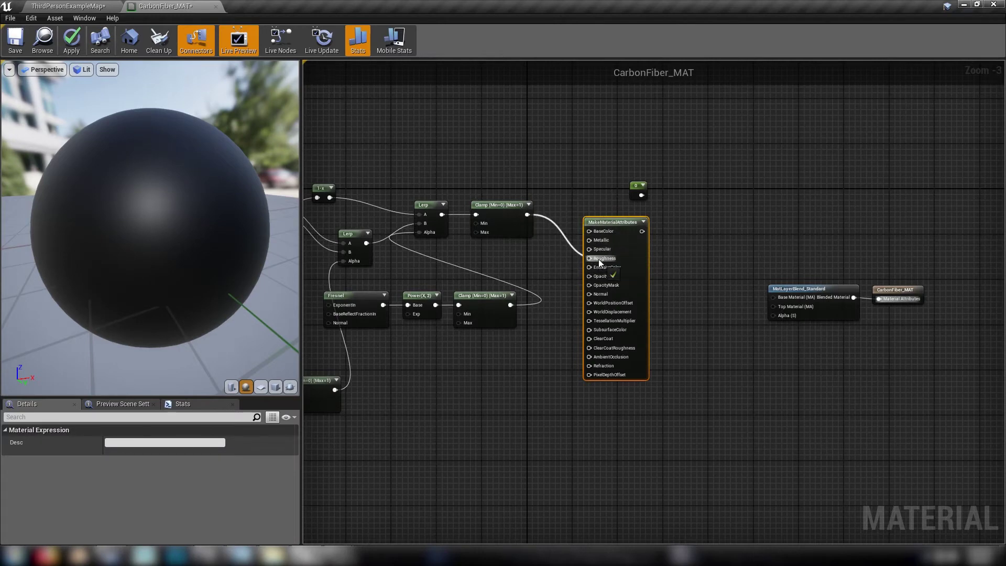
{"action": "left_click_drag", "start_coordinate": [599, 259], "coordinate": [596, 259]}
{"action": "right_click_drag", "start_coordinate": [469, 276], "coordinate": [703, 279]}
{"action": "left_click_drag", "start_coordinate": [510, 283], "coordinate": [822, 295]}
Connect the 0 constant to BaseColor and the MakeMaterialAttributes output to Base Material on MatLayerBlend_Standard, and check the preview sphere
{"action": "right_click_drag", "start_coordinate": [744, 283], "coordinate": [583, 300]}
{"action": "left_click_drag", "start_coordinate": [723, 215], "coordinate": [682, 201]}
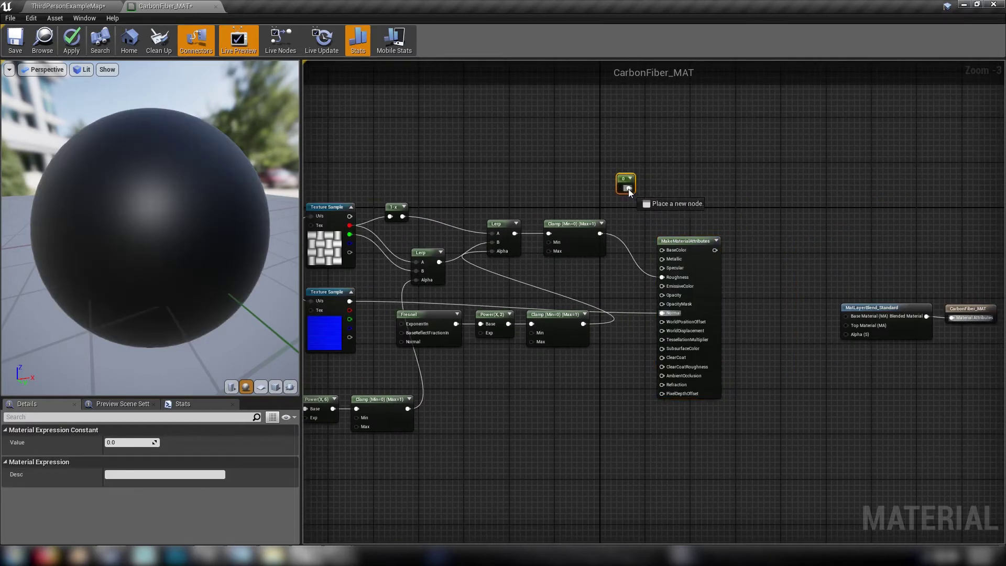
{"action": "left_click_drag", "start_coordinate": [665, 251], "coordinate": [853, 317]}
{"action": "left_click", "coordinate": [701, 239]}
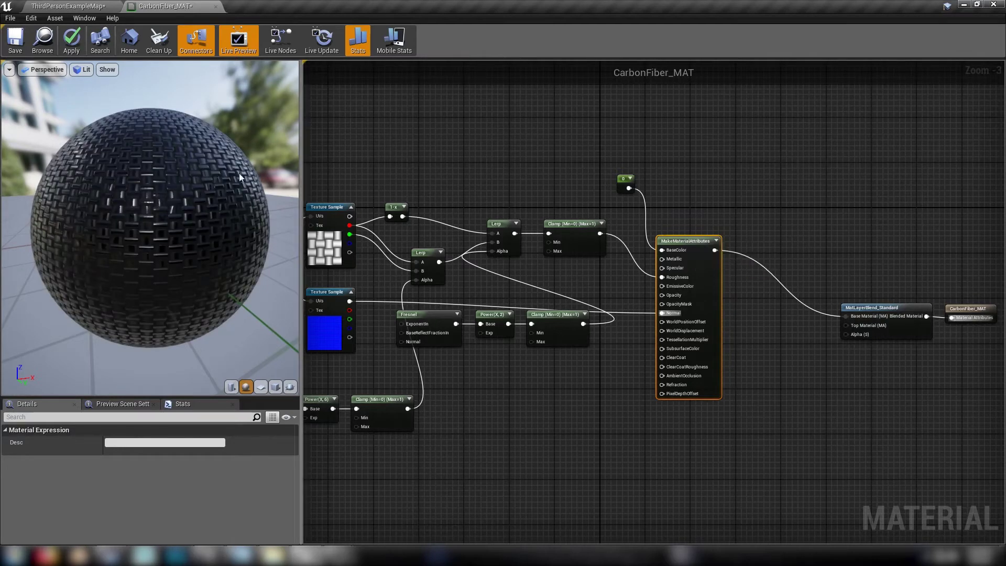
{"action": "left_click_drag", "start_coordinate": [230, 225], "coordinate": [199, 252]}
{"action": "scroll", "coordinate": [139, 168], "scroll_direction": "up", "scroll_amount": 10}
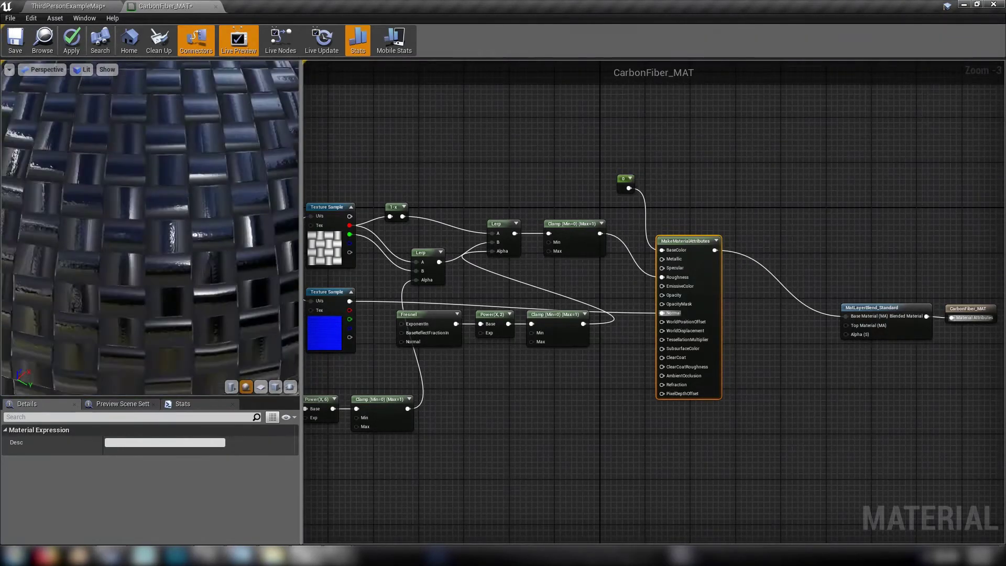
{"action": "left_click", "coordinate": [435, 417]}
{"action": "scroll", "coordinate": [175, 248], "scroll_direction": "down", "scroll_amount": 10}
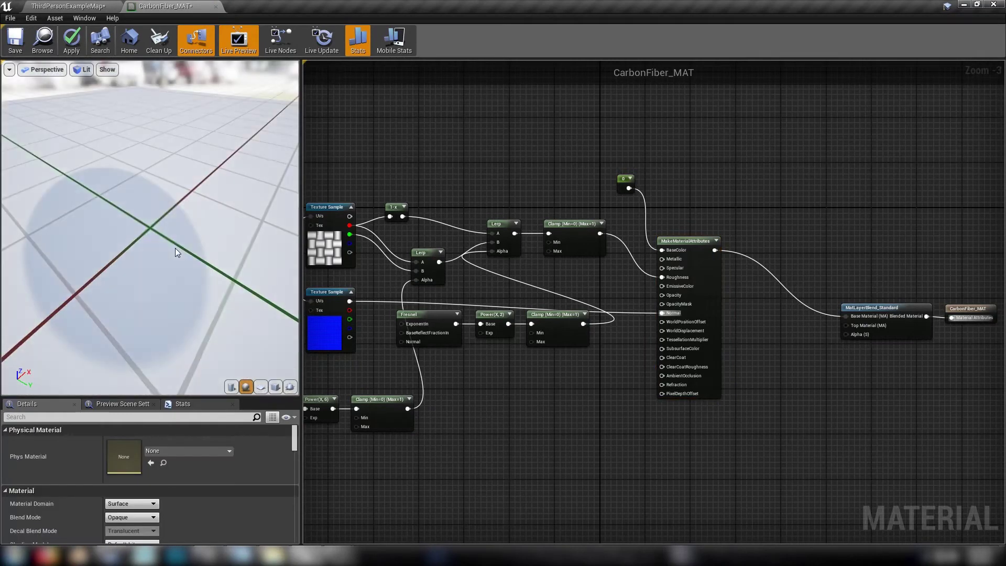
Duplicate the MakeMaterialAttributes node and place the copy in the empty area below the carbon weave graph
{"action": "right_click_drag", "start_coordinate": [485, 406], "coordinate": [666, 327]}
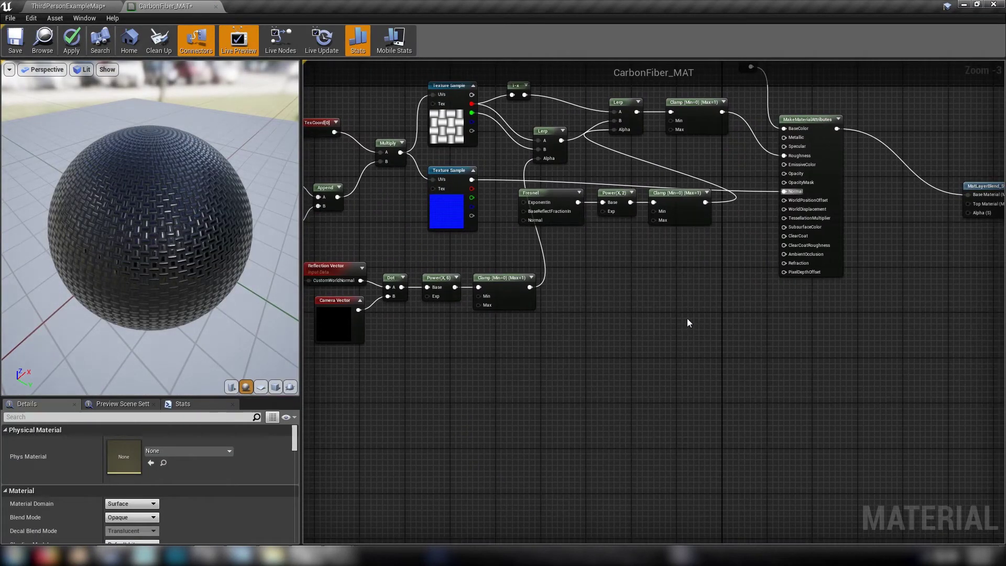
{"action": "left_click", "coordinate": [811, 267]}
{"action": "key", "text": "ctrl+c"}
{"action": "right_click_drag", "start_coordinate": [787, 323], "coordinate": [797, 218]}
{"action": "key", "text": "ctrl+v"}
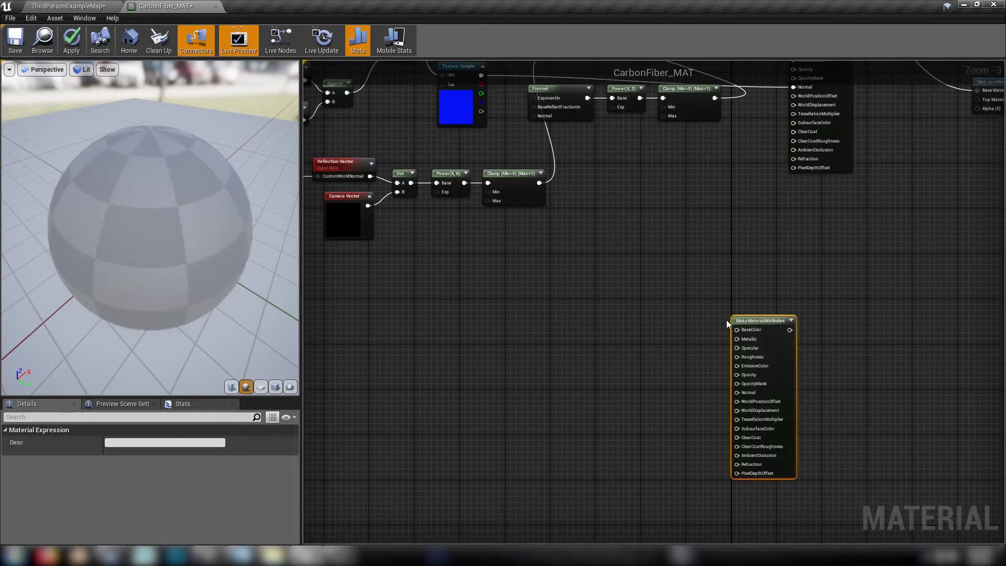
{"action": "right_click_drag", "start_coordinate": [720, 333], "coordinate": [769, 185]}
{"action": "left_click_drag", "start_coordinate": [775, 207], "coordinate": [826, 234]}
Add two Texture Sample nodes below the Camera Vector node and assign the Grunge_Medium_N texture to the upper one
{"action": "left_click", "coordinate": [586, 331]}
{"action": "right_click_drag", "start_coordinate": [568, 336], "coordinate": [712, 325]}
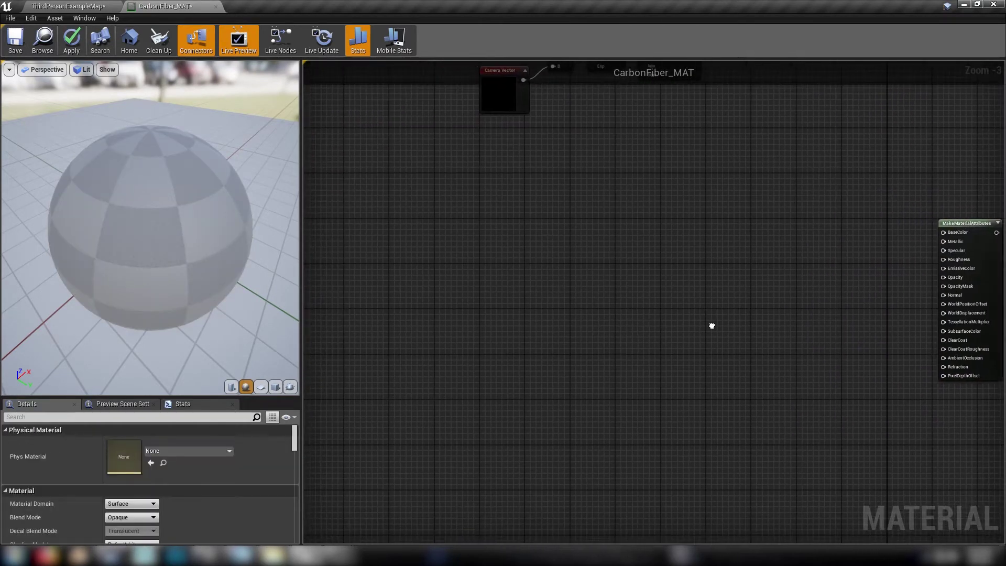
{"action": "left_click", "coordinate": [524, 198]}
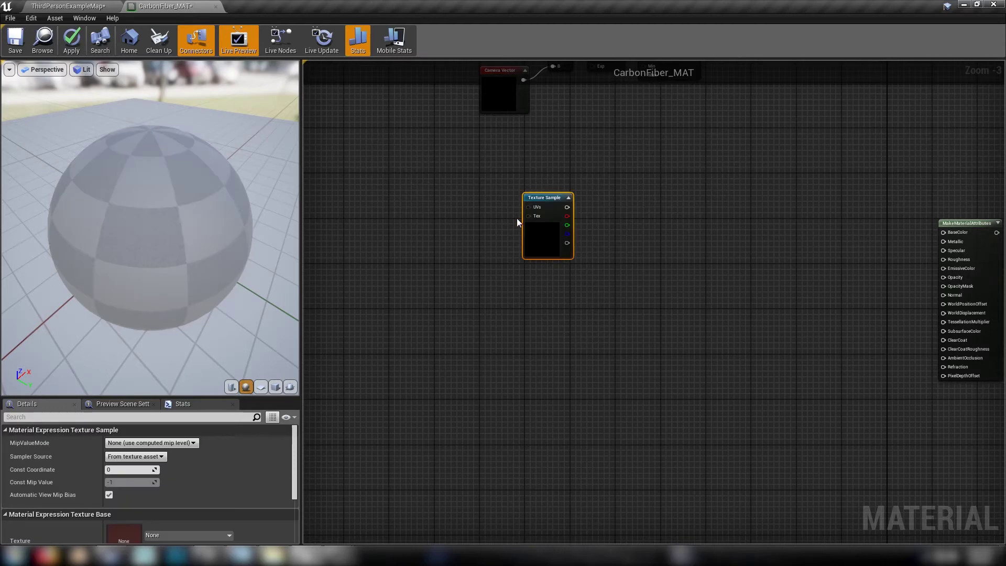
{"action": "left_click", "coordinate": [568, 312]}
{"action": "left_click", "coordinate": [539, 251]}
{"action": "left_click", "coordinate": [156, 535]}
{"action": "type", "text": "grunge"}
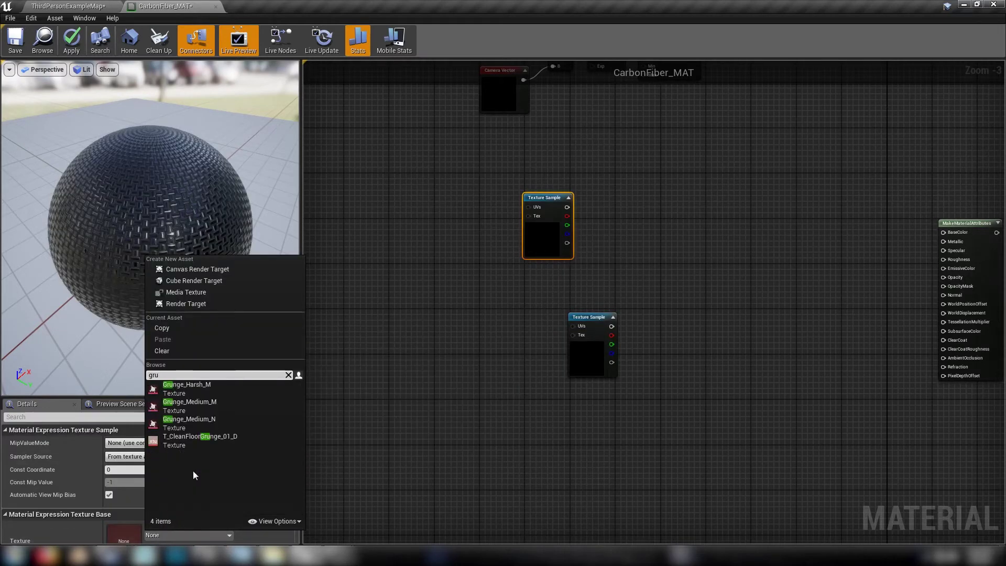
{"action": "left_click", "coordinate": [215, 419]}
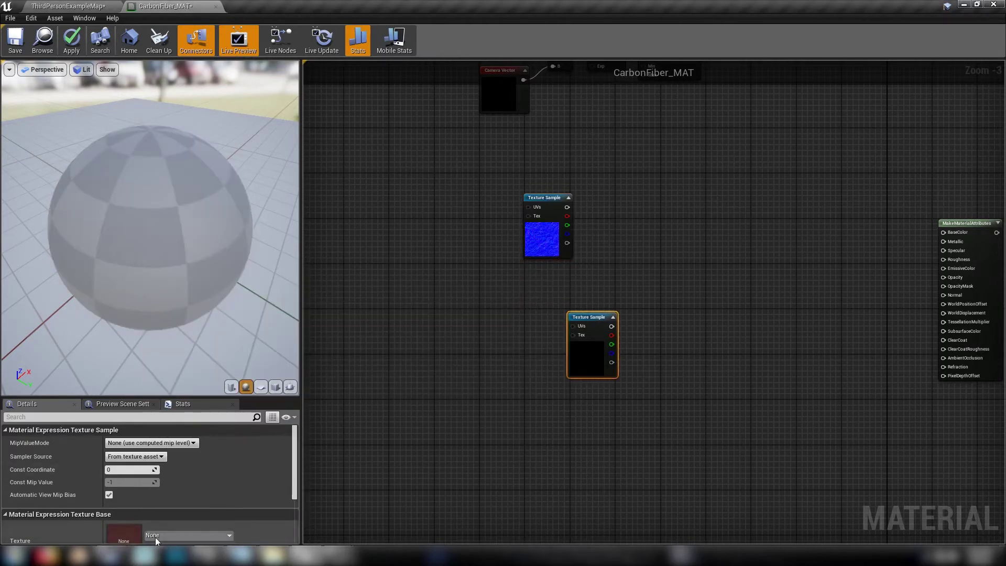
Assign the Grunge_Medium_M texture to the other Texture Sample and rearrange the samples with the grunge mask above the normal map
{"action": "left_click", "coordinate": [156, 535]}
{"action": "type", "text": "grunge"}
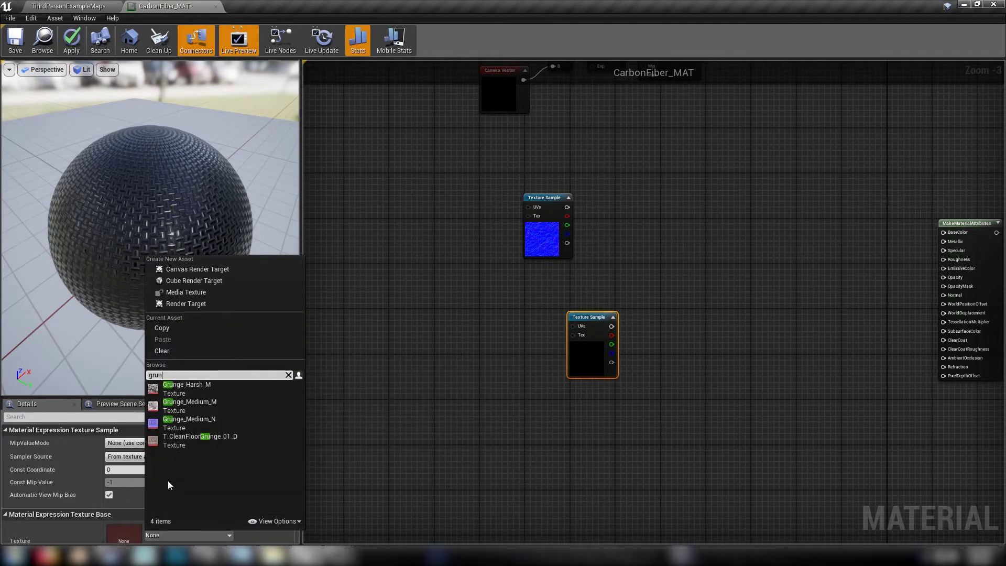
{"action": "left_click", "coordinate": [203, 407]}
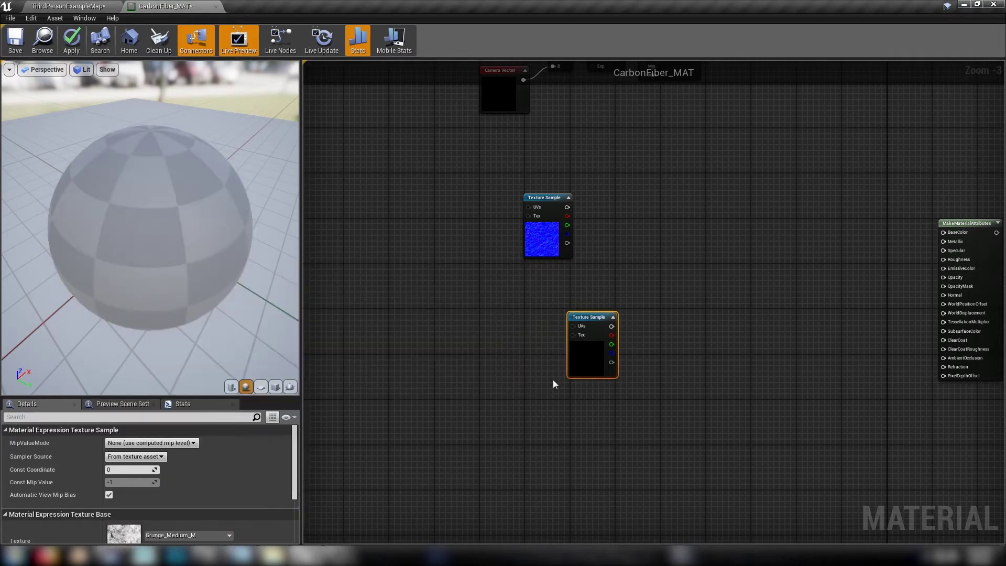
{"action": "left_click_drag", "start_coordinate": [589, 365], "coordinate": [495, 321]}
{"action": "left_click_drag", "start_coordinate": [545, 240], "coordinate": [687, 447]}
Add a CustomReflectionVector node below the grunge mask Texture Sample
{"action": "left_click", "coordinate": [571, 422]}
{"action": "right_click_drag", "start_coordinate": [567, 423], "coordinate": [693, 332]}
{"action": "right_click", "coordinate": [489, 292]}
{"action": "type", "text": "custom"}
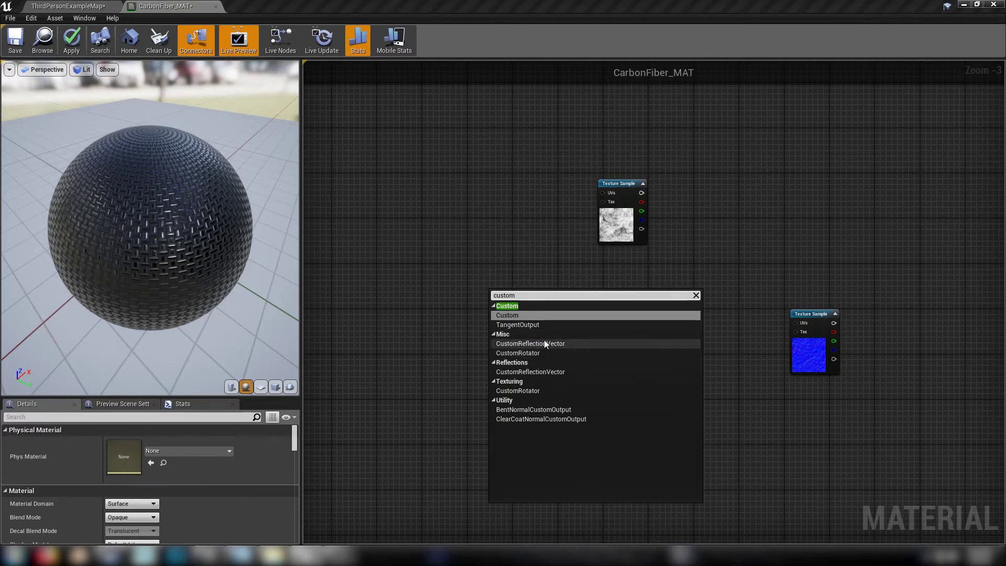
{"action": "left_click", "coordinate": [544, 343]}
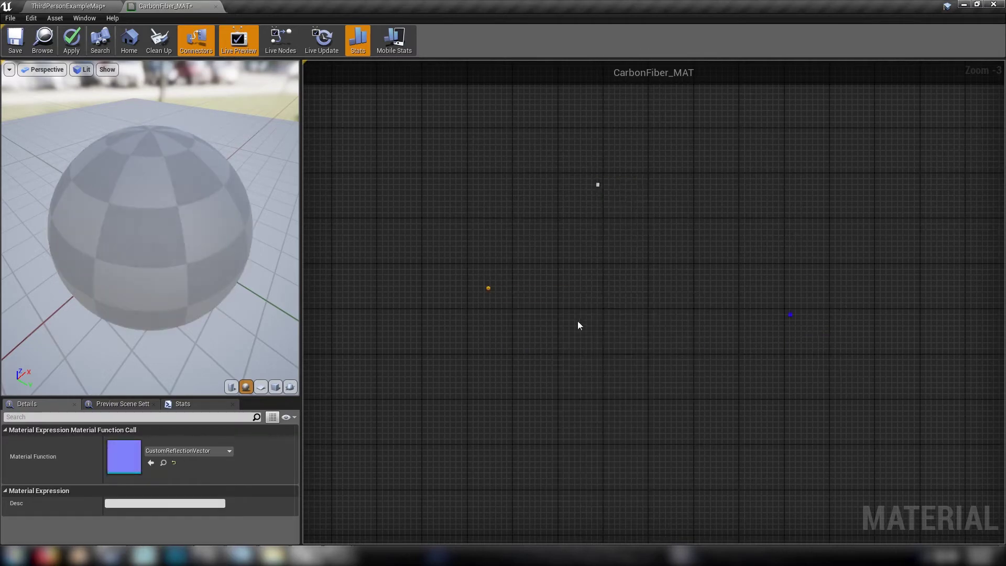
{"action": "scroll", "coordinate": [587, 317], "scroll_direction": "up", "scroll_amount": 3}
Add a Texture Sample next to CustomReflectionVector and assign it the HDRI_Epic_Courtyard_Daylight cube texture
{"action": "left_click", "coordinate": [594, 290]}
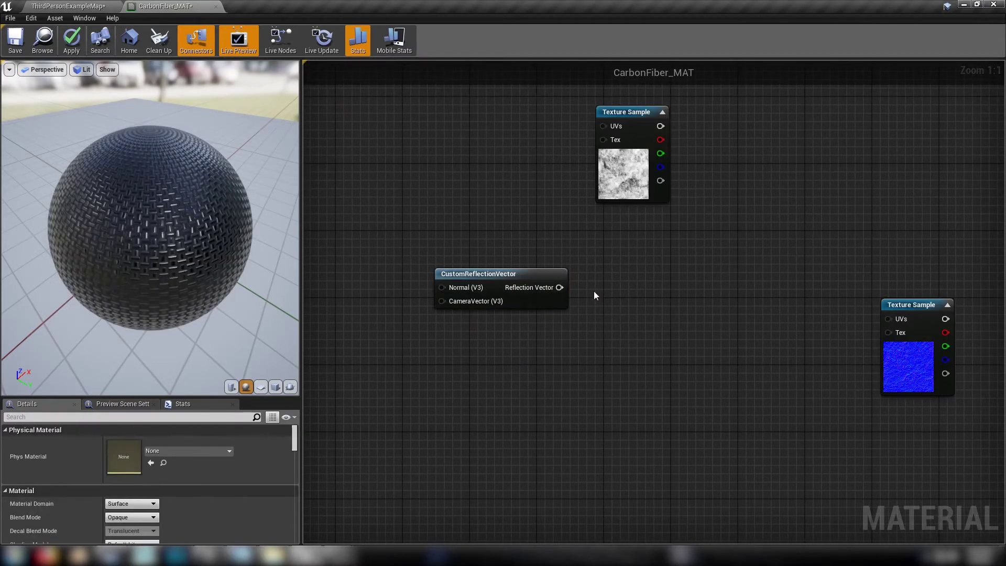
{"action": "key", "text": "t"}
{"action": "left_click", "coordinate": [594, 290]}
{"action": "mouse_move", "coordinate": [625, 298]}
{"action": "left_mouse_down"}
{"action": "mouse_move", "coordinate": [631, 272]}
{"action": "mouse_move", "coordinate": [625, 281]}
{"action": "left_mouse_up"}
{"action": "scroll", "coordinate": [168, 498], "scroll_direction": "down", "scroll_amount": 2}
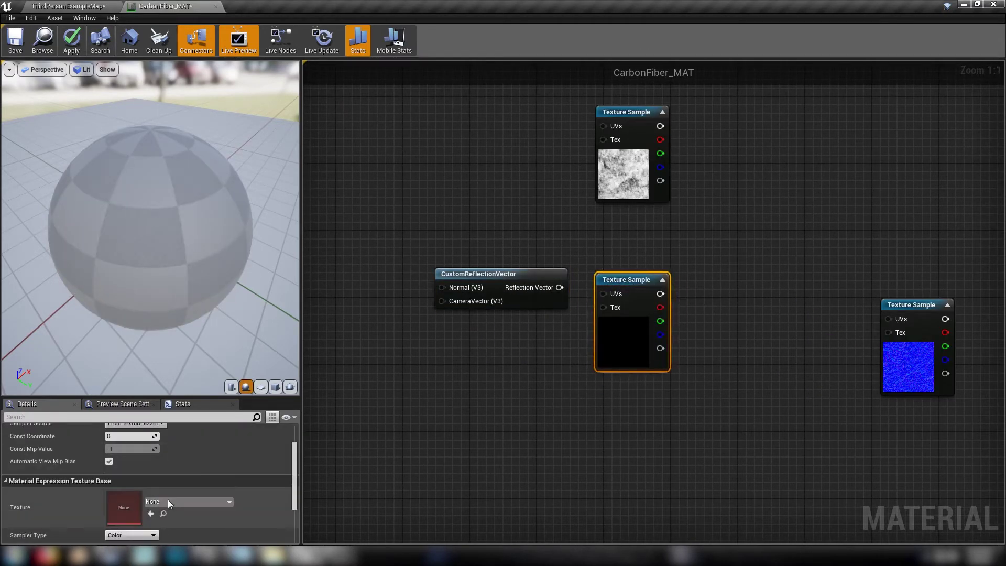
{"action": "left_click", "coordinate": [167, 499]}
{"action": "type", "text": "hdr"}
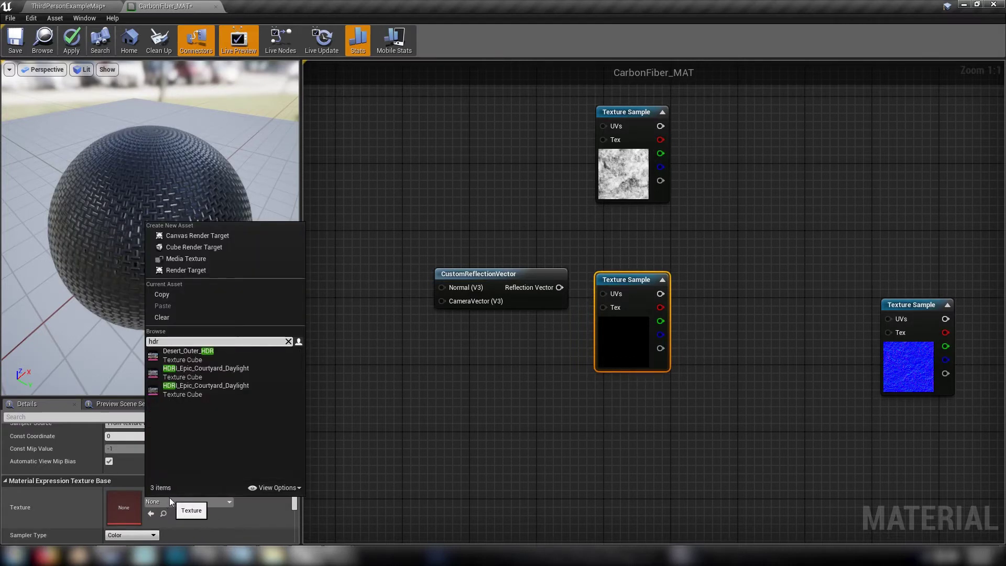
{"action": "left_click", "coordinate": [212, 368]}
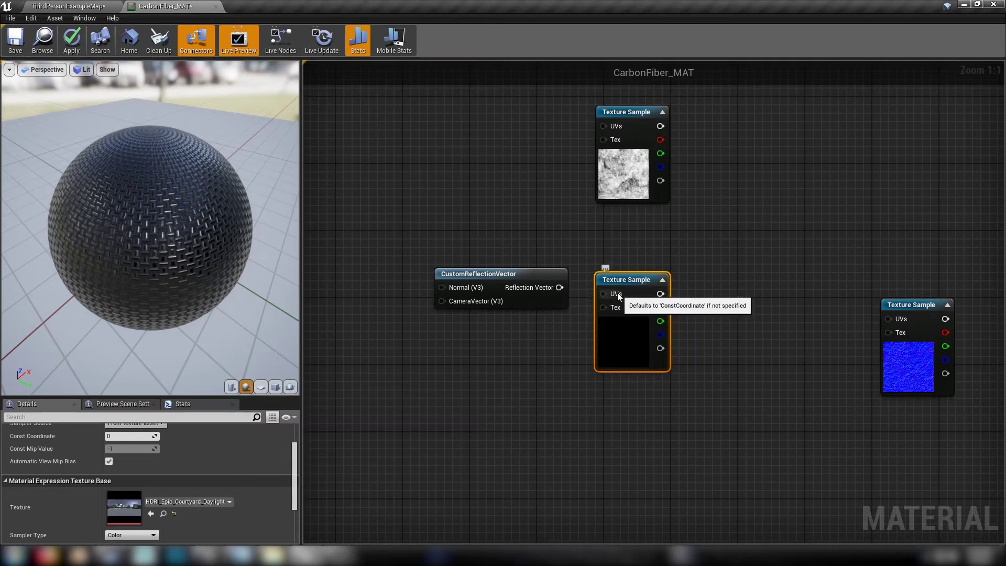
Connect Reflection Vector to the HDRI sample's UVs and feed the sample's color output into a new Desaturation node
{"action": "mouse_move", "coordinate": [623, 283]}
{"action": "left_mouse_down"}
{"action": "mouse_move", "coordinate": [641, 277]}
{"action": "mouse_move", "coordinate": [619, 286]}
{"action": "mouse_move", "coordinate": [623, 275]}
{"action": "left_mouse_up"}
{"action": "right_click_drag", "start_coordinate": [723, 305], "coordinate": [669, 304]}
{"action": "left_click_drag", "start_coordinate": [587, 274], "coordinate": [670, 263]}
{"action": "type", "text": "desat"}
{"action": "key", "text": "Return"}
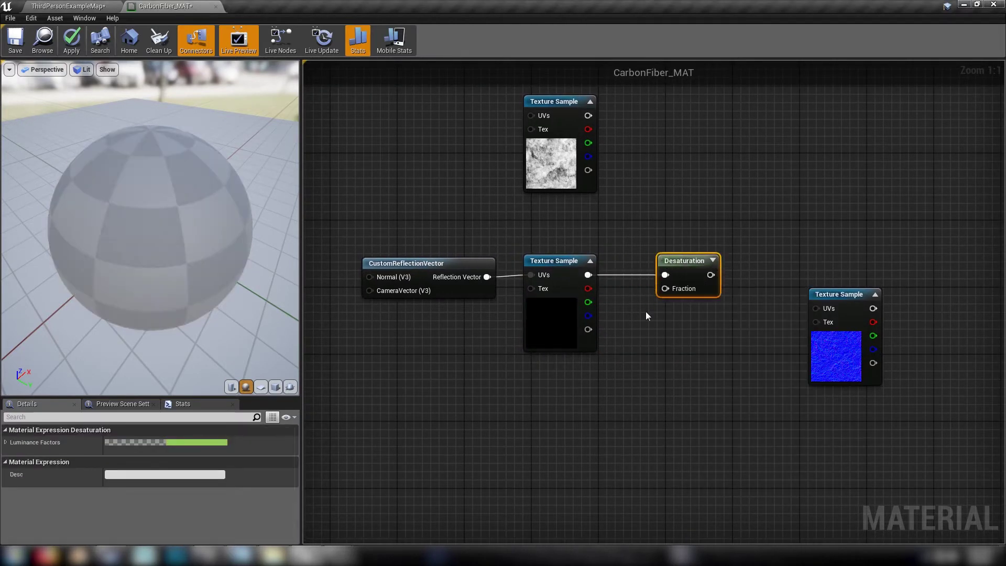
Add a Constant node with value 0.1 and connect it to the Desaturation node's Fraction input
{"action": "left_click", "coordinate": [624, 308]}
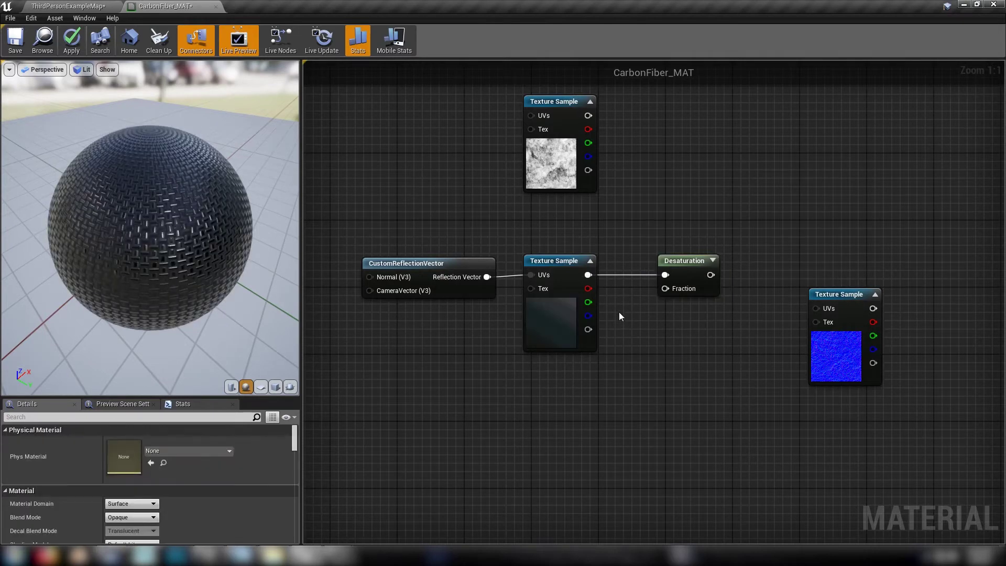
{"action": "left_click", "coordinate": [619, 316]}
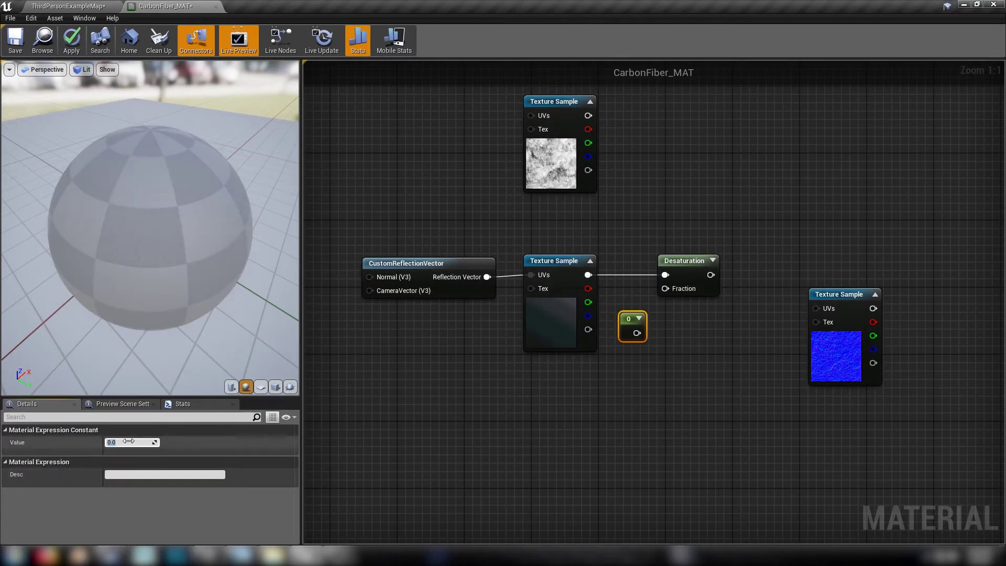
{"action": "type", "text": "0.1"}
{"action": "key", "text": "Return"}
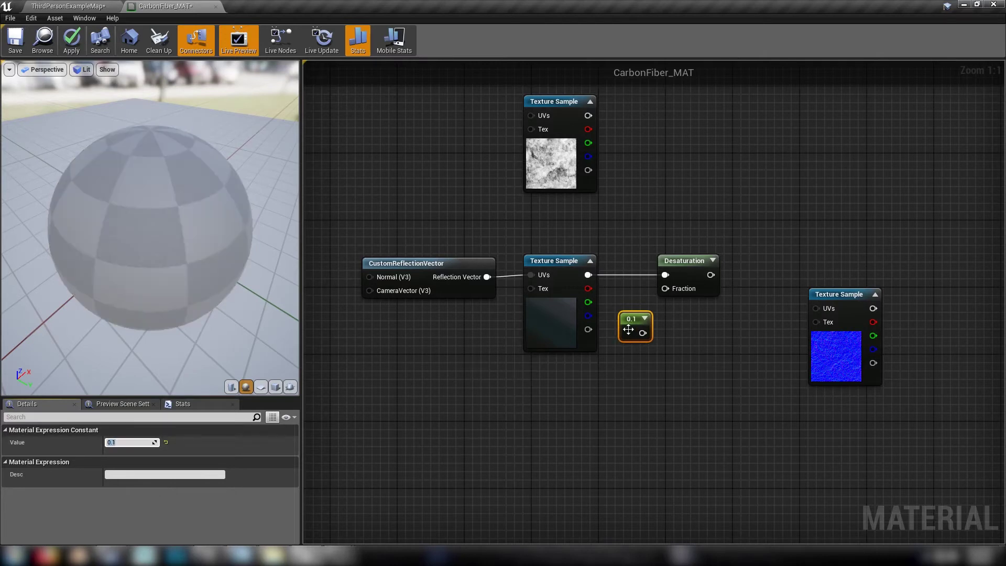
{"action": "left_click_drag", "start_coordinate": [642, 333], "coordinate": [661, 306]}
Move the normal-map Texture Sample lower and add a scalar parameter named Reflection Amount after the Desaturation node
{"action": "right_click", "coordinate": [722, 353]}
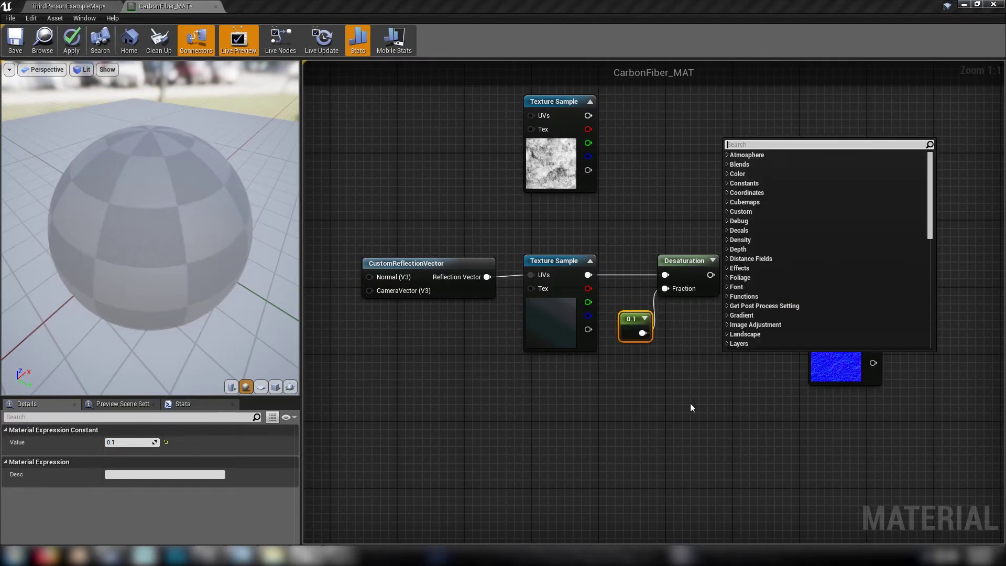
{"action": "left_click", "coordinate": [691, 405]}
{"action": "right_click_drag", "start_coordinate": [717, 393], "coordinate": [607, 428]}
{"action": "left_click_drag", "start_coordinate": [746, 327], "coordinate": [689, 429]}
{"action": "left_click", "coordinate": [685, 321]}
{"action": "left_click", "coordinate": [667, 339]}
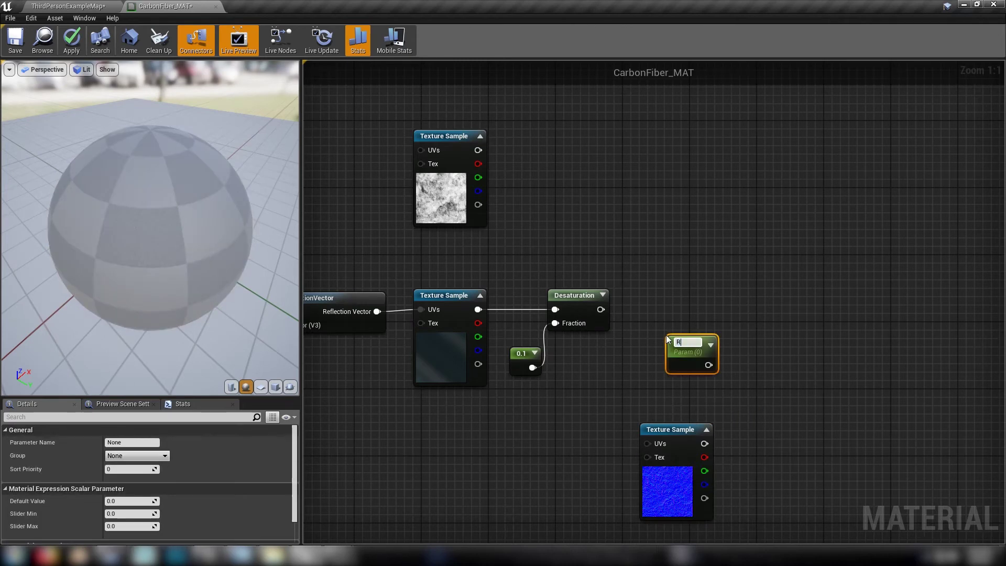
{"action": "type", "text": "Reflection Amount"}
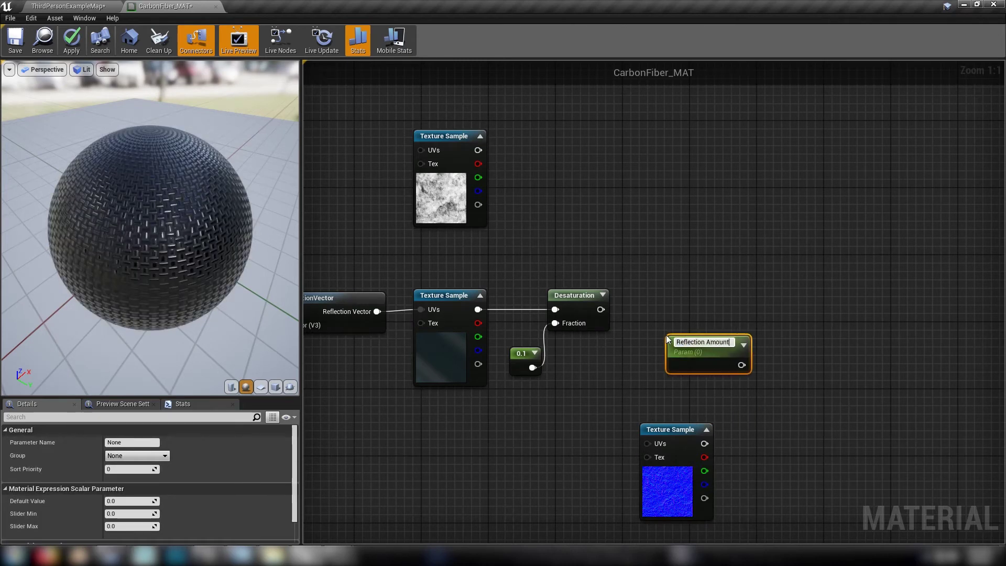
{"action": "key", "text": "Return"}
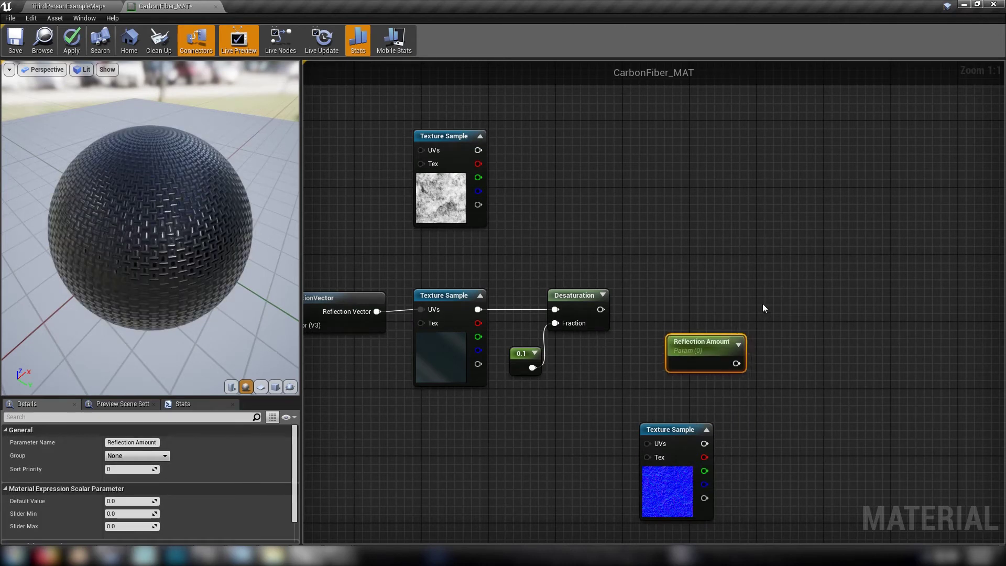
Set Reflection Amount's default value to 0.5 and multiply the Desaturation output by it in a new Multiply node
{"action": "left_click", "coordinate": [790, 308]}
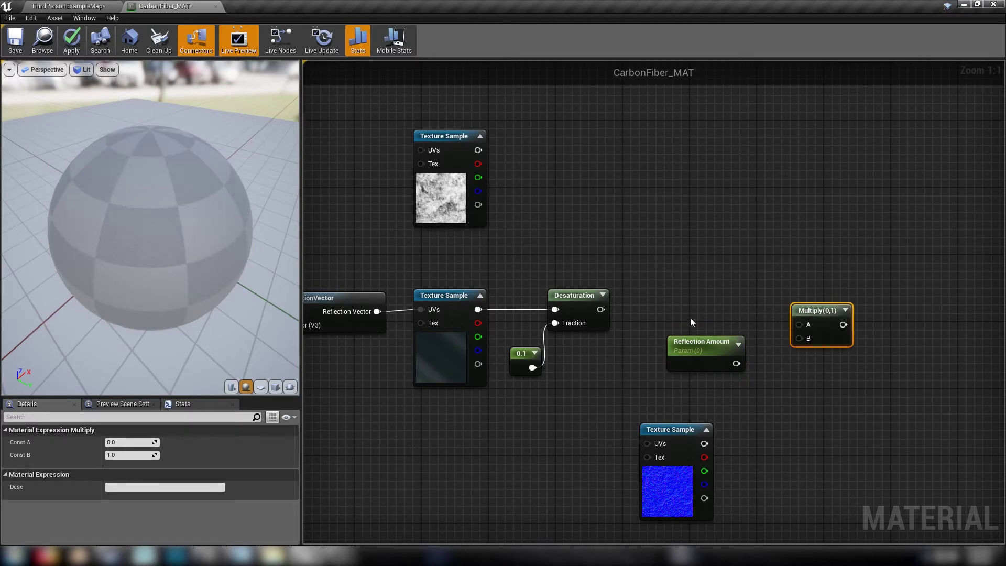
{"action": "left_click_drag", "start_coordinate": [712, 375], "coordinate": [711, 375]}
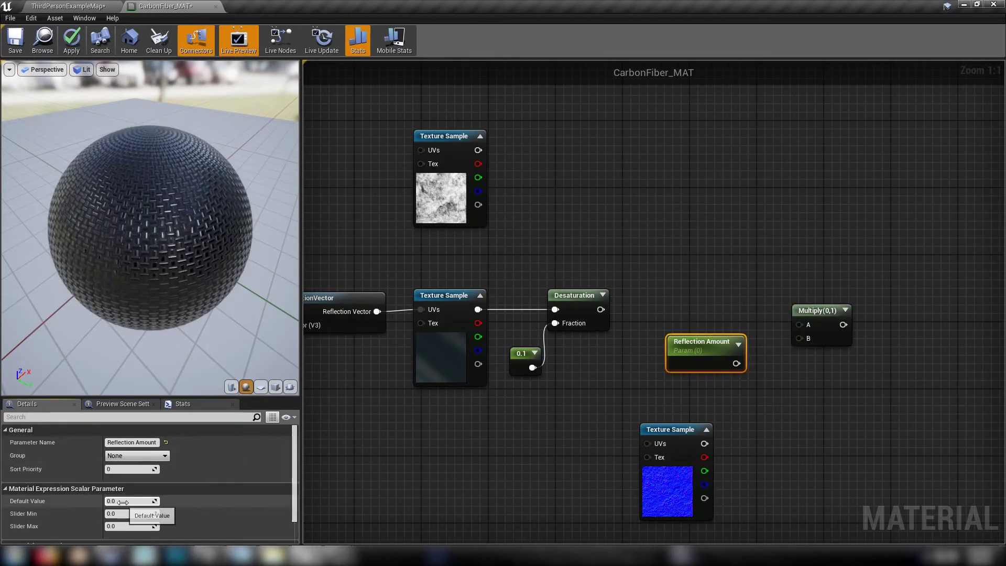
{"action": "left_click", "coordinate": [125, 501]}
{"action": "type", "text": "0.5"}
{"action": "key", "text": "Return"}
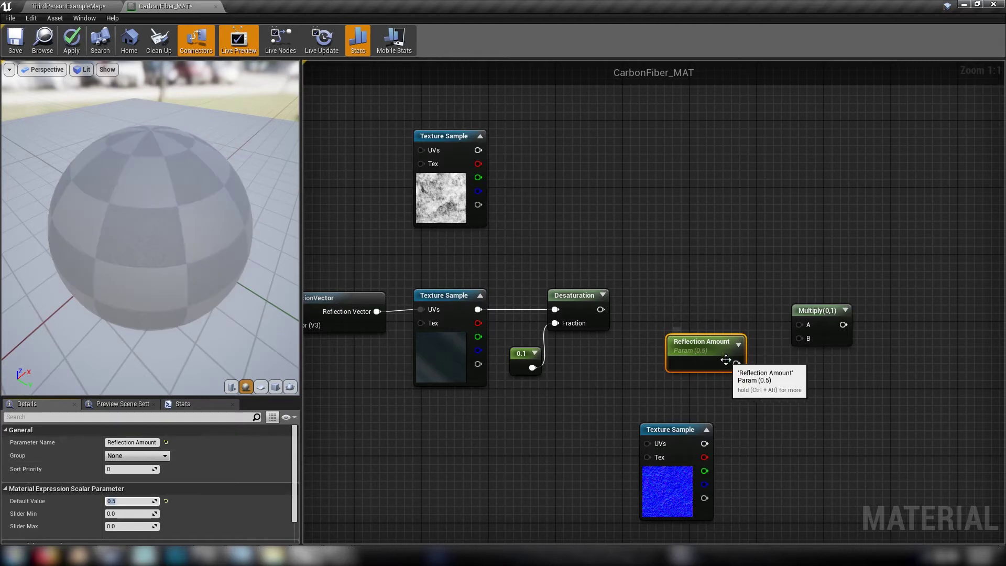
{"action": "left_click_drag", "start_coordinate": [736, 363], "coordinate": [789, 346]}
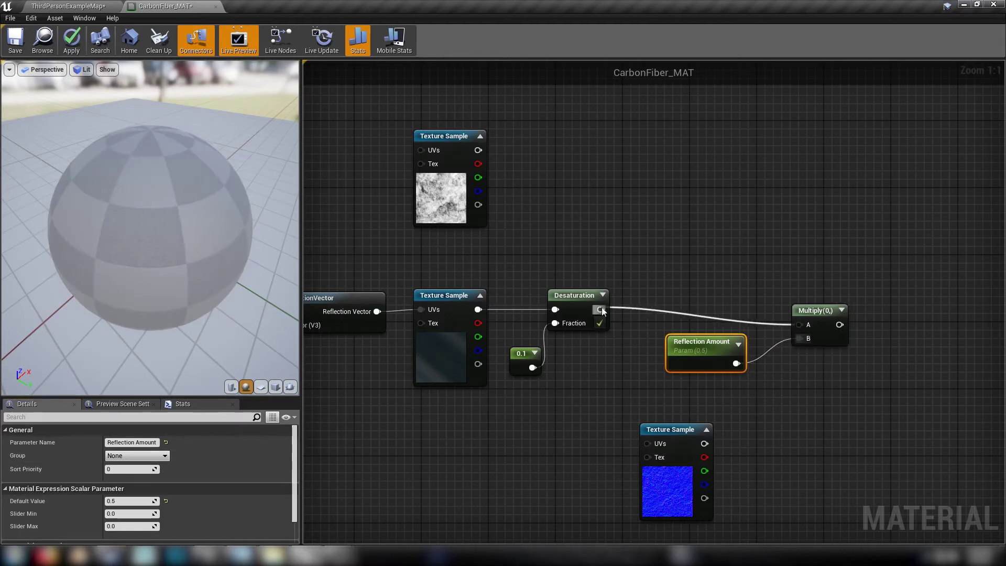
{"action": "left_click_drag", "start_coordinate": [811, 310], "coordinate": [692, 295]}
{"action": "left_click_drag", "start_coordinate": [695, 355], "coordinate": [586, 375]}
Move the MakeMaterialAttributes node closer and connect the reflection Multiply output to its EmissiveColor input
{"action": "left_click", "coordinate": [836, 382]}
{"action": "right_click_drag", "start_coordinate": [836, 383], "coordinate": [607, 407]}
{"action": "left_click_drag", "start_coordinate": [943, 122], "coordinate": [695, 275]}
{"action": "left_click_drag", "start_coordinate": [479, 333], "coordinate": [481, 337]}
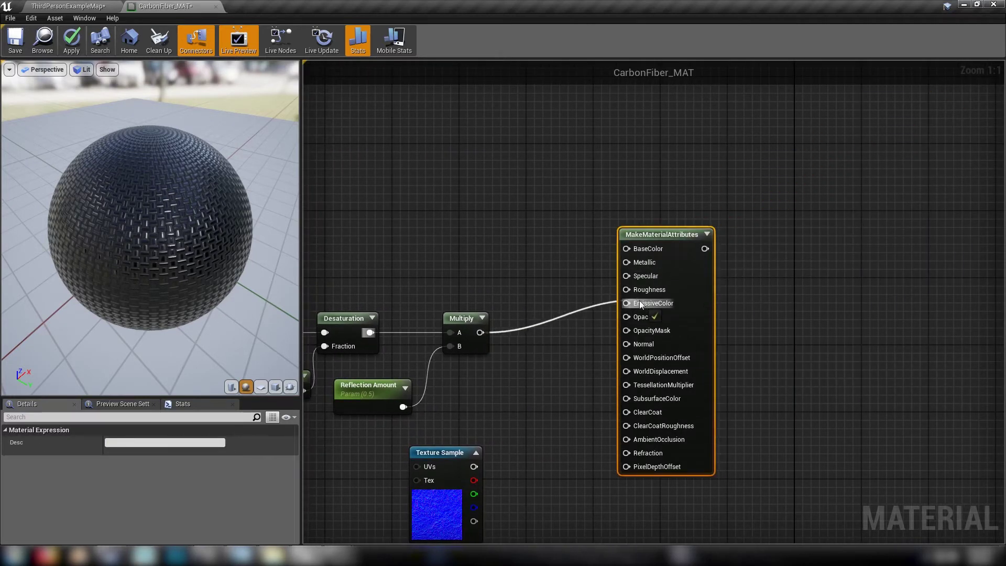
{"action": "left_click_drag", "start_coordinate": [640, 302], "coordinate": [639, 303]}
Invert the grunge mask Texture Sample's color output with a new 1-x node
{"action": "left_click", "coordinate": [368, 270]}
{"action": "right_click_drag", "start_coordinate": [368, 270], "coordinate": [693, 237]}
{"action": "right_click_drag", "start_coordinate": [563, 230], "coordinate": [644, 346]}
{"action": "left_click_drag", "start_coordinate": [640, 270], "coordinate": [659, 236]}
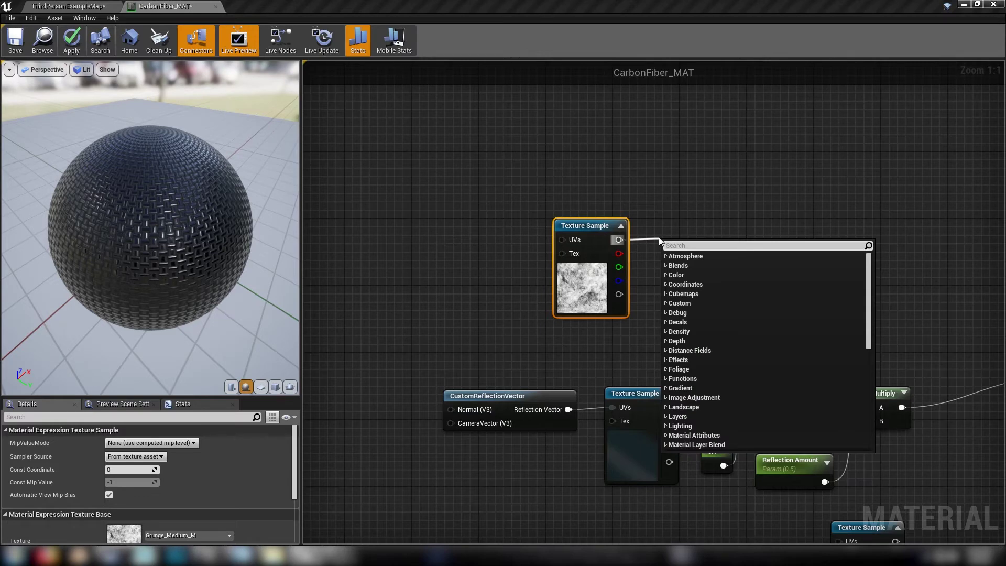
{"action": "type", "text": "-1"}
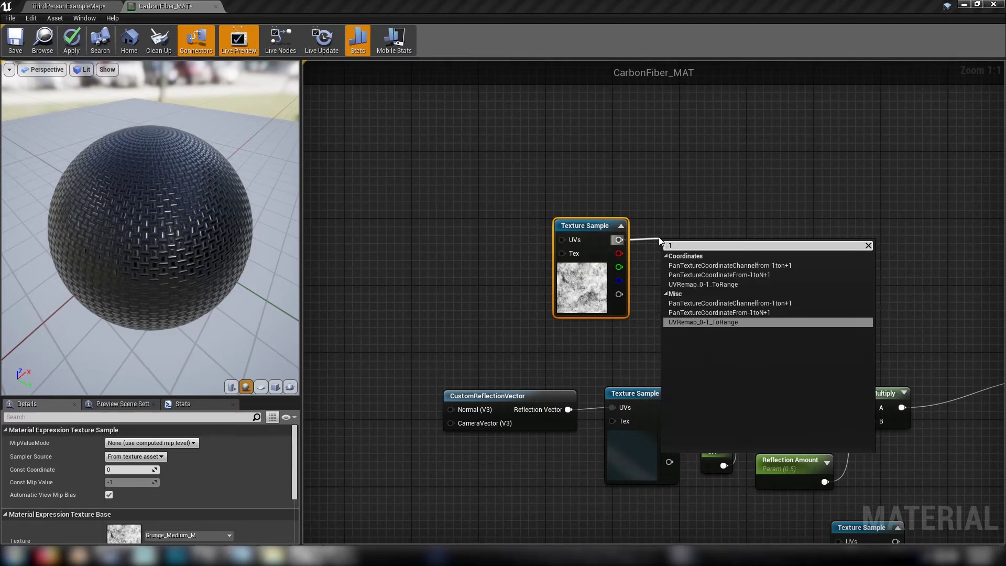
{"action": "key", "text": "BackSpace"}
{"action": "key", "text": "BackSpace"}
{"action": "type", "text": "1-x"}
{"action": "key", "text": "Return"}
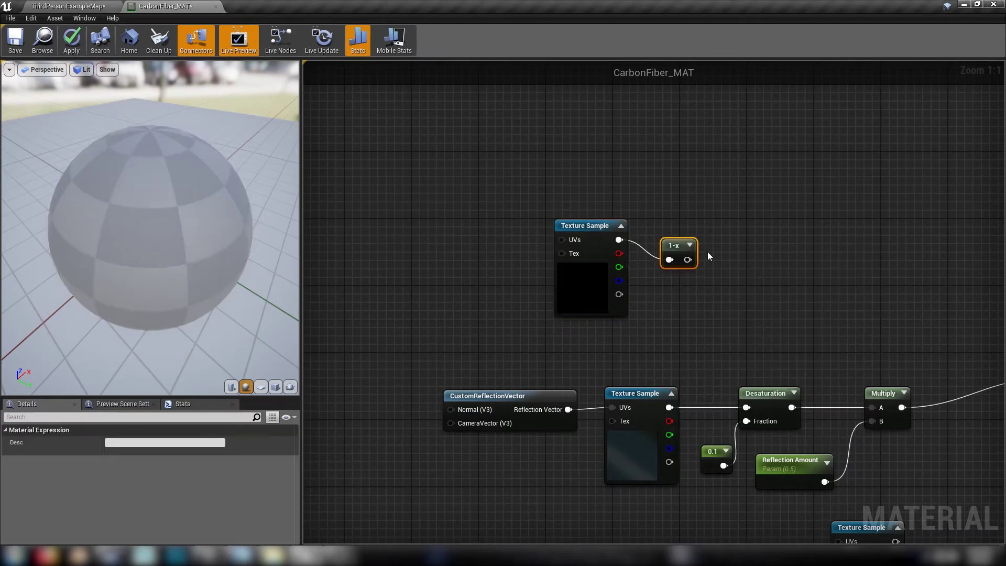
Feed the 1-x output into a new CheapContrast node
{"action": "left_click", "coordinate": [753, 263]}
{"action": "right_click_drag", "start_coordinate": [709, 255], "coordinate": [645, 252]}
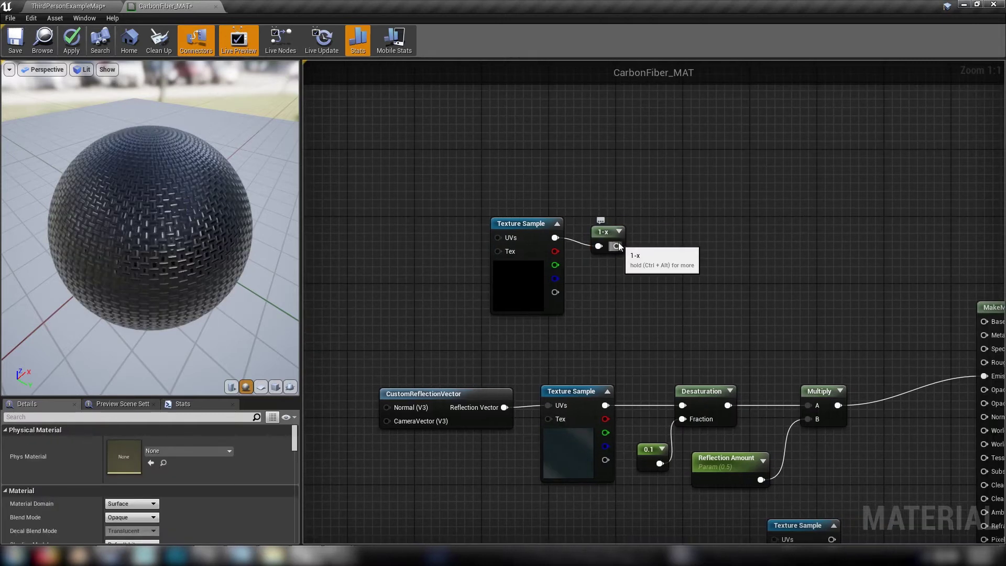
{"action": "left_click_drag", "start_coordinate": [616, 246], "coordinate": [681, 255]}
{"action": "type", "text": "cheap"}
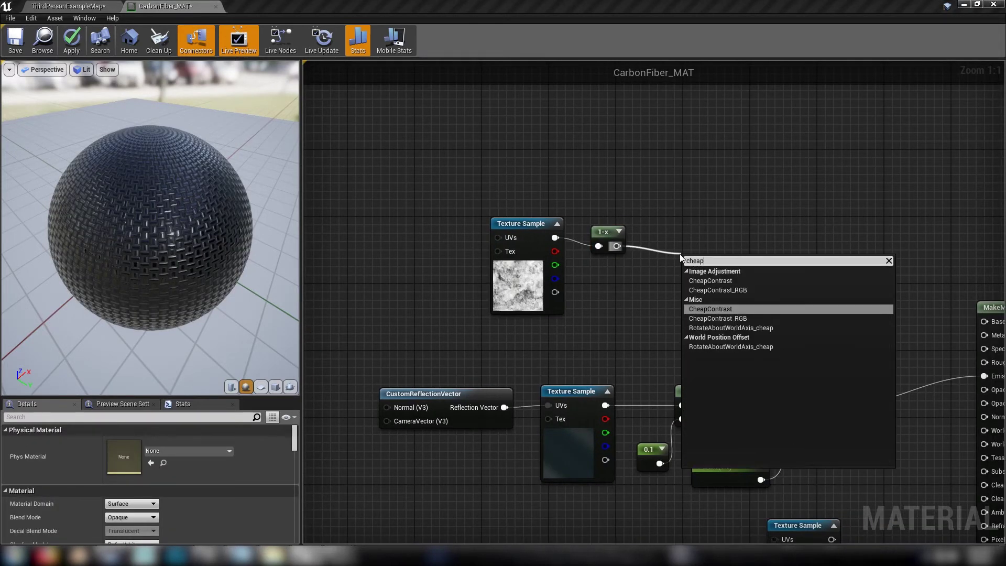
{"action": "key", "text": "Return"}
{"action": "left_click_drag", "start_coordinate": [705, 268], "coordinate": [685, 250]}
Preview the CheapContrast node on the sphere, examine the grunge pattern from another angle, and stop previewing it
{"action": "right_click", "coordinate": [692, 244]}
{"action": "left_click", "coordinate": [711, 250]}
{"action": "right_click", "coordinate": [701, 254]}
{"action": "left_click", "coordinate": [720, 274]}
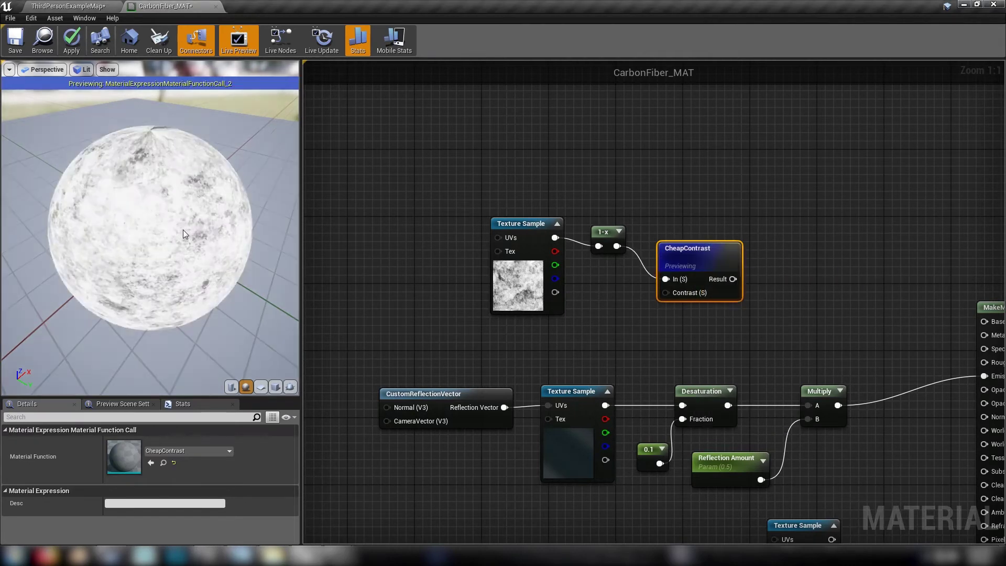
{"action": "left_click_drag", "start_coordinate": [150, 227], "coordinate": [346, 205]}
{"action": "right_click", "coordinate": [702, 252]}
{"action": "left_click", "coordinate": [681, 256]}
{"action": "right_click", "coordinate": [686, 256]}
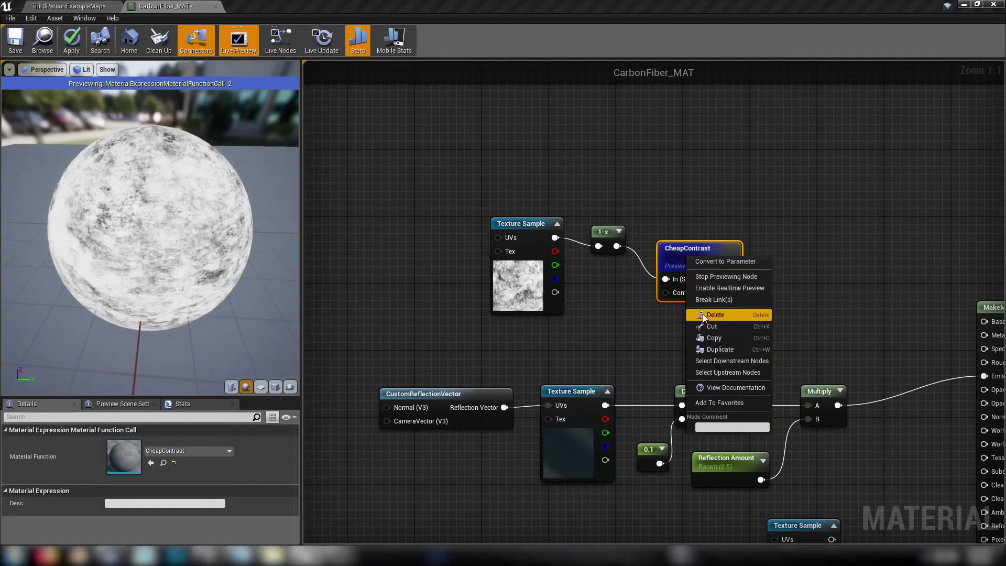
{"action": "left_click", "coordinate": [709, 278]}
Copy the weave's UV tiling nodes (TexCoord, UV Tile X and Y, Append, Multiply) and paste them beside the grunge Texture Sample
{"action": "left_click", "coordinate": [566, 152]}
{"action": "scroll", "coordinate": [566, 151], "scroll_direction": "down", "scroll_amount": 4}
{"action": "right_click_drag", "start_coordinate": [566, 151], "coordinate": [555, 486]}
{"action": "scroll", "coordinate": [573, 325], "scroll_direction": "up", "scroll_amount": 4}
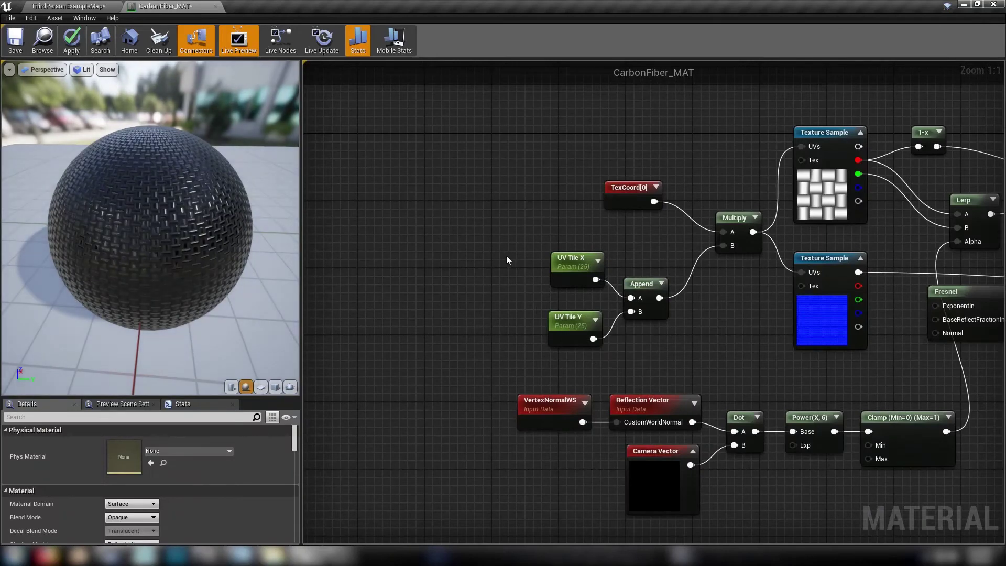
{"action": "left_click_drag", "start_coordinate": [673, 344], "coordinate": [672, 345]}
{"action": "left_click_drag", "start_coordinate": [494, 197], "coordinate": [751, 340]}
{"action": "right_click_drag", "start_coordinate": [711, 438], "coordinate": [685, 225]}
{"action": "right_click_drag", "start_coordinate": [597, 485], "coordinate": [696, 275]}
{"action": "key", "text": "ctrl+v"}
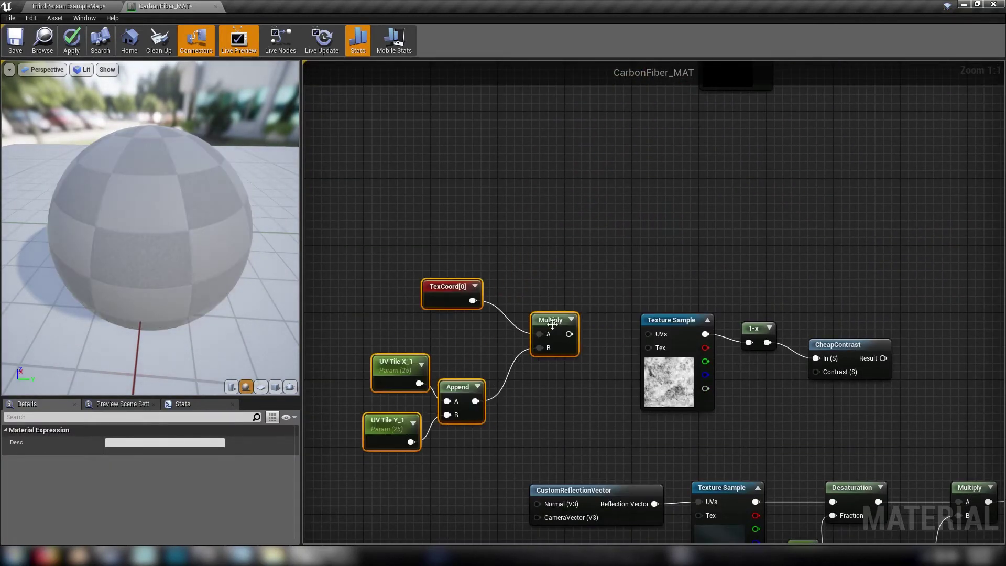
Rename the two copied tiling parameters as Grunge UV X and Grunge UV Y
{"action": "left_click", "coordinate": [440, 340]}
{"action": "right_click_drag", "start_coordinate": [440, 341], "coordinate": [517, 299]}
{"action": "double_click", "coordinate": [471, 320]}
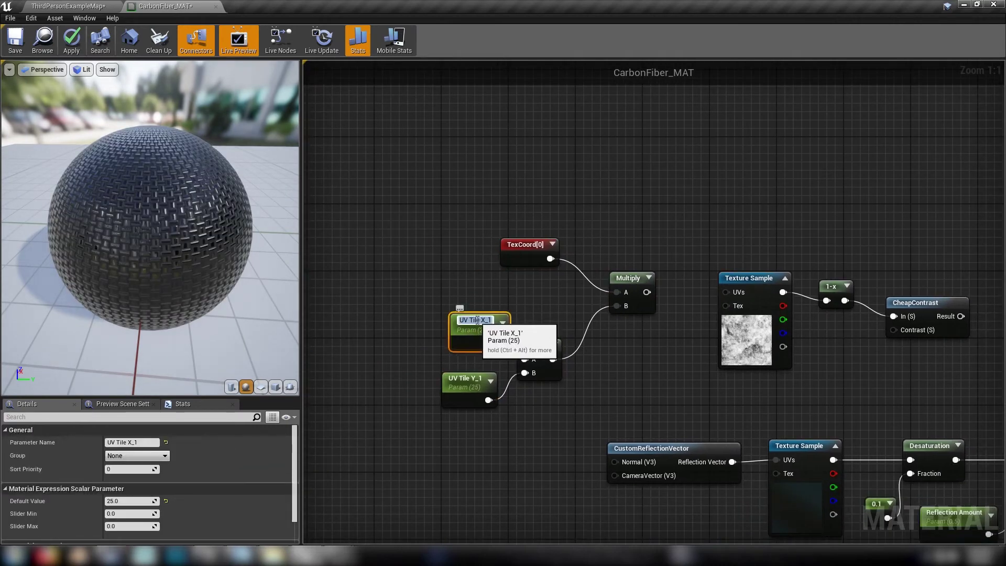
{"action": "type", "text": "Grunge"}
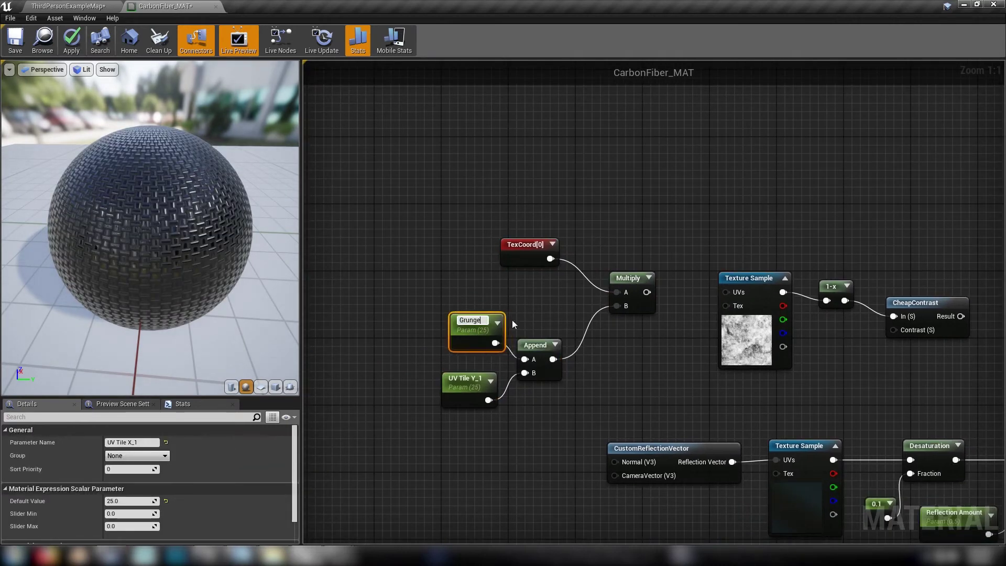
{"action": "type", "text": " UV X"}
{"action": "left_click", "coordinate": [471, 378]}
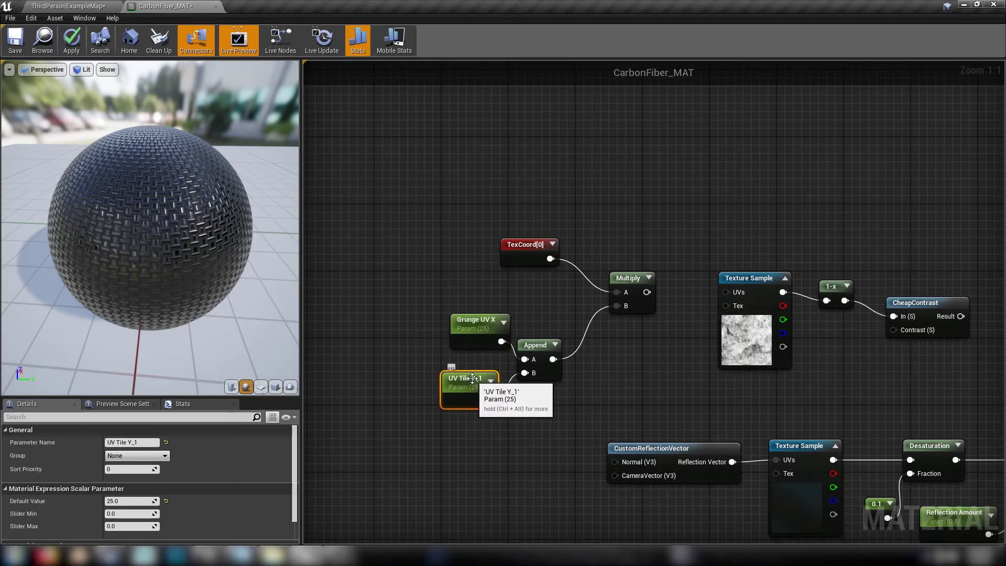
{"action": "key", "text": "BackSpace"}
{"action": "type", "text": "Y"}
{"action": "key", "text": "Return"}
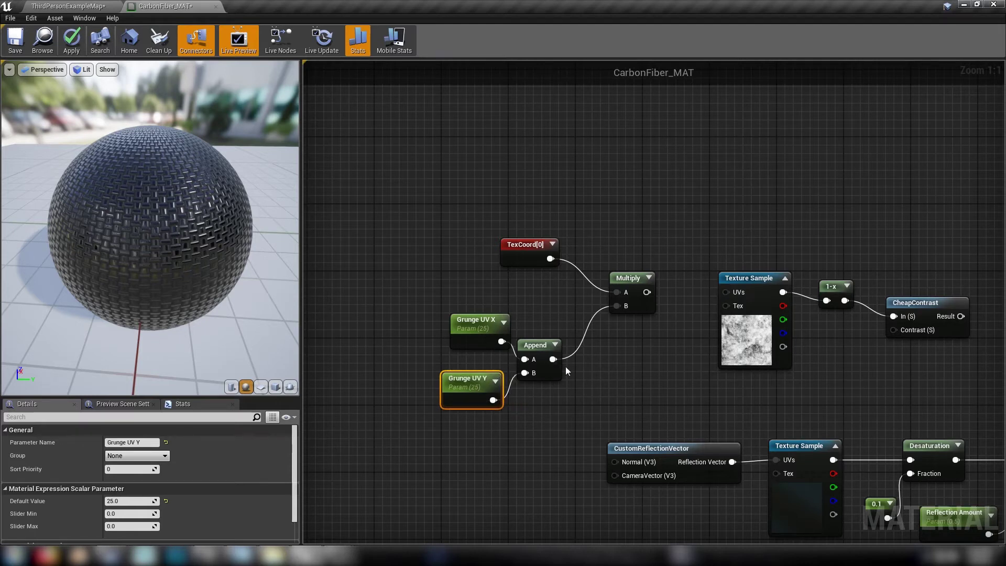
Connect the copied tiling Multiply to the grunge Texture Sample's UVs and align CheapContrast with the 1-x node
{"action": "left_click_drag", "start_coordinate": [646, 291], "coordinate": [725, 291]}
{"action": "right_click_drag", "start_coordinate": [725, 375], "coordinate": [495, 362]}
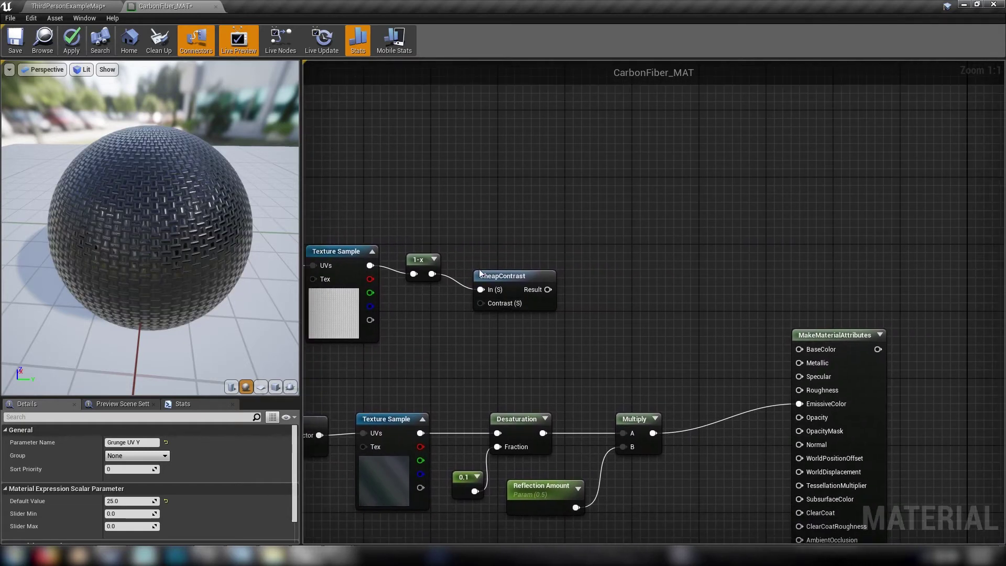
{"action": "mouse_move", "coordinate": [498, 273]}
{"action": "left_mouse_down"}
{"action": "mouse_move", "coordinate": [470, 256]}
{"action": "mouse_move", "coordinate": [489, 256]}
{"action": "left_mouse_up"}
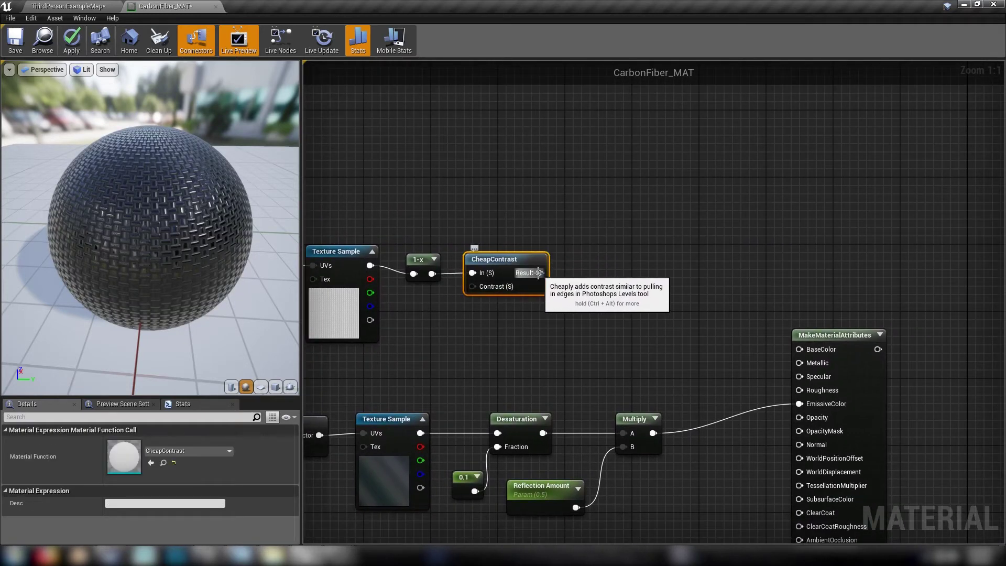
Multiply the CheapContrast result by a new scalar parameter named Grunge Amount and connect it to MakeMaterialAttributes' Roughness
{"action": "left_click", "coordinate": [621, 289]}
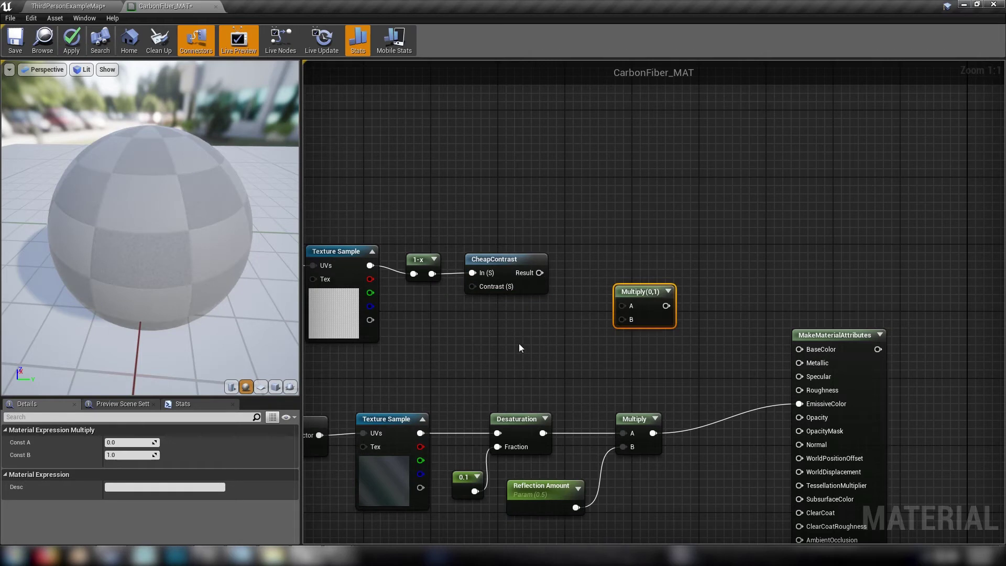
{"action": "left_click", "coordinate": [521, 342]}
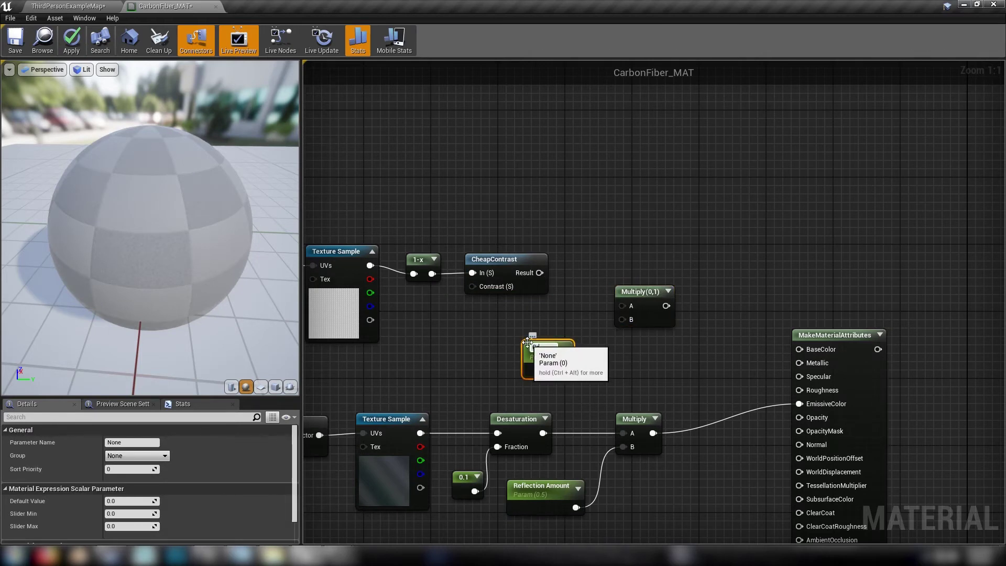
{"action": "type", "text": "Grunge A"}
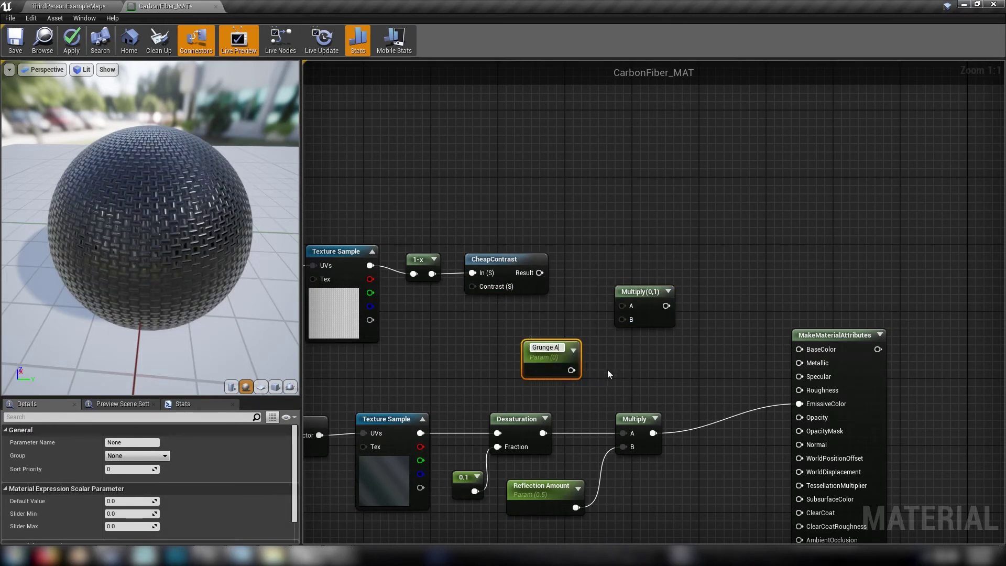
{"action": "type", "text": "mount"}
{"action": "key", "text": "Return"}
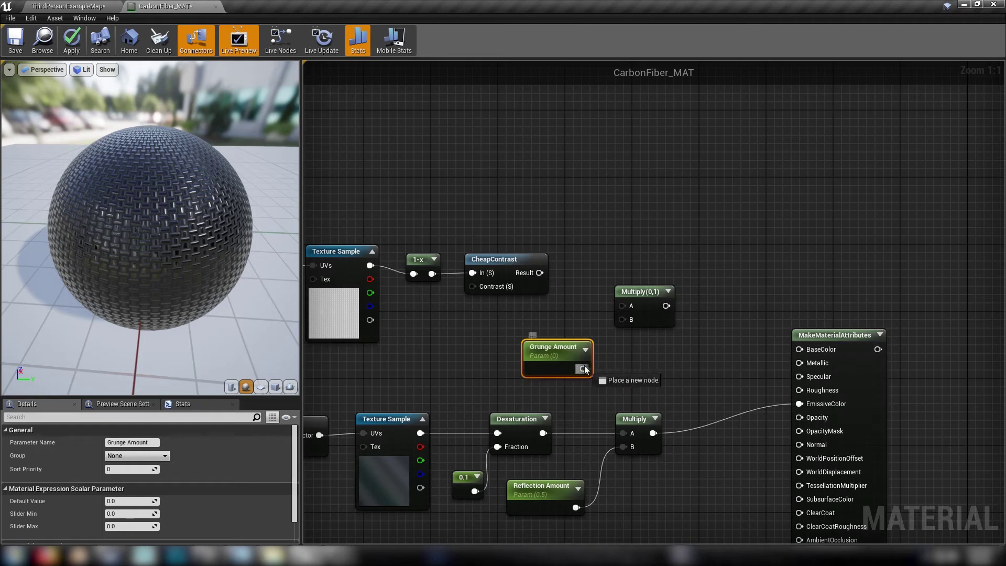
{"action": "left_click_drag", "start_coordinate": [626, 319], "coordinate": [539, 273]}
{"action": "left_click_drag", "start_coordinate": [651, 305], "coordinate": [807, 389]}
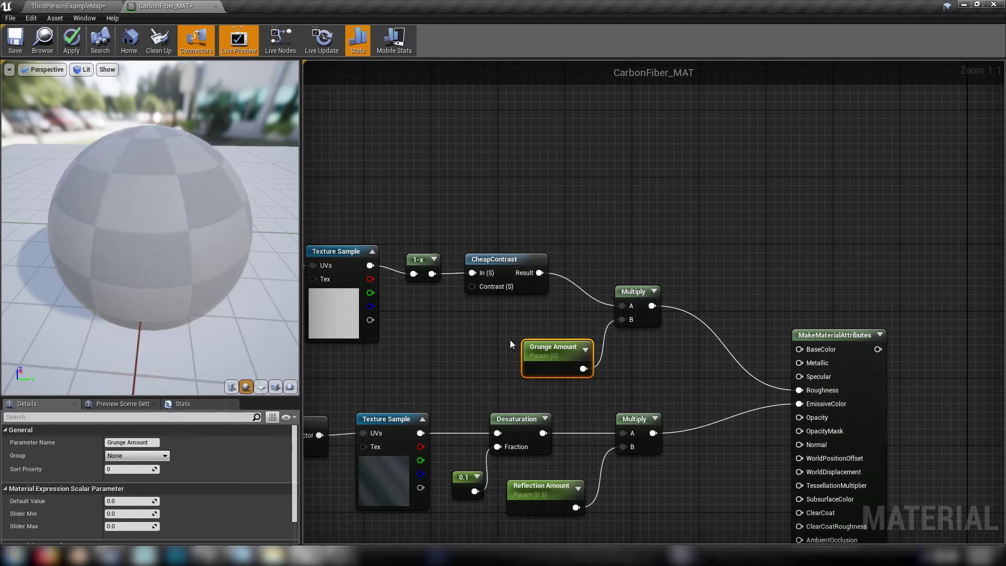
Set the Grunge Amount parameter's default value to 1
{"action": "left_click", "coordinate": [131, 500]}
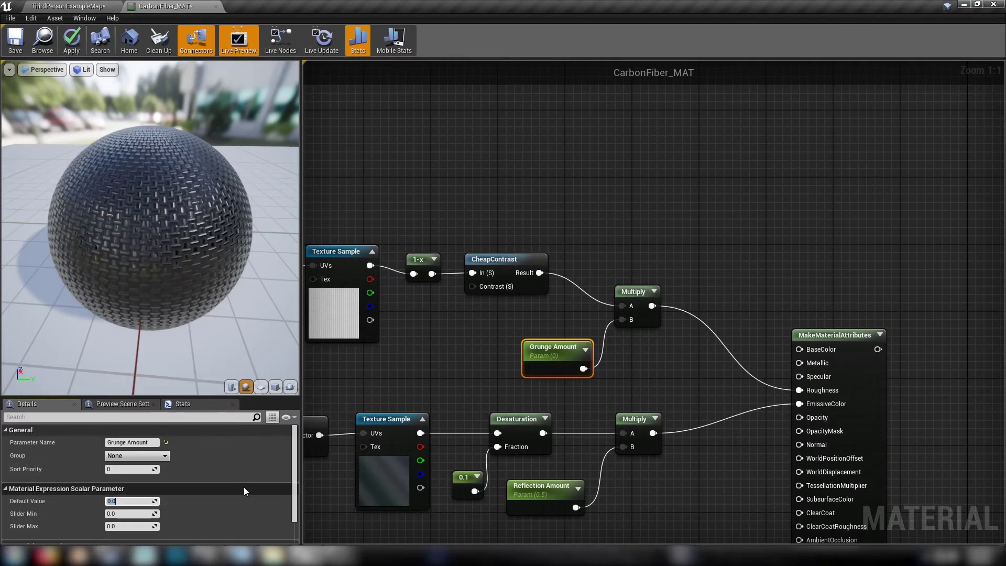
{"action": "type", "text": "1"}
{"action": "key", "text": "Return"}
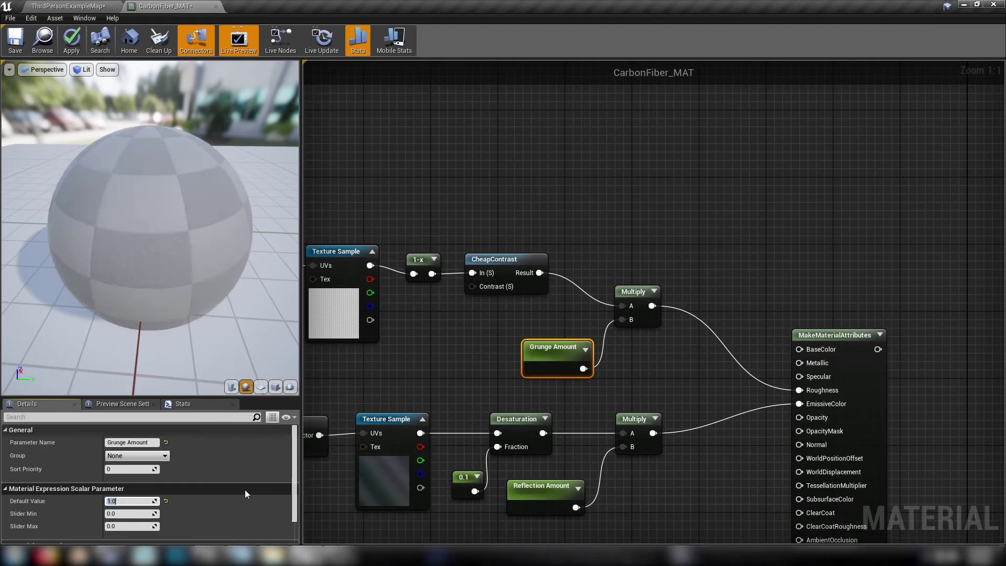
Preview the MakeMaterialAttributes node in an enlarged viewport and examine the coat's grunge and reflections up close
{"action": "left_click", "coordinate": [453, 375]}
{"action": "right_click_drag", "start_coordinate": [452, 375], "coordinate": [562, 270]}
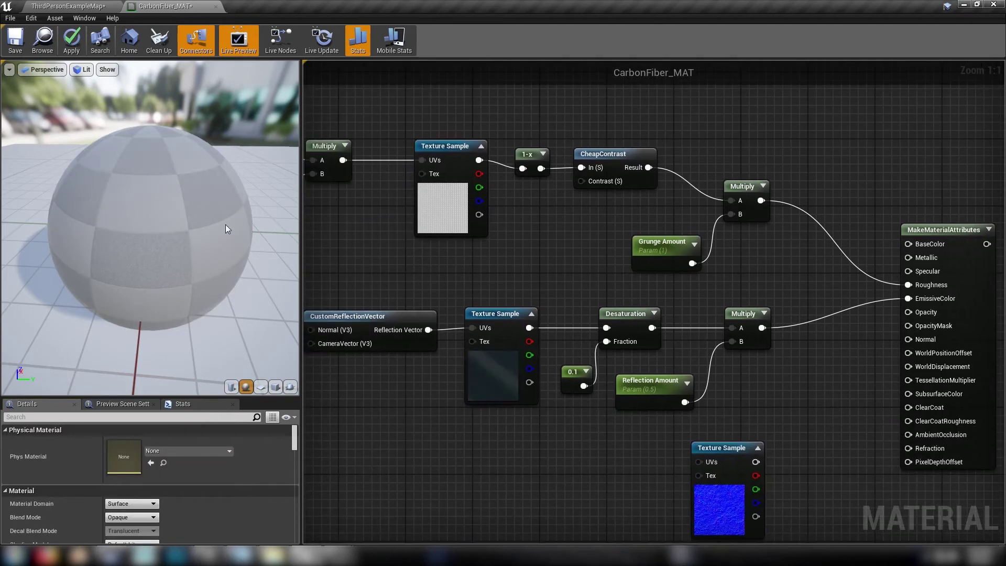
{"action": "left_click", "coordinate": [923, 225]}
{"action": "right_click", "coordinate": [921, 231]}
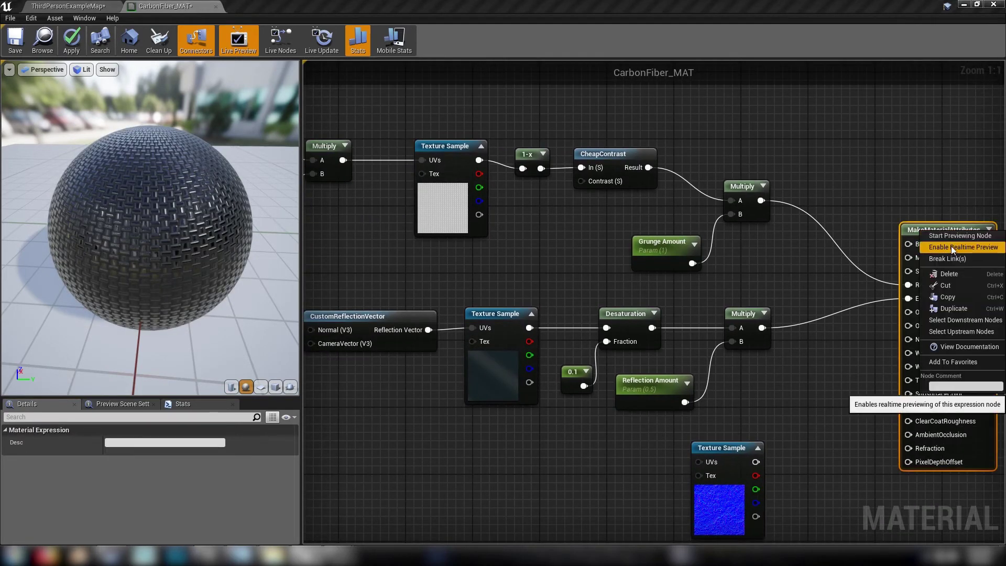
{"action": "left_click", "coordinate": [953, 237]}
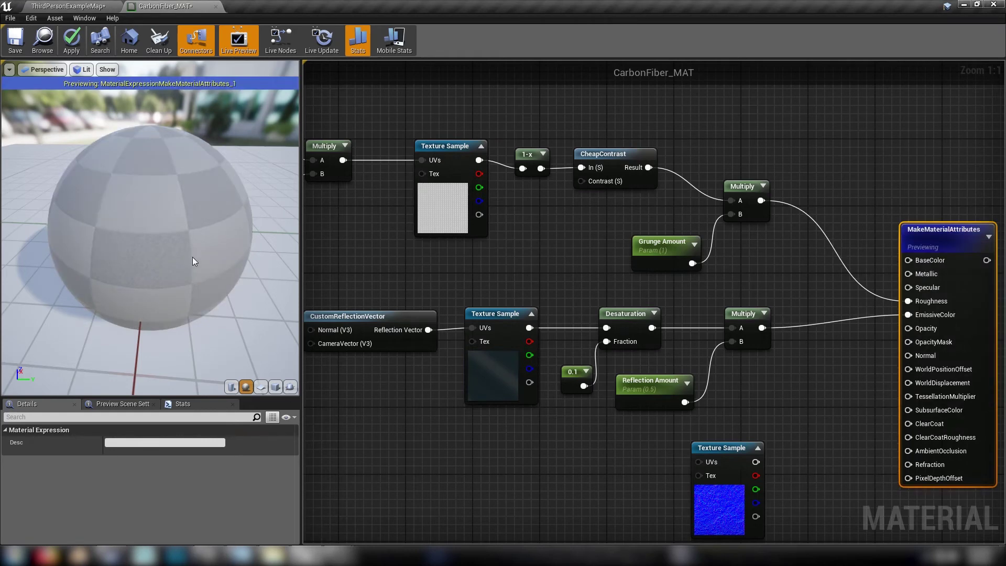
{"action": "left_click_drag", "start_coordinate": [243, 241], "coordinate": [157, 183]}
{"action": "left_click_drag", "start_coordinate": [298, 243], "coordinate": [558, 278]}
{"action": "left_click_drag", "start_coordinate": [367, 236], "coordinate": [346, 293]}
{"action": "right_click_drag", "start_coordinate": [429, 194], "coordinate": [429, 226]}
Set the default value of both Grunge UV X and Grunge UV Y to 10 and inspect the grunge on the preview sphere
{"action": "left_click", "coordinate": [607, 229]}
{"action": "right_click_drag", "start_coordinate": [608, 228], "coordinate": [864, 276]}
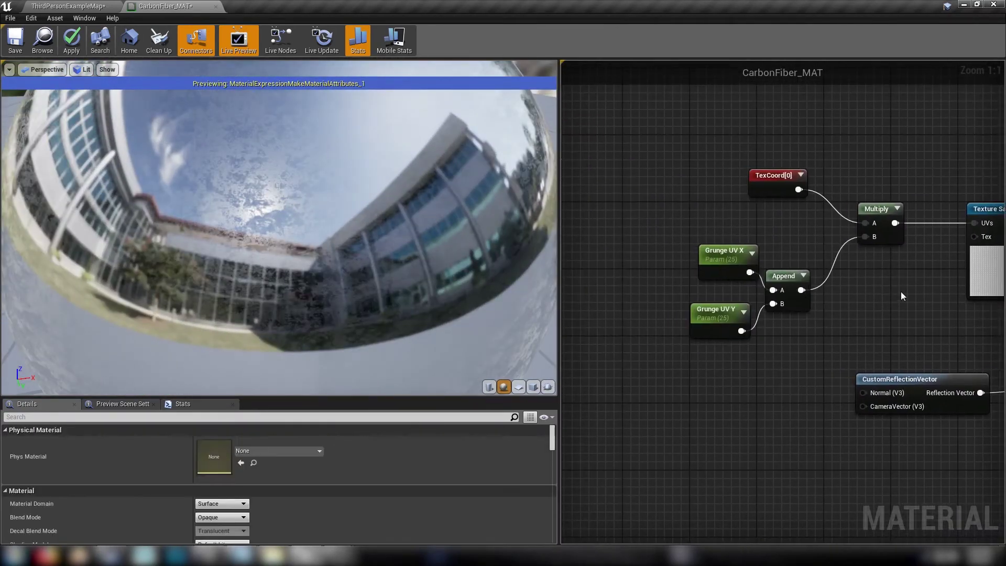
{"action": "left_click_drag", "start_coordinate": [656, 226], "coordinate": [709, 368]}
{"action": "left_click", "coordinate": [215, 501]}
{"action": "type", "text": "10"}
{"action": "key", "text": "Return"}
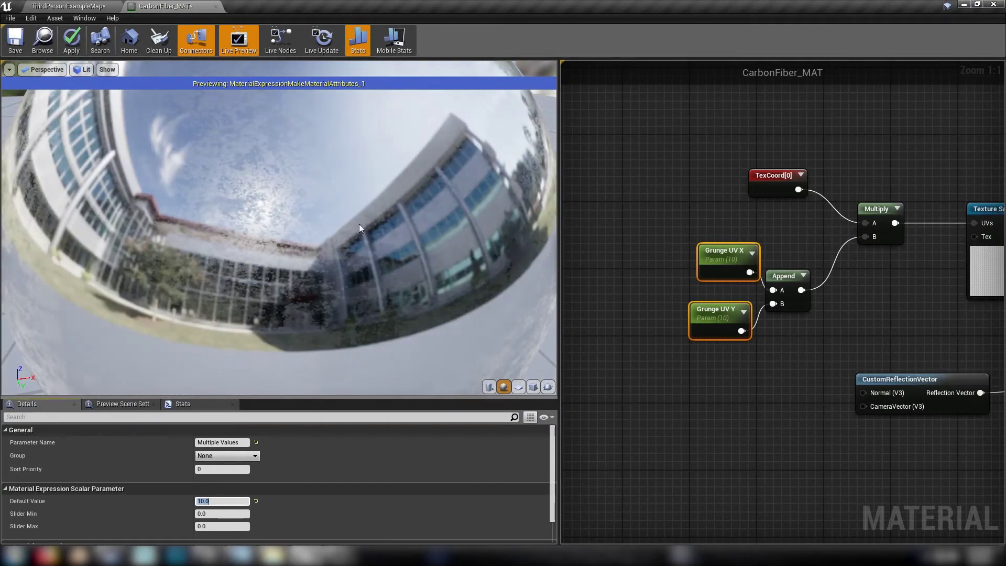
{"action": "left_click_drag", "start_coordinate": [348, 237], "coordinate": [348, 268]}
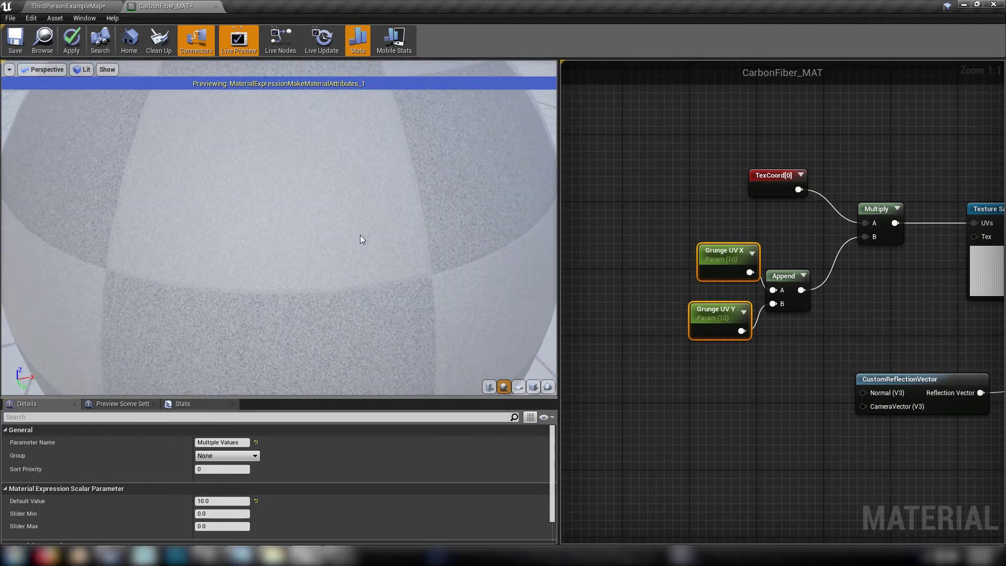
{"action": "left_click_drag", "start_coordinate": [404, 249], "coordinate": [425, 243]}
{"action": "left_click_drag", "start_coordinate": [319, 275], "coordinate": [315, 276]}
{"action": "scroll", "coordinate": [709, 407], "scroll_direction": "down", "scroll_amount": 1}
{"action": "scroll", "coordinate": [439, 309], "scroll_direction": "down", "scroll_amount": 5}
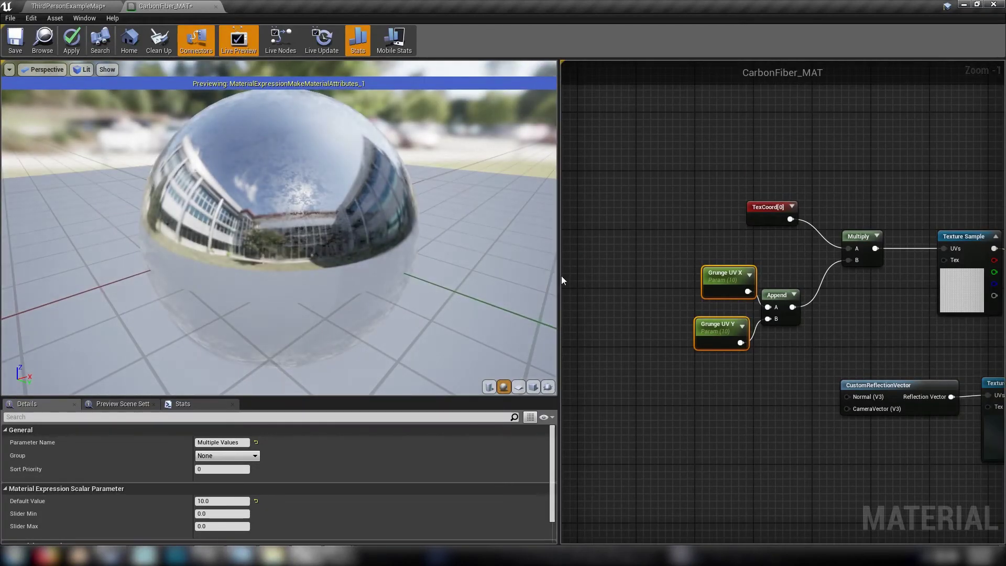
{"action": "left_click_drag", "start_coordinate": [558, 276], "coordinate": [330, 301]}
Connect the grunge tiling Multiply to the normal map Texture Sample's UVs and place that sample below the CustomReflectionVector node
{"action": "left_click", "coordinate": [590, 419]}
{"action": "right_click_drag", "start_coordinate": [591, 418], "coordinate": [358, 359]}
{"action": "right_click_drag", "start_coordinate": [847, 432], "coordinate": [687, 352]}
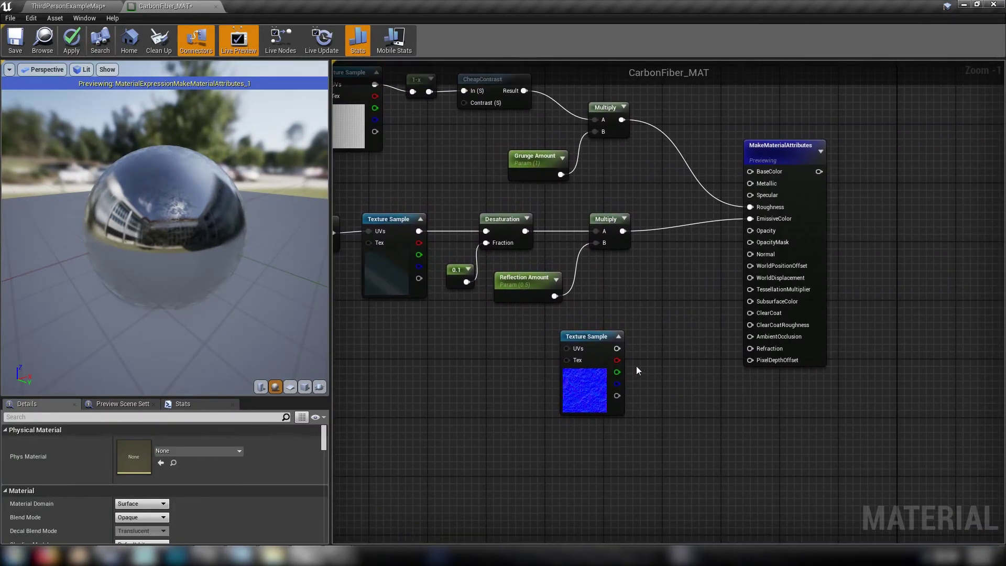
{"action": "left_click_drag", "start_coordinate": [589, 387], "coordinate": [559, 386]}
{"action": "left_click", "coordinate": [457, 389]}
{"action": "right_click_drag", "start_coordinate": [457, 389], "coordinate": [840, 470]}
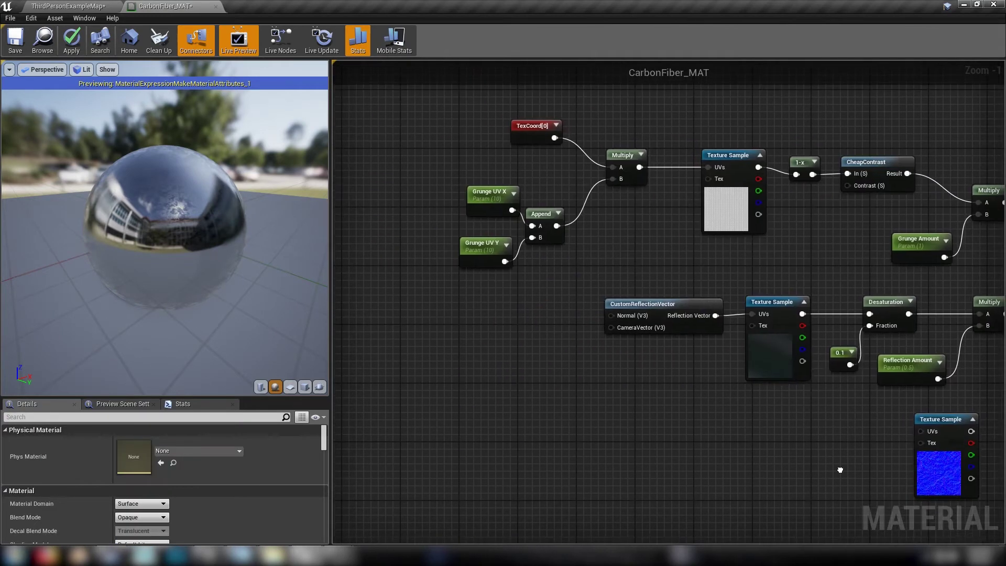
{"action": "left_click_drag", "start_coordinate": [639, 167], "coordinate": [922, 433]}
{"action": "right_click_drag", "start_coordinate": [922, 433], "coordinate": [736, 398]}
{"action": "left_click_drag", "start_coordinate": [736, 397], "coordinate": [482, 410]}
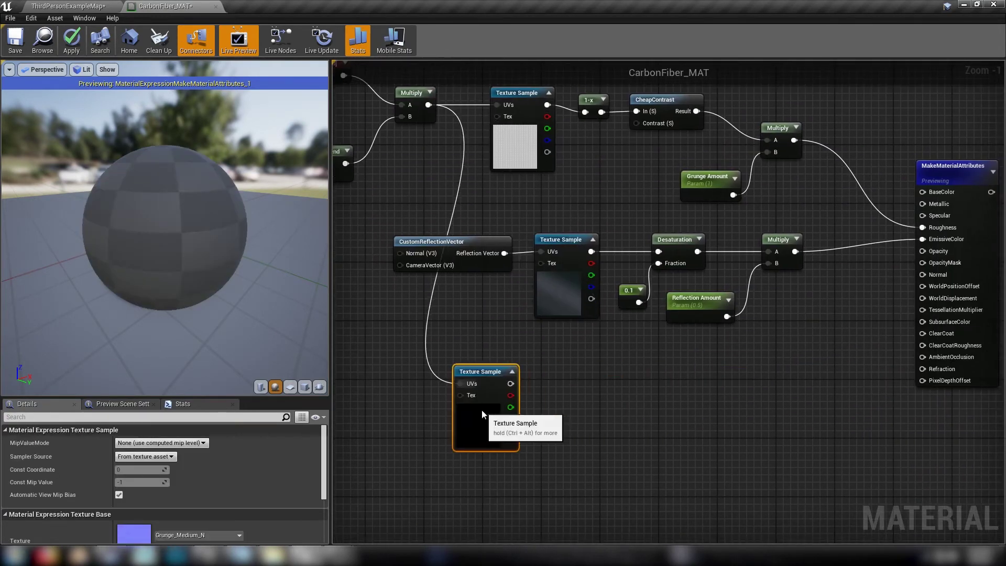
Add a Lerp node and an unnamed scalar parameter beside the grunge normal map Texture Sample
{"action": "left_click", "coordinate": [600, 451]}
{"action": "right_click_drag", "start_coordinate": [601, 451], "coordinate": [750, 395]}
{"action": "scroll", "coordinate": [760, 380], "scroll_direction": "up", "scroll_amount": 1}
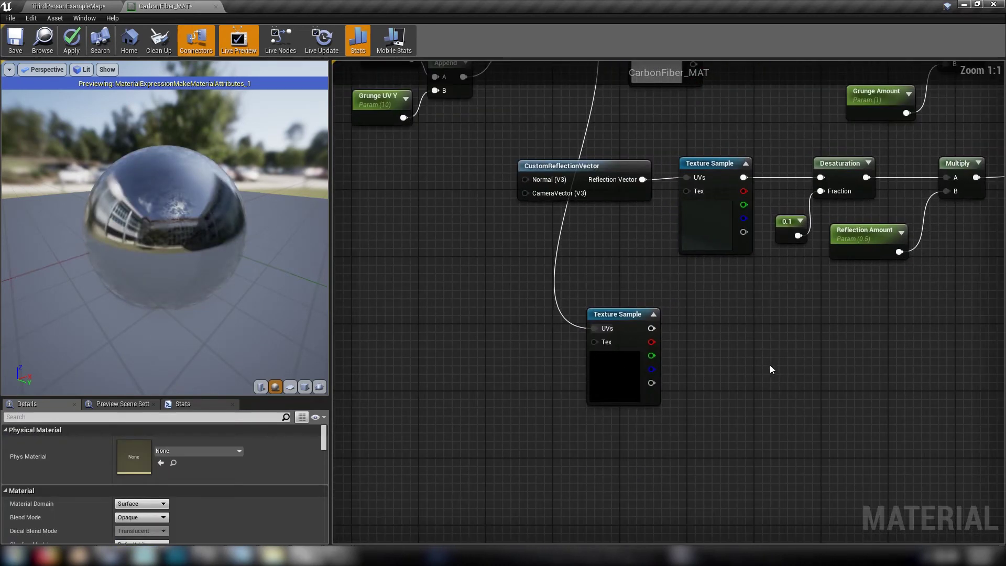
{"action": "key", "text": "m"}
{"action": "left_click", "coordinate": [725, 329]}
{"action": "left_click_drag", "start_coordinate": [741, 338], "coordinate": [806, 378]}
{"action": "left_click", "coordinate": [697, 399]}
{"action": "left_click", "coordinate": [697, 398]}
{"action": "key", "text": "Delete"}
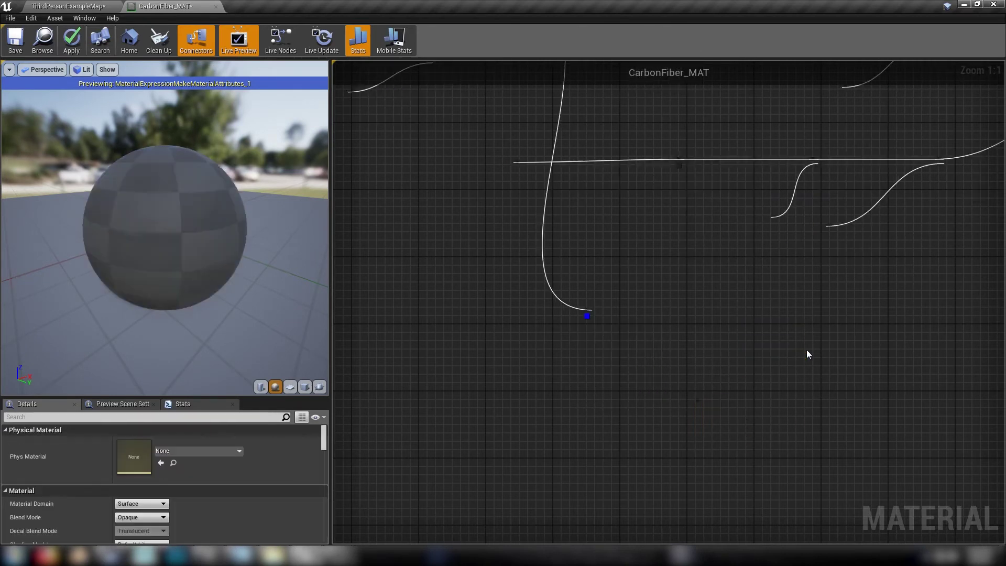
{"action": "left_click", "coordinate": [802, 328]}
{"action": "left_click", "coordinate": [735, 331]}
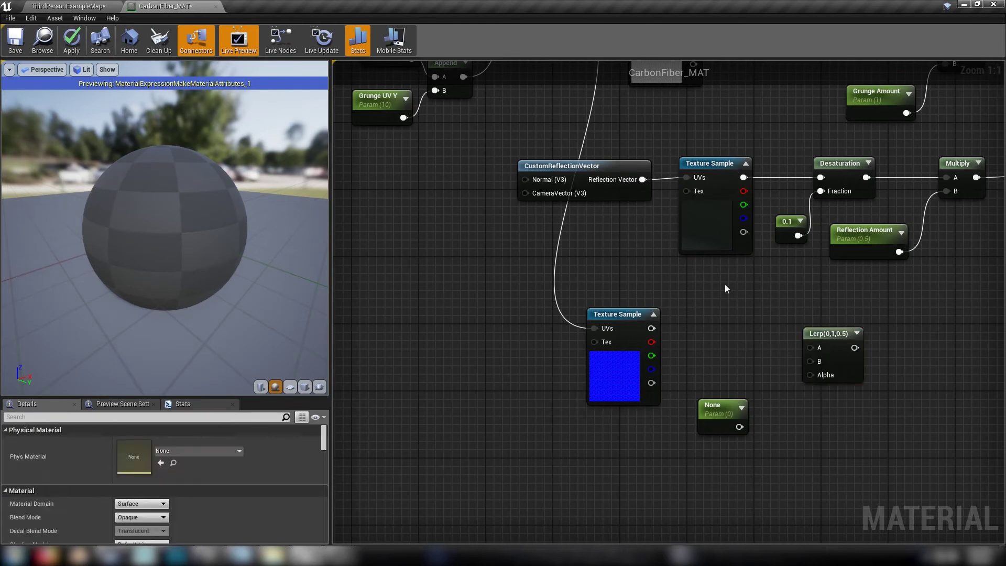
Add a Constant3Vector of 0,0,1 feeding the Lerp's A and connect the normal map Texture Sample to its B
{"action": "left_click", "coordinate": [724, 284]}
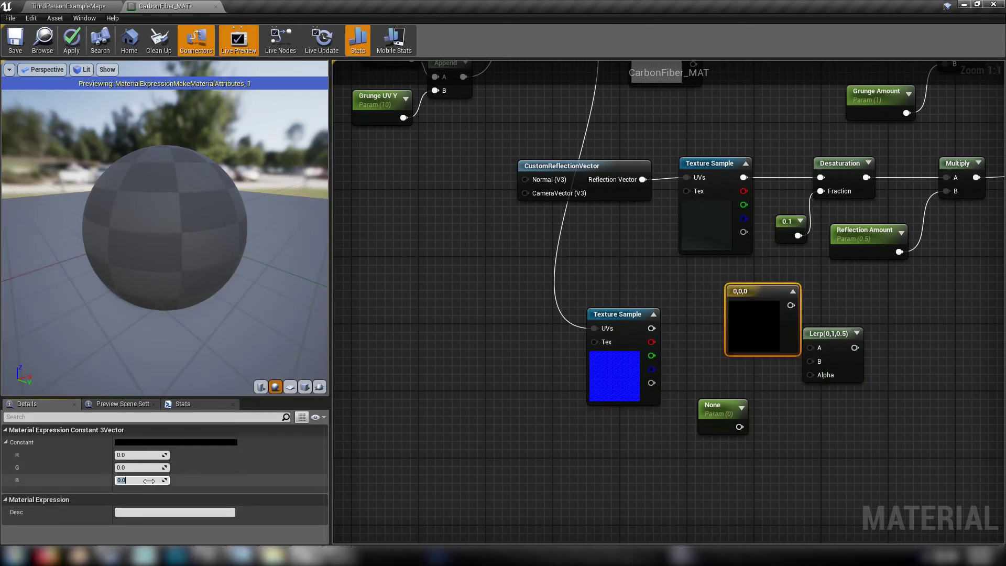
{"action": "key", "text": "Return"}
{"action": "left_click_drag", "start_coordinate": [765, 320], "coordinate": [824, 345]}
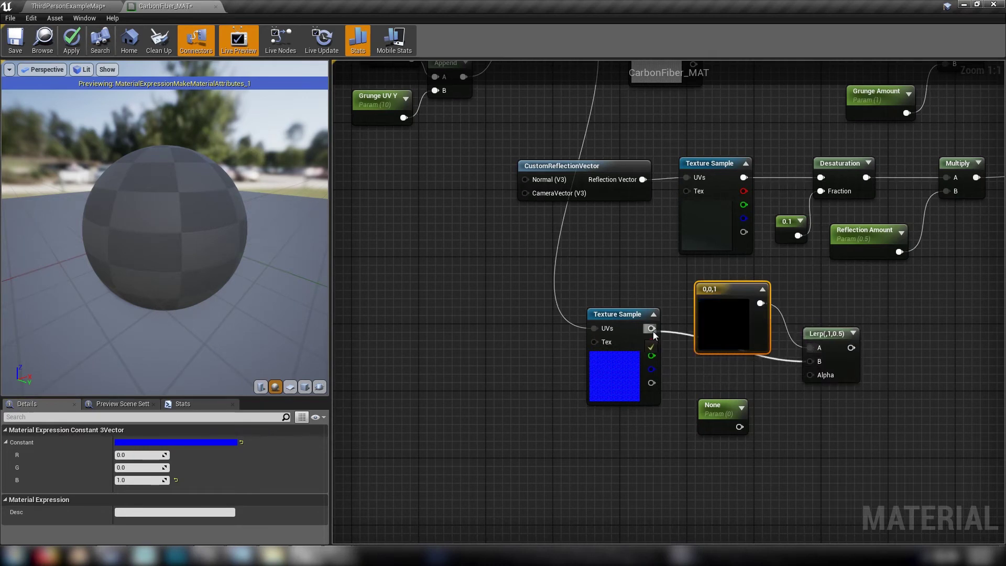
{"action": "left_click_drag", "start_coordinate": [653, 331], "coordinate": [652, 329]}
Connect the new scalar parameter to the Lerp's Alpha and name it Normal Power
{"action": "left_click_drag", "start_coordinate": [714, 414], "coordinate": [810, 374]}
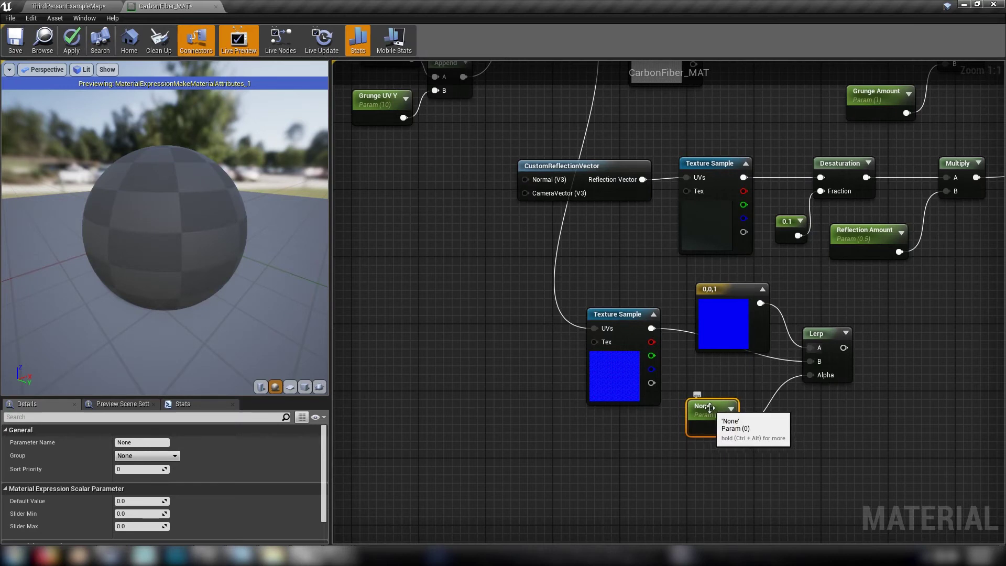
{"action": "double_click", "coordinate": [709, 407]}
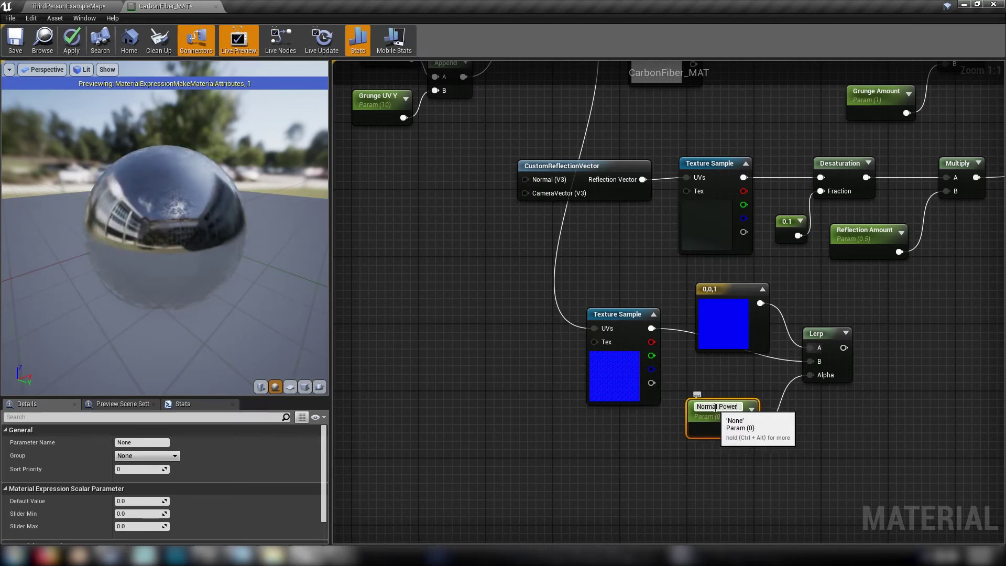
{"action": "type", "text": "Normal Power"}
{"action": "key", "text": "Return"}
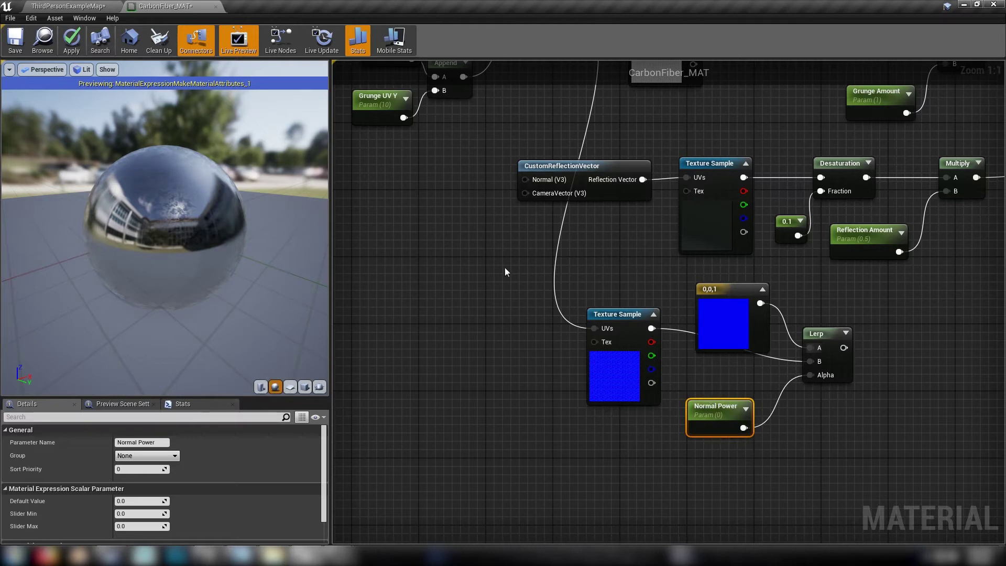
Preview the normal Lerp node and set the Normal Power parameter's default value to 1
{"action": "right_click", "coordinate": [818, 333]}
{"action": "left_click", "coordinate": [839, 336]}
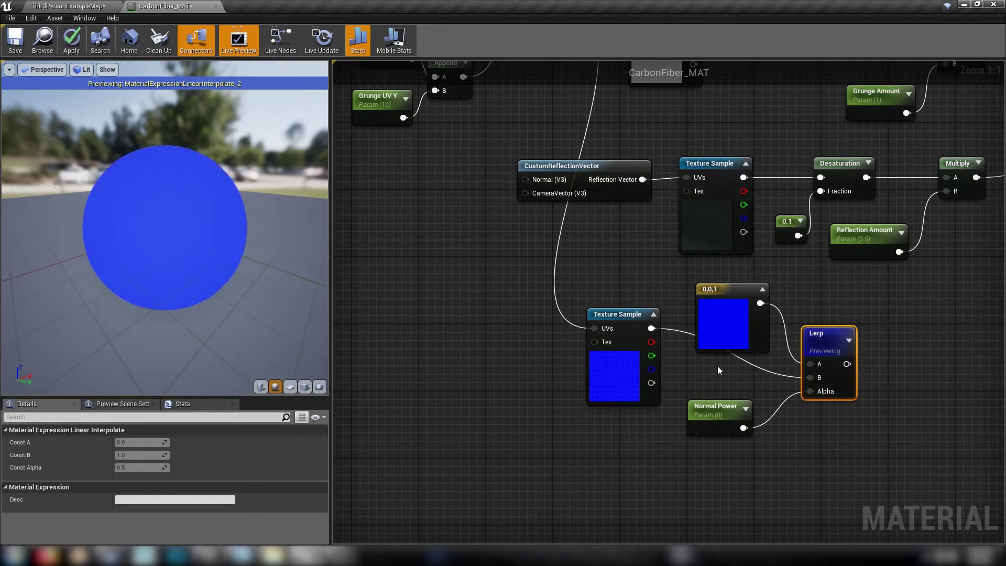
{"action": "left_click", "coordinate": [713, 409]}
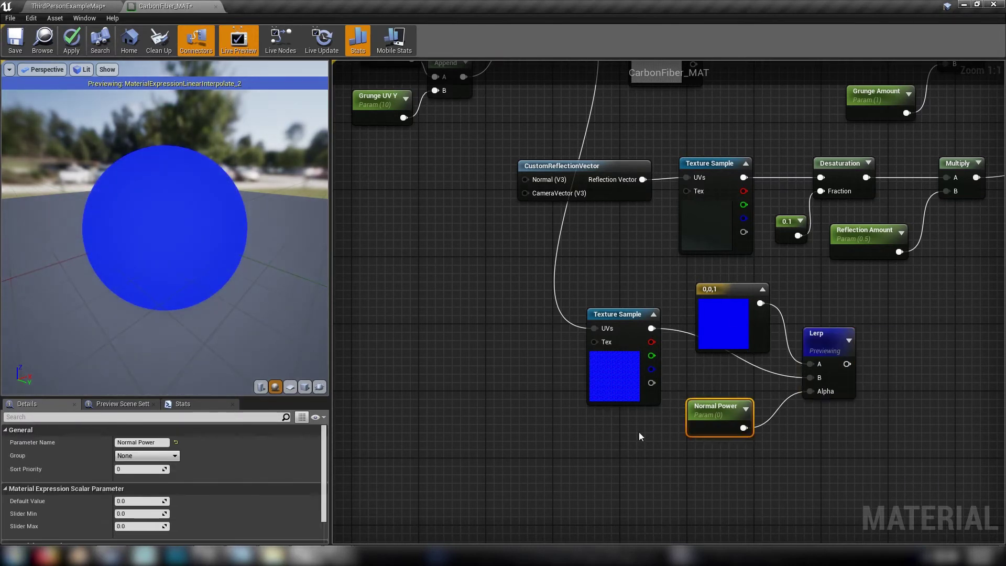
{"action": "left_click", "coordinate": [128, 501]}
{"action": "key", "text": "Return"}
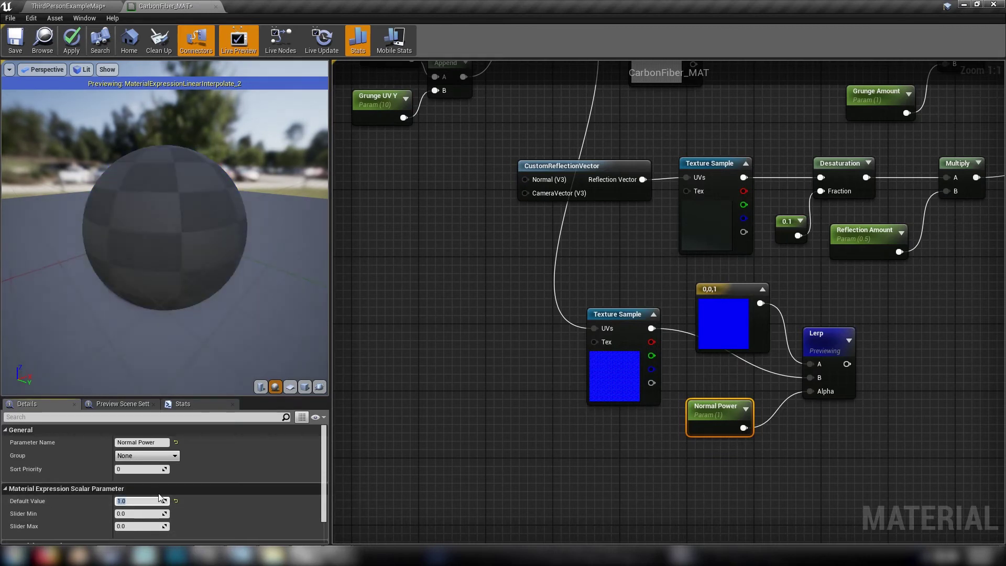
Stop previewing the Lerp and connect its output to the coat MakeMaterialAttributes' Normal
{"action": "right_click", "coordinate": [825, 330]}
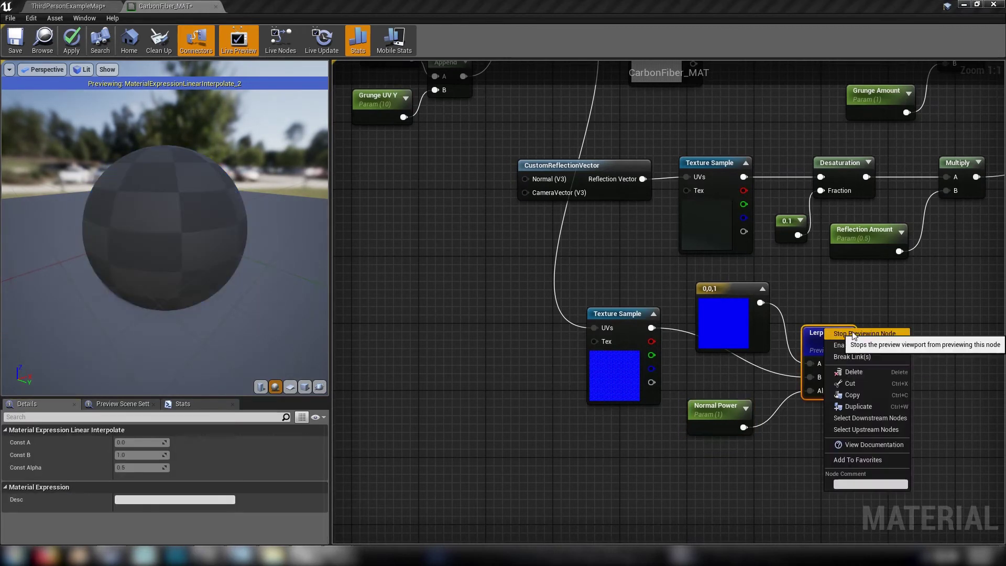
{"action": "left_click", "coordinate": [850, 335]}
{"action": "left_click", "coordinate": [871, 348]}
{"action": "right_click_drag", "start_coordinate": [925, 349], "coordinate": [598, 402]}
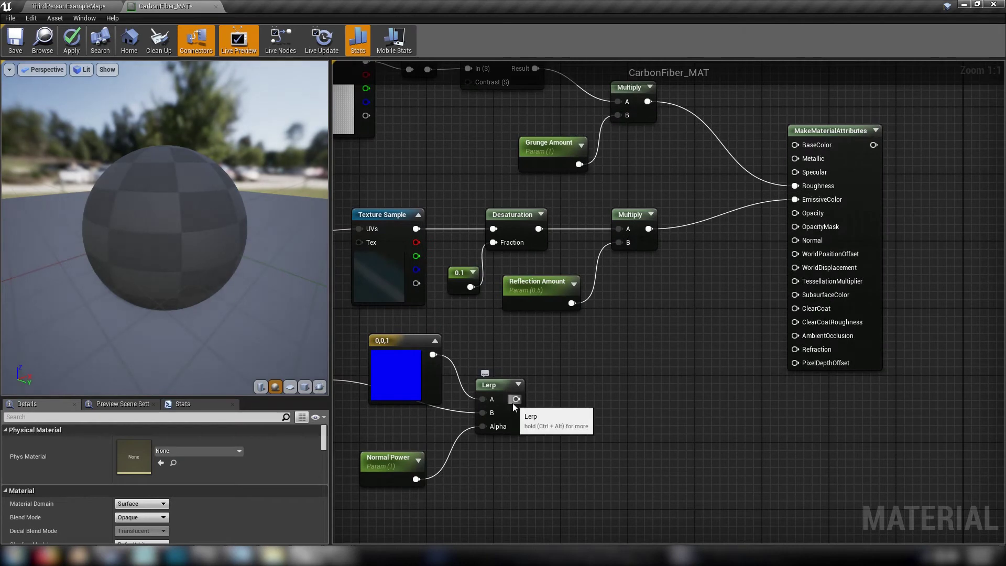
{"action": "left_click_drag", "start_coordinate": [516, 399], "coordinate": [801, 240]}
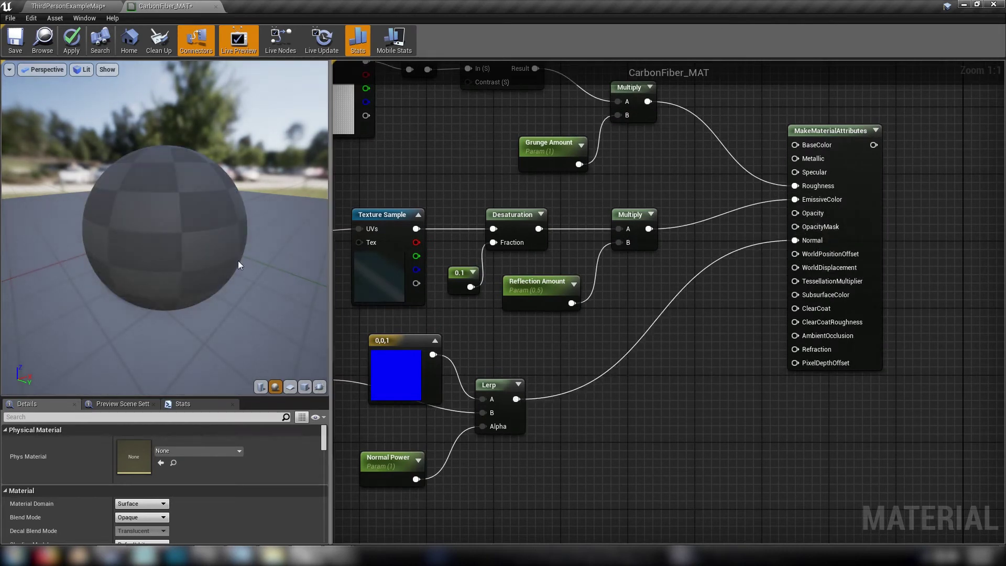
Preview the coat MakeMaterialAttributes node, examine its normal detail and reflections up close, and end the node preview
{"action": "left_click_drag", "start_coordinate": [181, 227], "coordinate": [262, 278]}
{"action": "scroll", "coordinate": [733, 303], "scroll_direction": "down", "scroll_amount": 4}
{"action": "right_click_drag", "start_coordinate": [789, 284], "coordinate": [549, 388]}
{"action": "right_click_drag", "start_coordinate": [743, 258], "coordinate": [875, 364]}
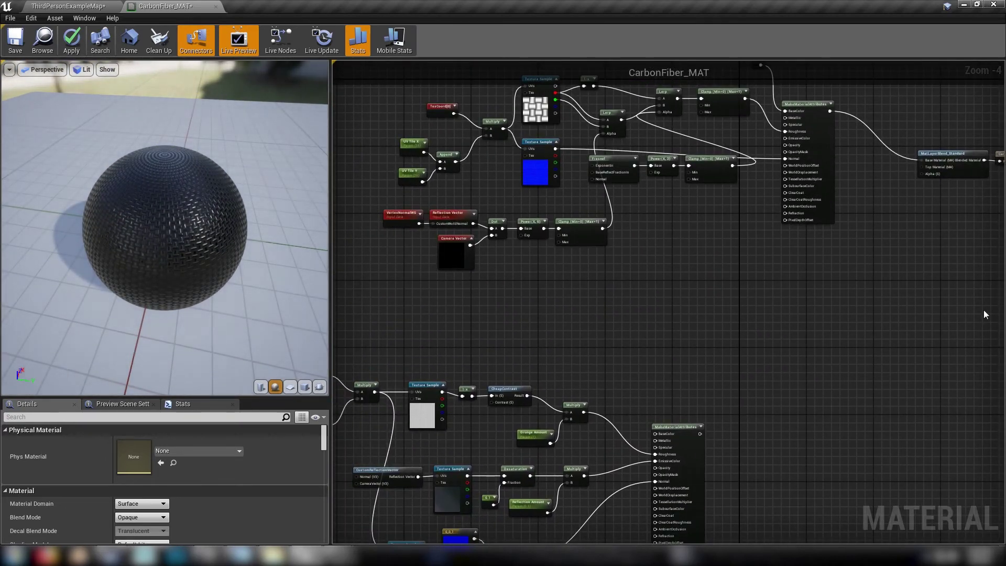
{"action": "left_click", "coordinate": [679, 426]}
{"action": "right_click", "coordinate": [680, 427]}
{"action": "left_click", "coordinate": [719, 274]}
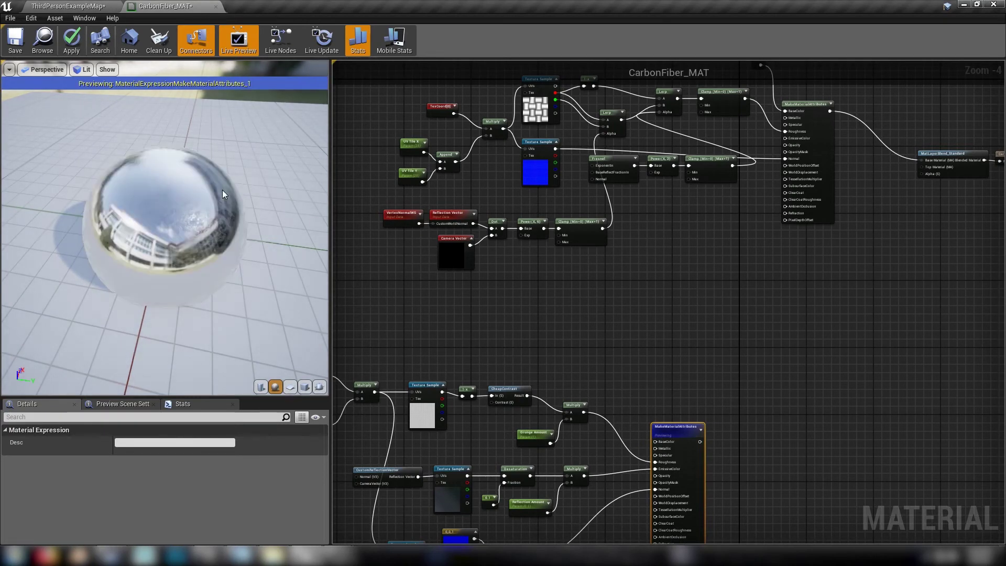
{"action": "scroll", "coordinate": [222, 189], "scroll_direction": "up", "scroll_amount": 10}
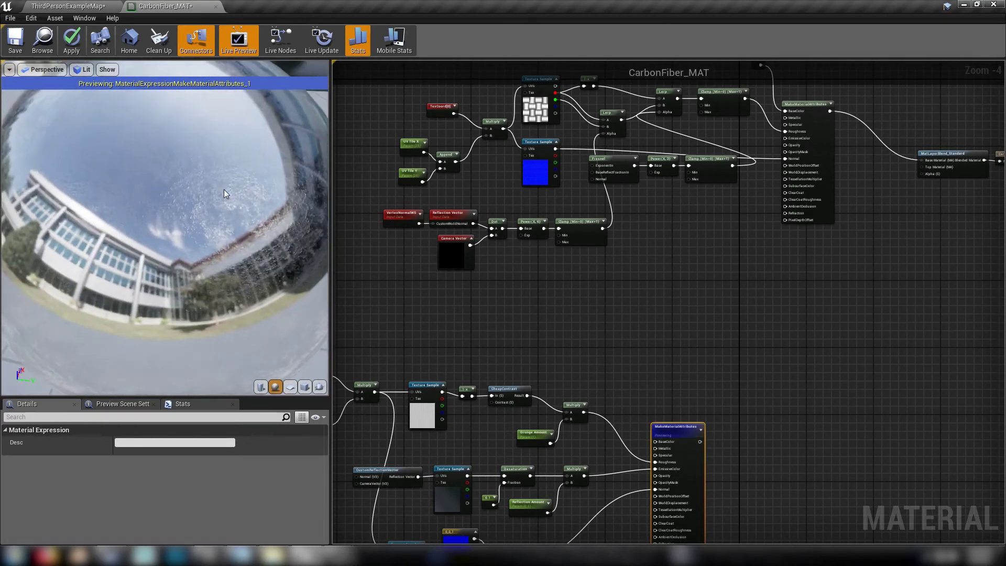
{"action": "left_click_drag", "start_coordinate": [225, 195], "coordinate": [250, 187]}
{"action": "right_click", "coordinate": [659, 426]}
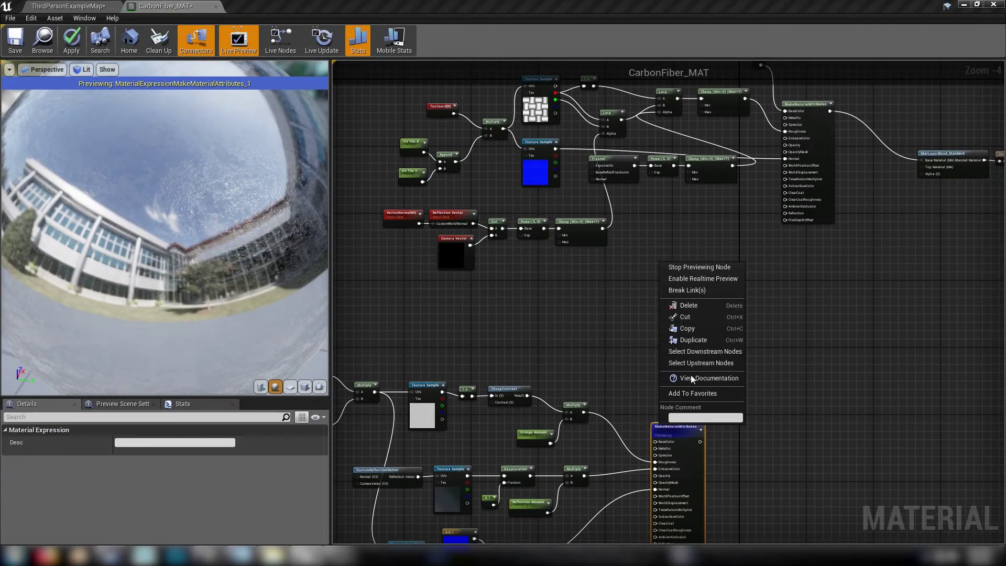
{"action": "left_click", "coordinate": [698, 267]}
{"action": "left_click", "coordinate": [688, 323]}
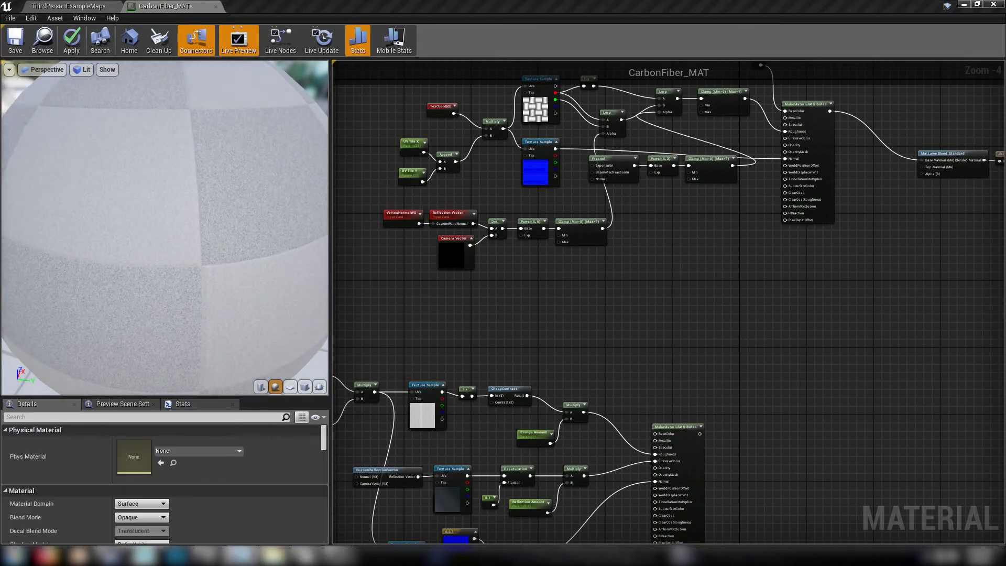
Connect the coat MakeMaterialAttributes output to MatLayerBlend_Standard's Top Material
{"action": "right_click_drag", "start_coordinate": [666, 296], "coordinate": [568, 337]}
{"action": "right_click_drag", "start_coordinate": [768, 287], "coordinate": [737, 252]}
{"action": "left_click_drag", "start_coordinate": [565, 441], "coordinate": [790, 175]}
Duplicate the CustomReflectionVector and its HDRI Texture Sample into the empty area above the grunge nodes
{"action": "right_click_drag", "start_coordinate": [552, 272], "coordinate": [842, 181]}
{"action": "left_click_drag", "start_coordinate": [498, 389], "coordinate": [681, 449]}
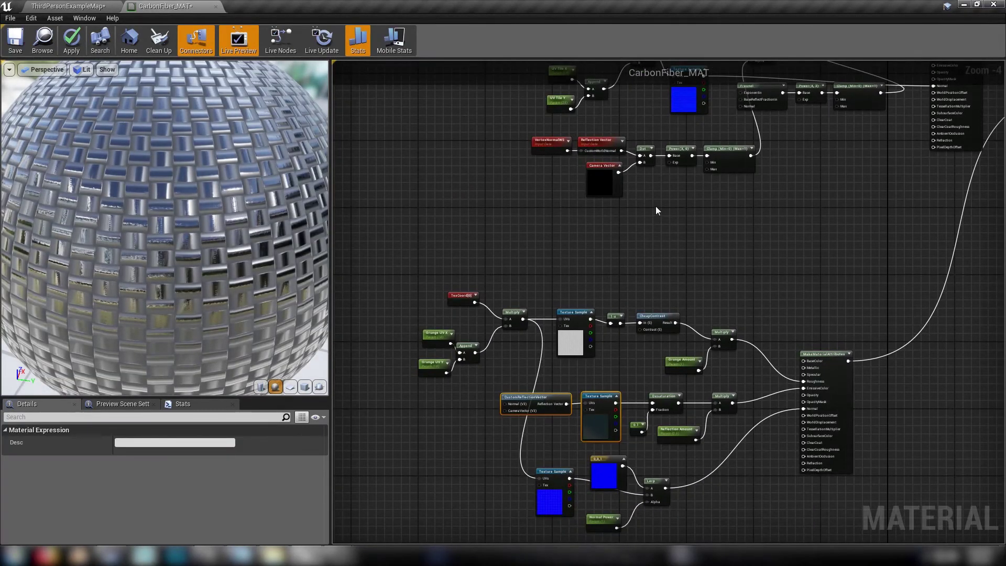
{"action": "key", "text": "ctrl+c"}
{"action": "key", "text": "ctrl+v"}
{"action": "scroll", "coordinate": [832, 220], "scroll_direction": "up", "scroll_amount": 3}
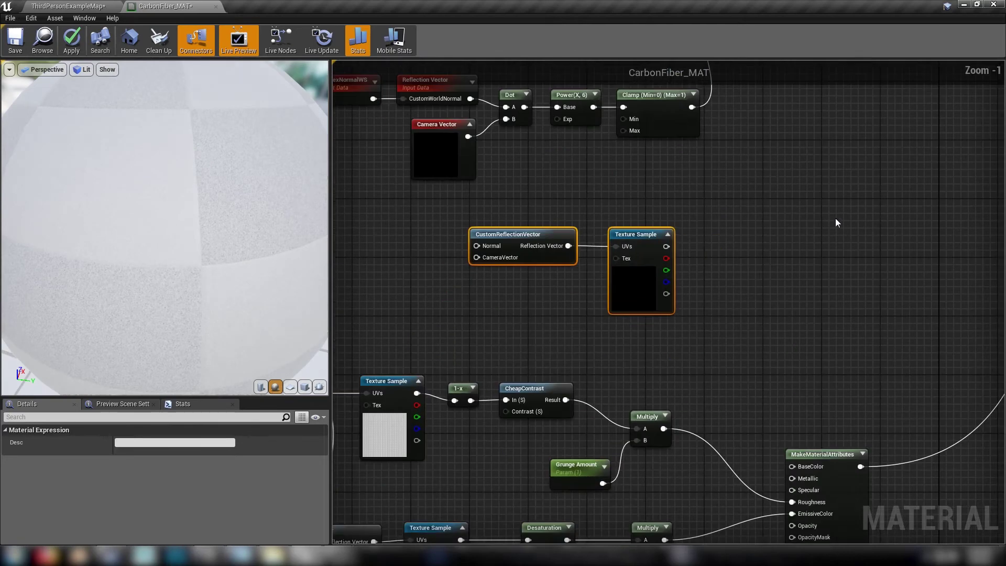
{"action": "left_click", "coordinate": [759, 237]}
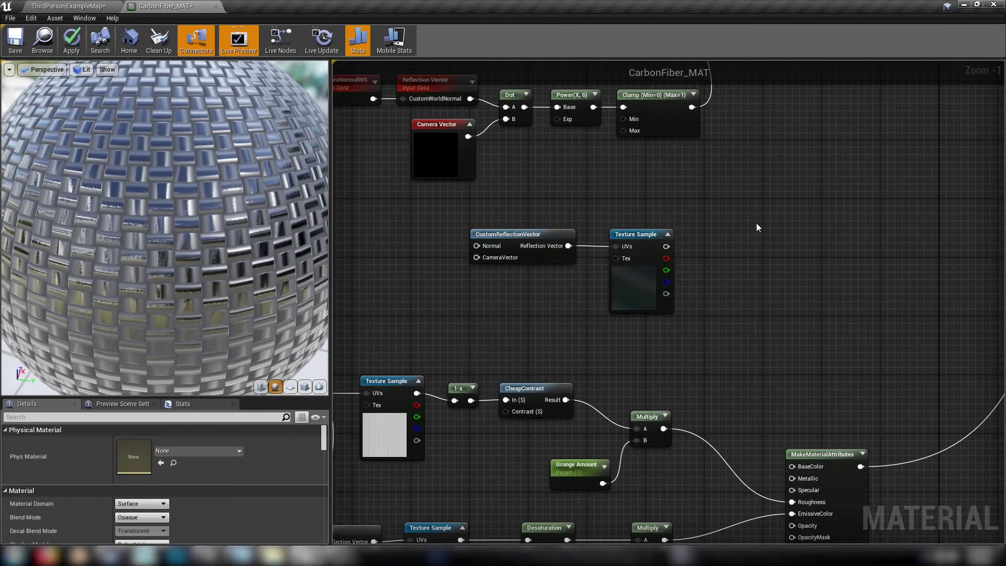
Add Multiply and Lerp nodes beside the copied Texture Sample and connect its blue channel to the Multiply's A
{"action": "left_click", "coordinate": [754, 247]}
{"action": "left_click", "coordinate": [860, 243]}
{"action": "left_click", "coordinate": [859, 229]}
{"action": "left_click_drag", "start_coordinate": [666, 281], "coordinate": [761, 266]}
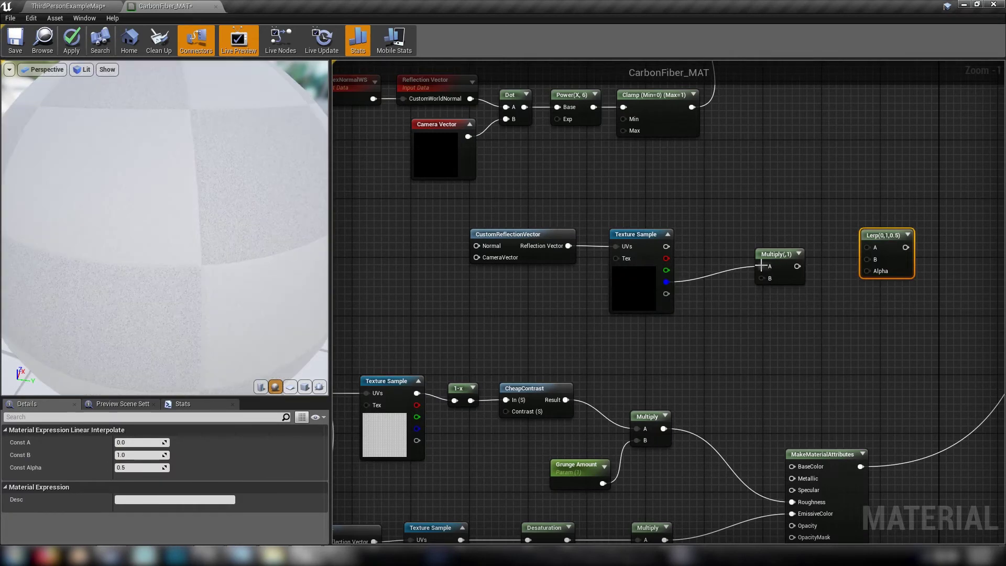
Add a constant of 4 to the new Multiply's B and connect the Multiply to the Lerp's Alpha
{"action": "left_click", "coordinate": [715, 300]}
{"action": "left_click", "coordinate": [719, 285]}
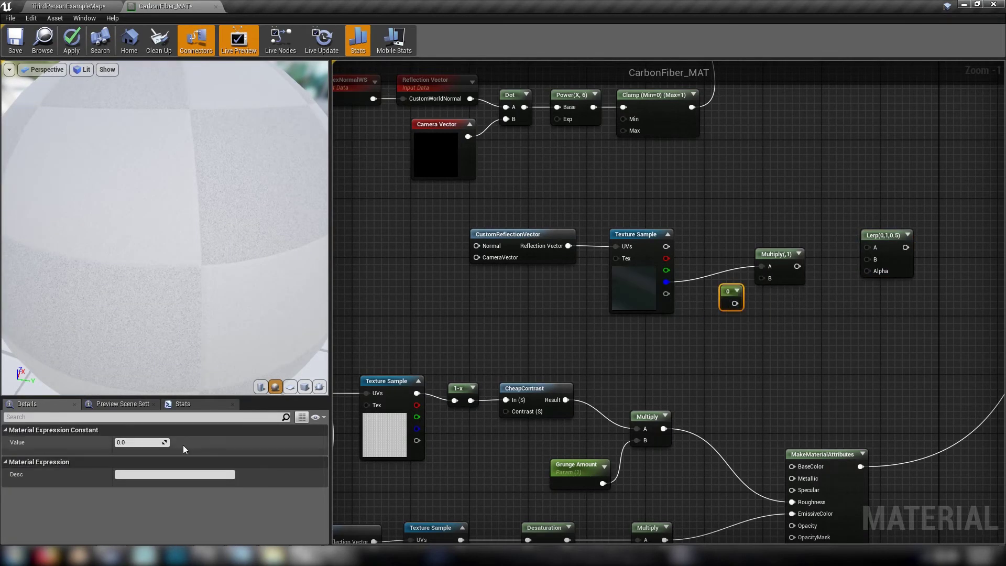
{"action": "left_click", "coordinate": [144, 443]}
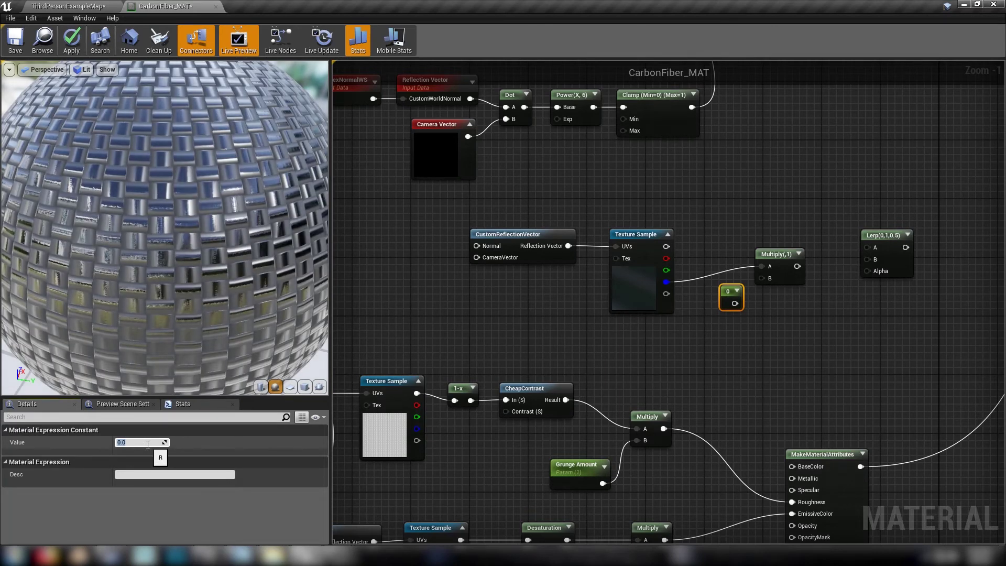
{"action": "type", "text": "4"}
{"action": "key", "text": "Return"}
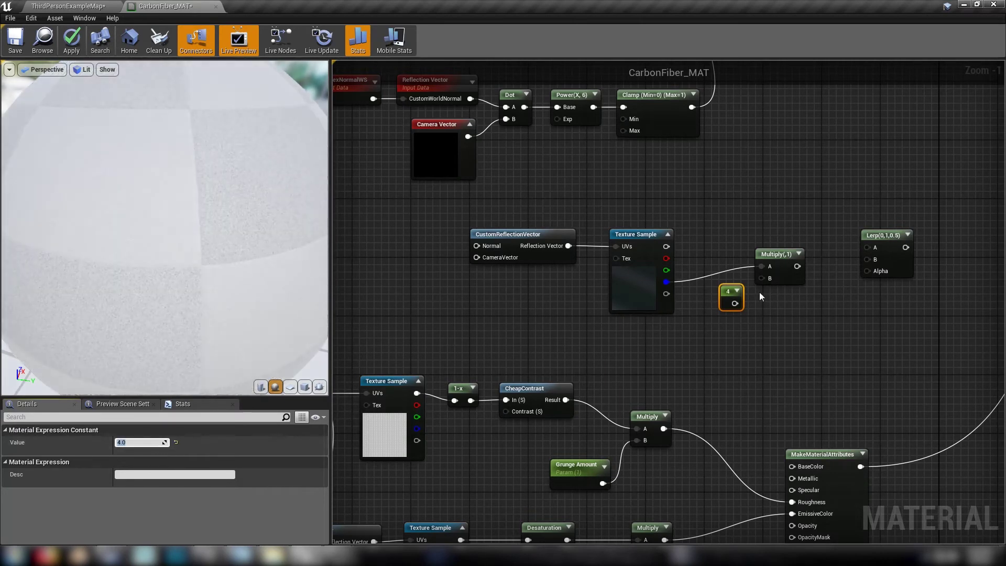
{"action": "left_click_drag", "start_coordinate": [741, 307], "coordinate": [867, 271]}
{"action": "left_click", "coordinate": [792, 265], "text": "ctrl"}
{"action": "left_click_drag", "start_coordinate": [792, 265], "coordinate": [785, 281]}
{"action": "left_click", "coordinate": [835, 197]}
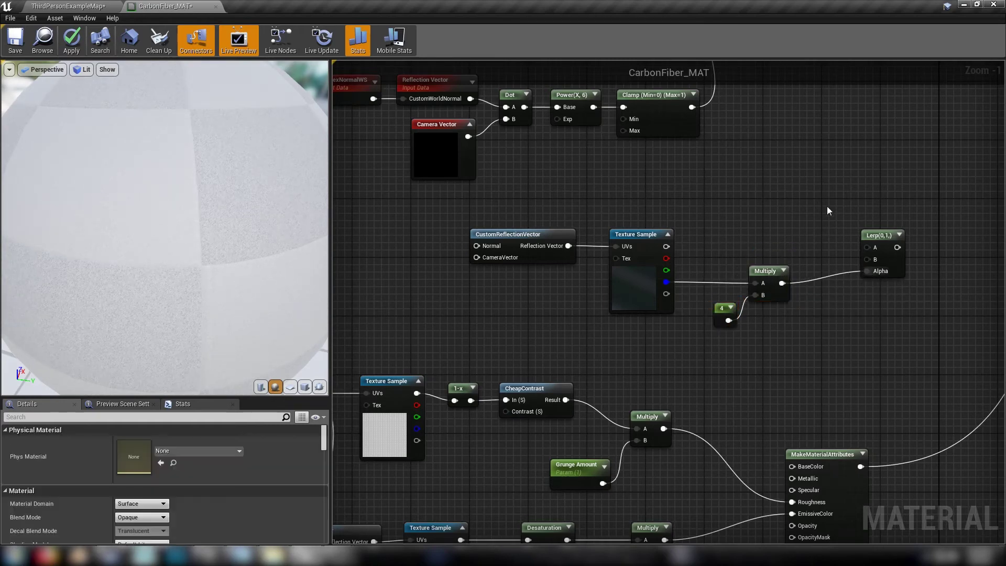
Add a constant with a value of 1.5 beside the new Lerp node
{"action": "left_click", "coordinate": [880, 236]}
{"action": "left_click", "coordinate": [761, 184]}
{"action": "left_click", "coordinate": [815, 201]}
{"action": "left_click", "coordinate": [141, 442]}
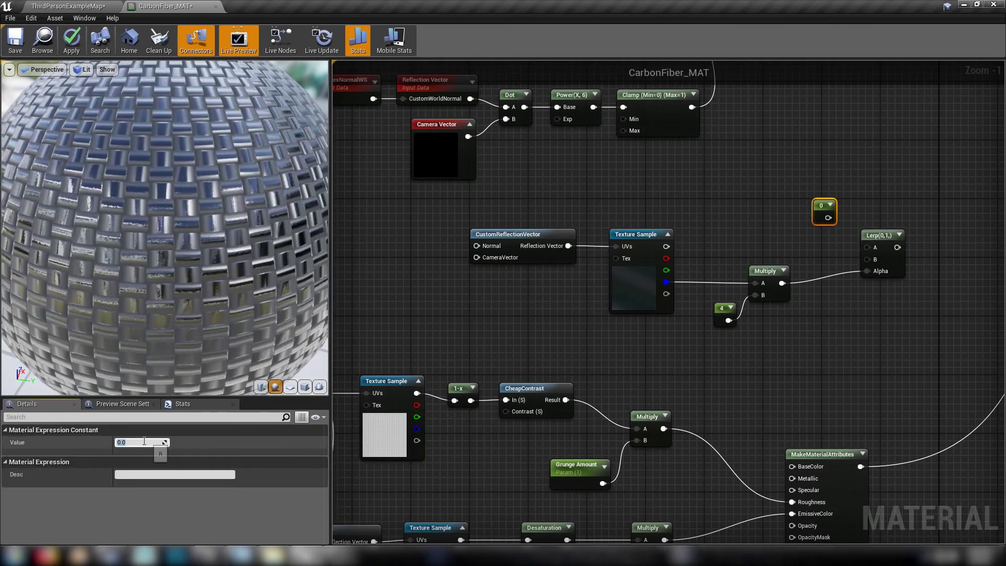
{"action": "type", "text": "1.5"}
{"action": "key", "text": "Return"}
Add a second constant of 2, then connect the 1.5 constant to the Lerp's A and the 2 to its B
{"action": "left_click", "coordinate": [827, 240]}
{"action": "left_click", "coordinate": [820, 239]}
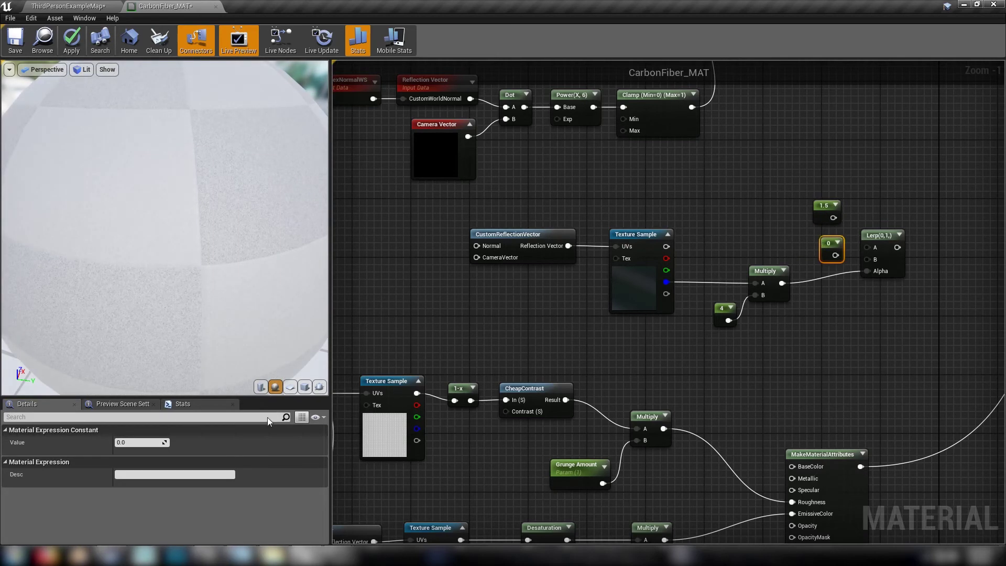
{"action": "left_click", "coordinate": [142, 443]}
{"action": "type", "text": "2"}
{"action": "key", "text": "Return"}
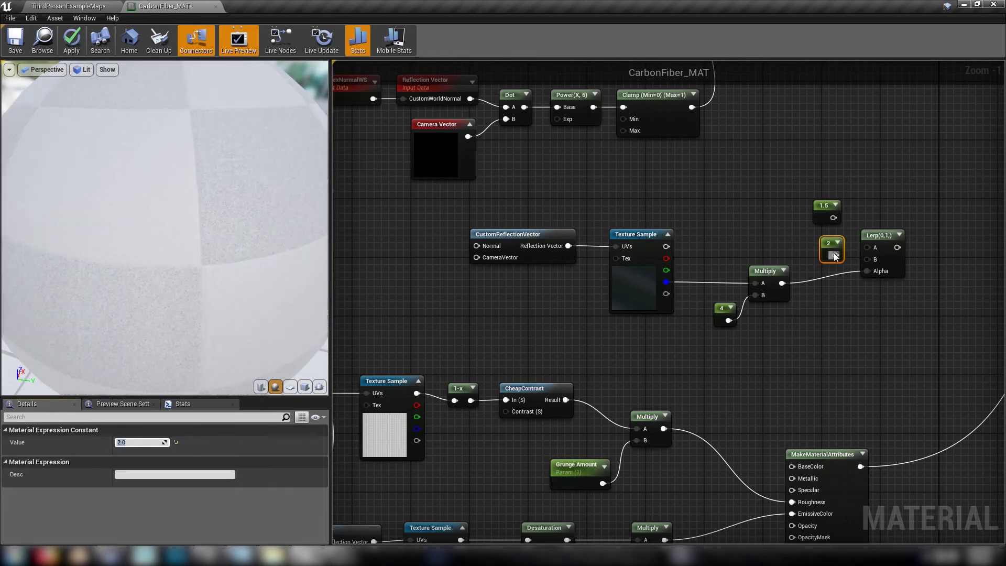
{"action": "left_click_drag", "start_coordinate": [835, 255], "coordinate": [834, 218]}
{"action": "right_click_drag", "start_coordinate": [886, 335], "coordinate": [752, 290]}
{"action": "left_click", "coordinate": [757, 282]}
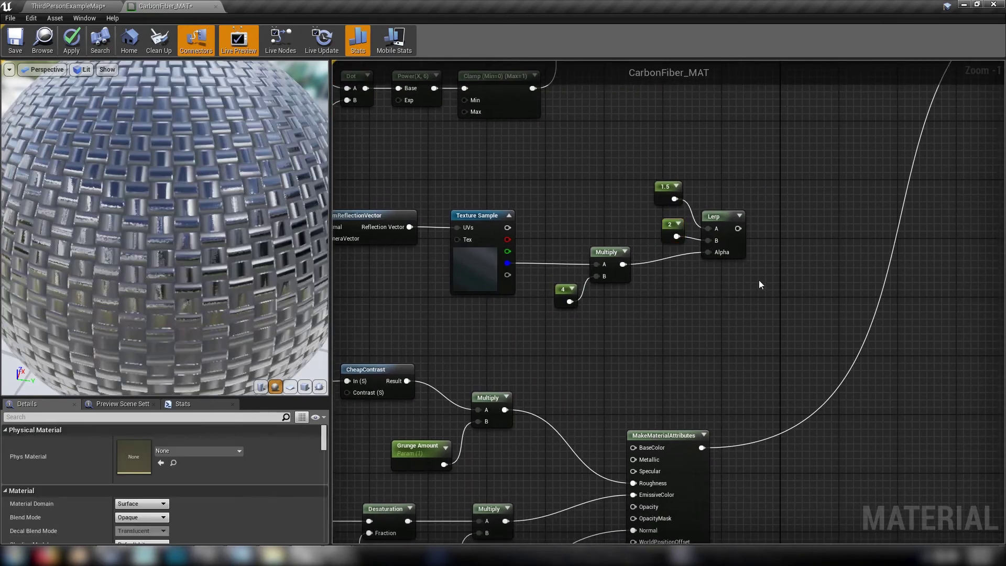
Add a Multiply node after the Lerp and connect the Lerp's output to its A
{"action": "left_click", "coordinate": [804, 248]}
{"action": "left_click_drag", "start_coordinate": [737, 228], "coordinate": [809, 266]}
{"action": "left_click", "coordinate": [662, 337]}
Add a scalar parameter named sReflection Amount with a default value of 0.5 below the Lerp
{"action": "right_click_drag", "start_coordinate": [641, 318], "coordinate": [670, 291]}
{"action": "key", "text": "s"}
{"action": "left_click", "coordinate": [691, 285]}
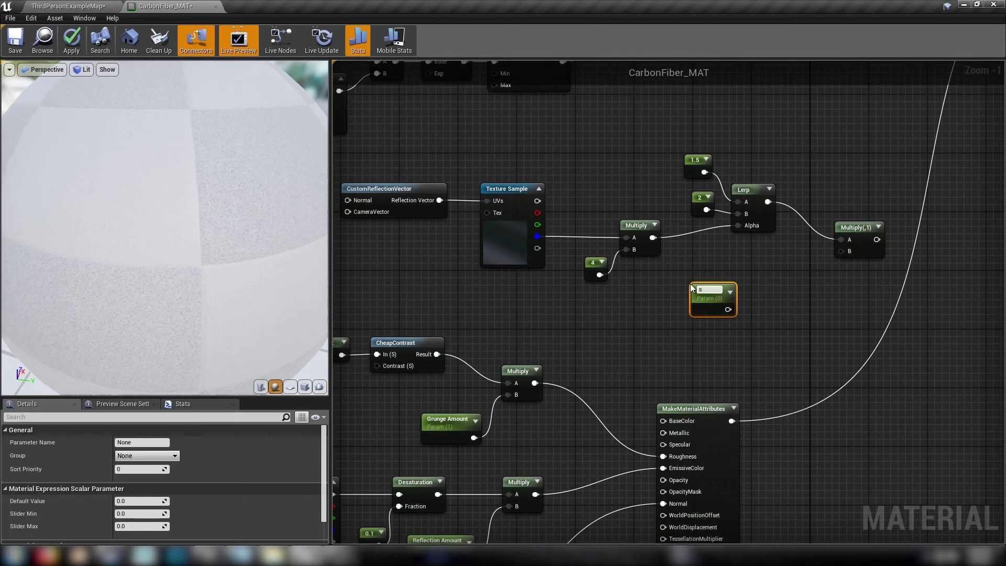
{"action": "type", "text": "sReflectio"}
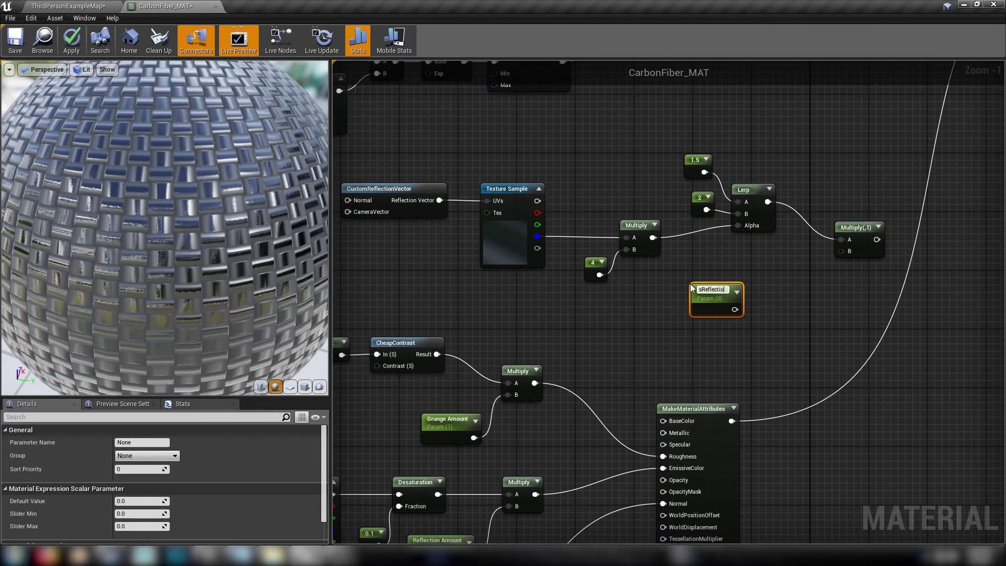
{"action": "type", "text": "n Amoun"}
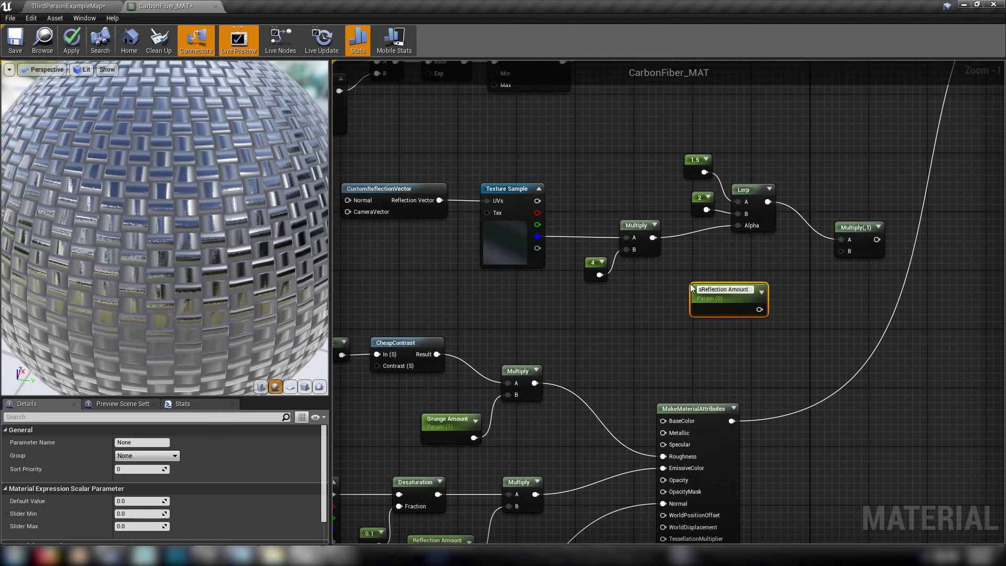
{"action": "type", "text": "t"}
{"action": "key", "text": "Return"}
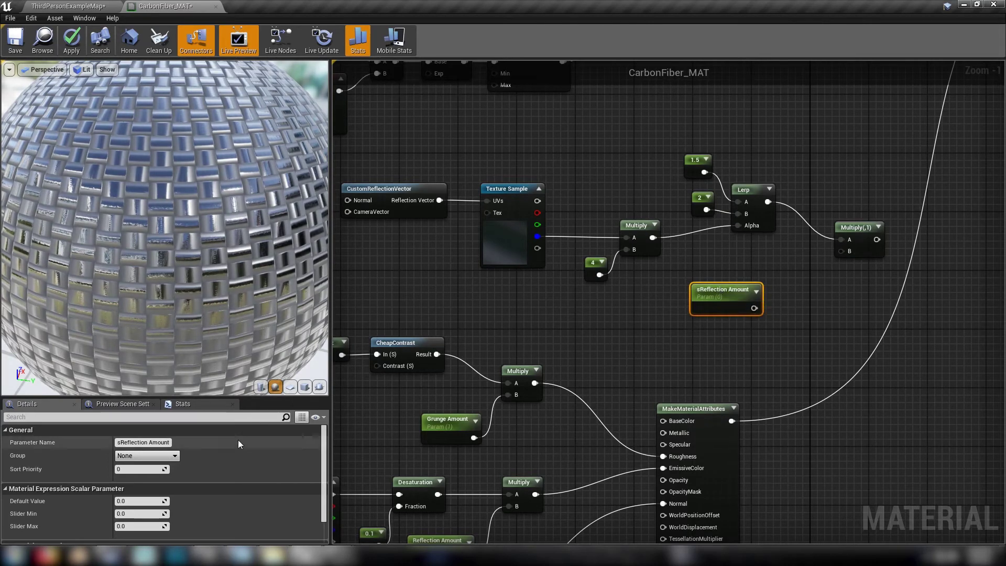
{"action": "type", "text": "5"}
{"action": "key", "text": "Return"}
{"action": "left_click_drag", "start_coordinate": [698, 288], "coordinate": [693, 268]}
{"action": "left_click", "coordinate": [768, 344]}
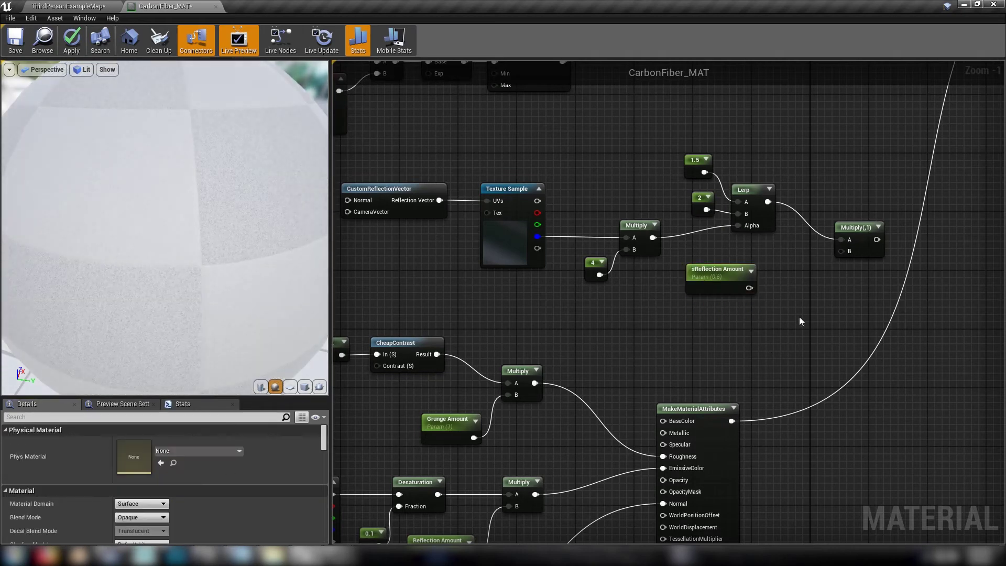
Multiply sReflection Amount by a new constant and connect the result to the B of the Multiply after the Lerp
{"action": "left_click", "coordinate": [789, 294]}
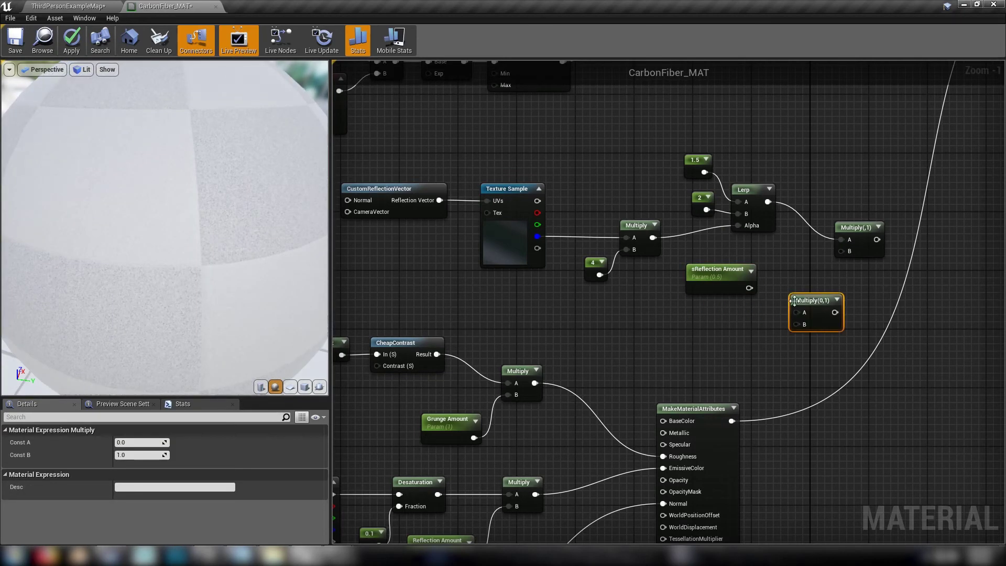
{"action": "left_click", "coordinate": [729, 333]}
{"action": "left_click", "coordinate": [718, 324]}
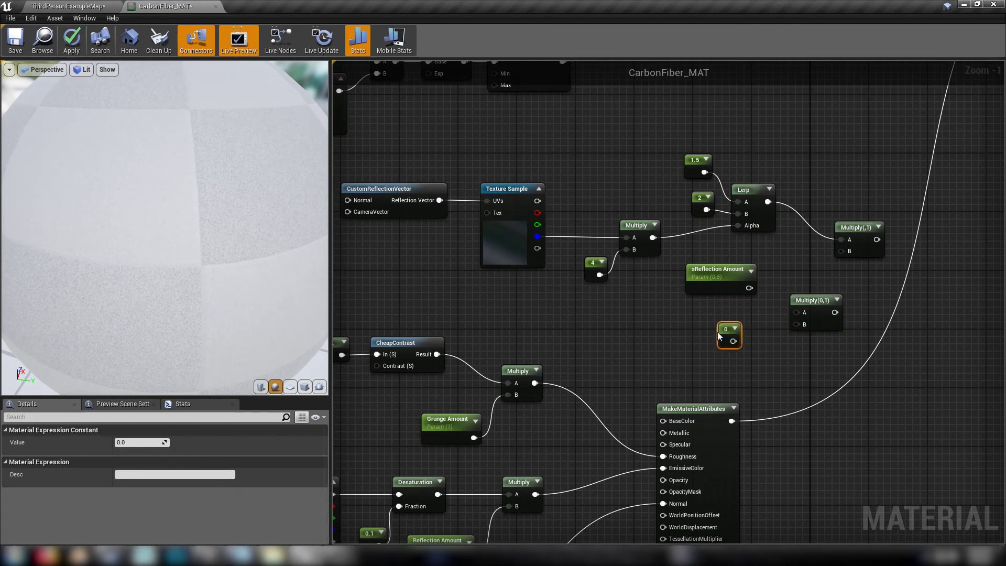
{"action": "left_click", "coordinate": [129, 443]}
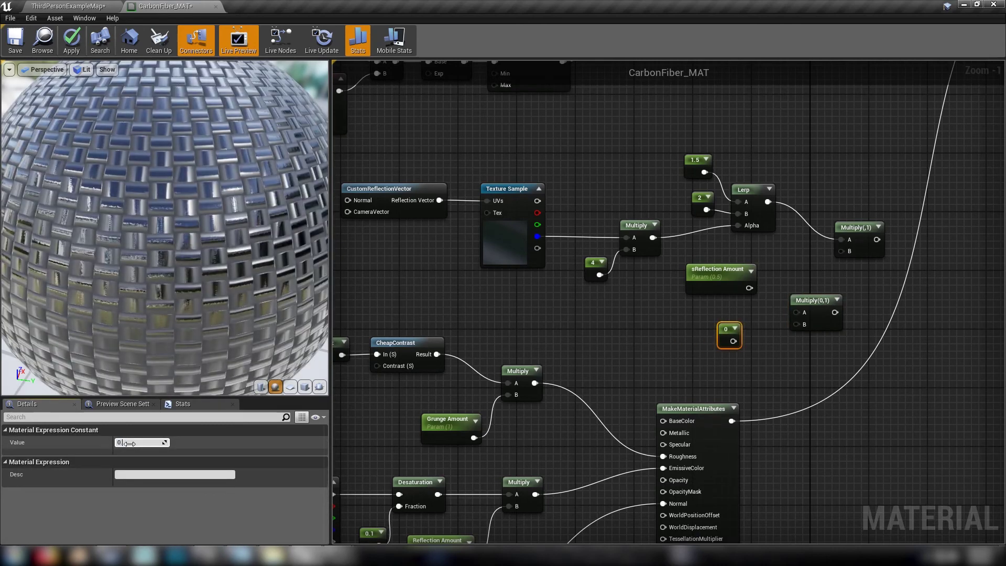
{"action": "key", "text": "Return"}
{"action": "left_click_drag", "start_coordinate": [738, 343], "coordinate": [749, 288]}
{"action": "left_click_drag", "start_coordinate": [823, 312], "coordinate": [842, 252]}
{"action": "left_click_drag", "start_coordinate": [718, 252], "coordinate": [783, 293]}
{"action": "left_click", "coordinate": [871, 288]}
Connect the final Multiply to MatLayerBlend_Standard's Alpha and save the CarbonFiber_MAT material
{"action": "right_click_drag", "start_coordinate": [958, 281], "coordinate": [646, 481]}
{"action": "left_click_drag", "start_coordinate": [554, 440], "coordinate": [815, 166]}
{"action": "scroll", "coordinate": [735, 306], "scroll_direction": "down", "scroll_amount": 4}
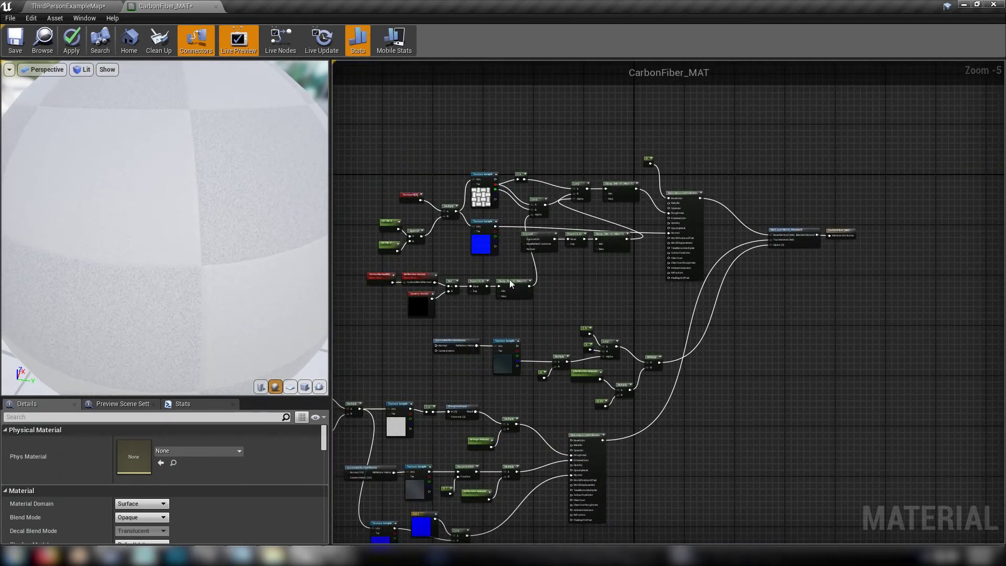
{"action": "mouse_move", "coordinate": [231, 209]}
{"action": "left_mouse_down"}
{"action": "mouse_move", "coordinate": [204, 215]}
{"action": "mouse_move", "coordinate": [193, 294]}
{"action": "mouse_move", "coordinate": [162, 220]}
{"action": "mouse_move", "coordinate": [231, 209]}
{"action": "left_mouse_up"}
{"action": "right_click_drag", "start_coordinate": [614, 304], "coordinate": [666, 324]}
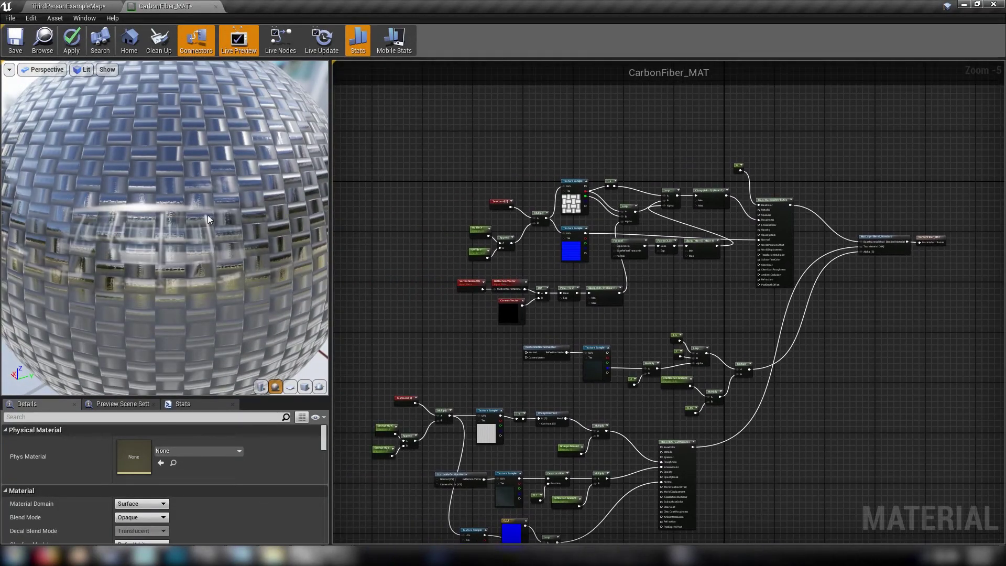
{"action": "left_click_drag", "start_coordinate": [218, 214], "coordinate": [253, 215]}
{"action": "right_click_drag", "start_coordinate": [660, 326], "coordinate": [598, 202]}
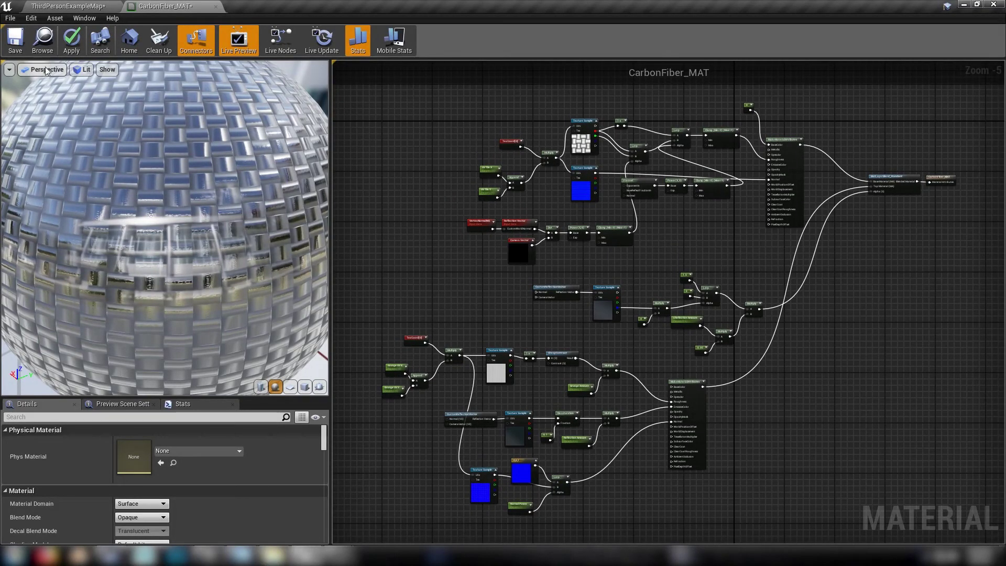
{"action": "left_click", "coordinate": [18, 43]}
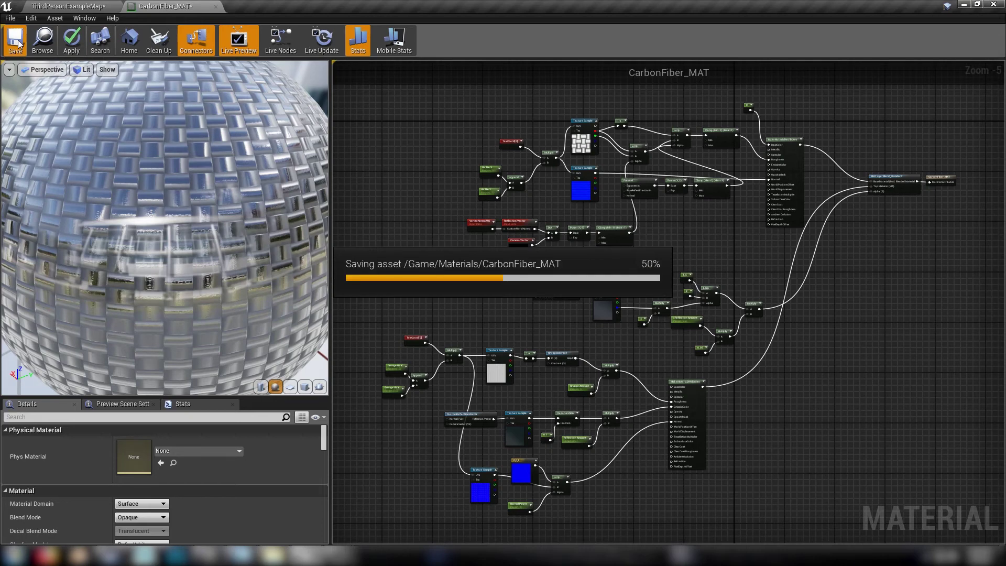
Switch to the ThirdPersonExampleMap level, create a material instance of CarbonFiber_MAT and apply it to the sphere
{"action": "left_click", "coordinate": [73, 6]}
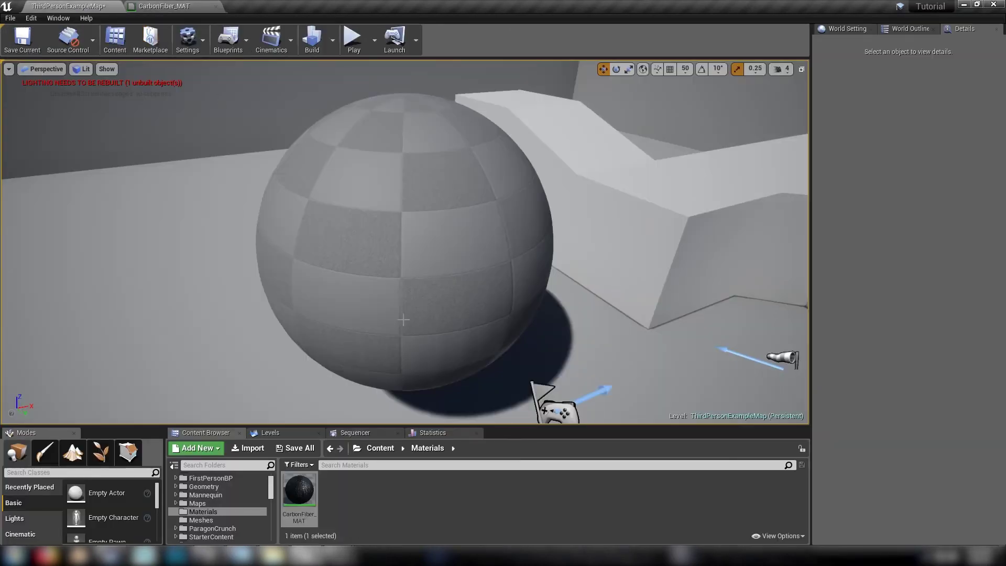
{"action": "right_click", "coordinate": [299, 490]}
{"action": "left_click", "coordinate": [348, 254]}
{"action": "key", "text": "Return"}
{"action": "left_click_drag", "start_coordinate": [336, 489], "coordinate": [443, 210]}
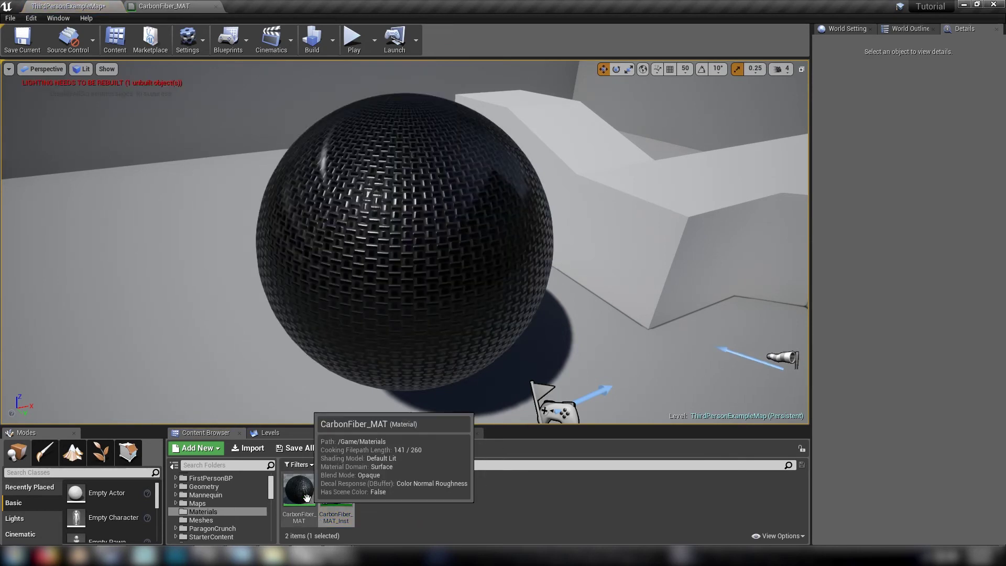
Open the CarbonFiber_MAT_Inst material instance beside the sphere and enable all its scalar parameters, from Grunge Amount to UV Tile Y
{"action": "double_click", "coordinate": [329, 502]}
{"action": "left_click_drag", "start_coordinate": [269, 6], "coordinate": [663, 99]}
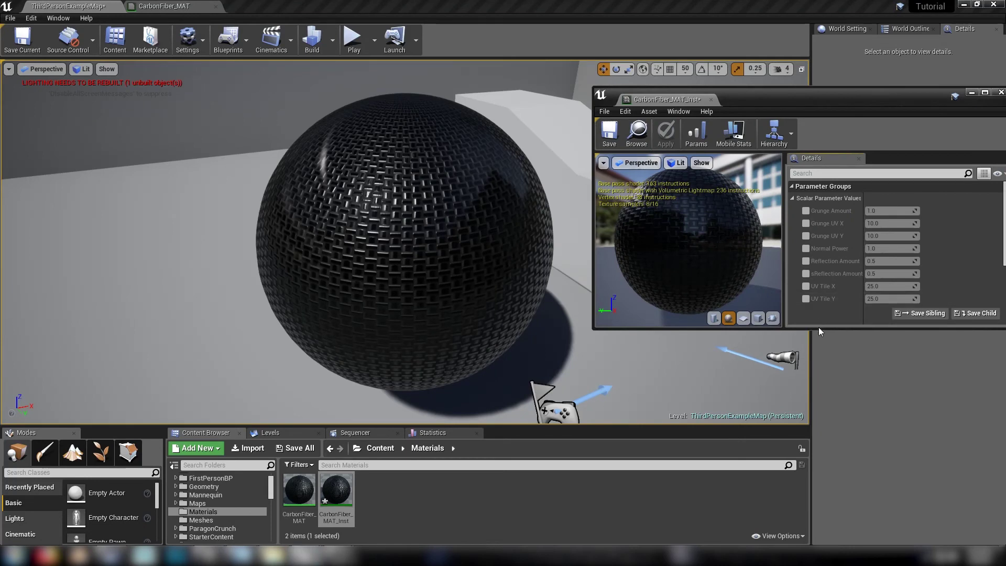
{"action": "left_click_drag", "start_coordinate": [819, 328], "coordinate": [819, 427]}
{"action": "left_click", "coordinate": [807, 298]}
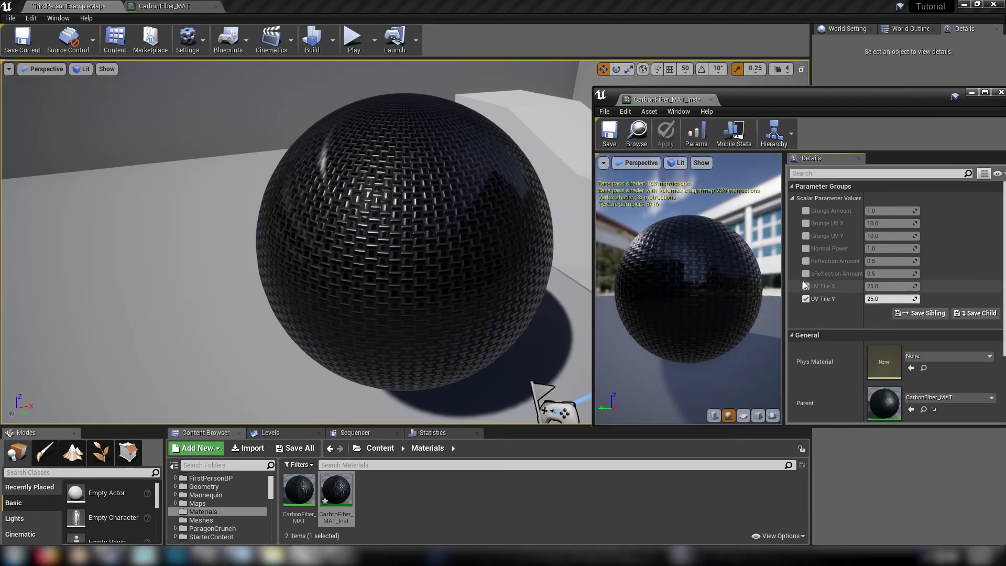
{"action": "left_click", "coordinate": [805, 286]}
{"action": "left_click", "coordinate": [805, 273]}
{"action": "left_click", "coordinate": [805, 261]}
{"action": "left_click", "coordinate": [805, 249]}
{"action": "left_click", "coordinate": [805, 235]}
{"action": "left_click", "coordinate": [806, 223]}
{"action": "left_click", "coordinate": [806, 211]}
Set the instance's Grunge Amount to about 0.885 and its Reflection Amount to about 0.761
{"action": "mouse_move", "coordinate": [876, 211]}
{"action": "left_mouse_down"}
{"action": "mouse_move", "coordinate": [890, 210]}
{"action": "mouse_move", "coordinate": [870, 210]}
{"action": "left_mouse_up"}
{"action": "scroll", "coordinate": [476, 175], "scroll_direction": "up", "scroll_amount": 3}
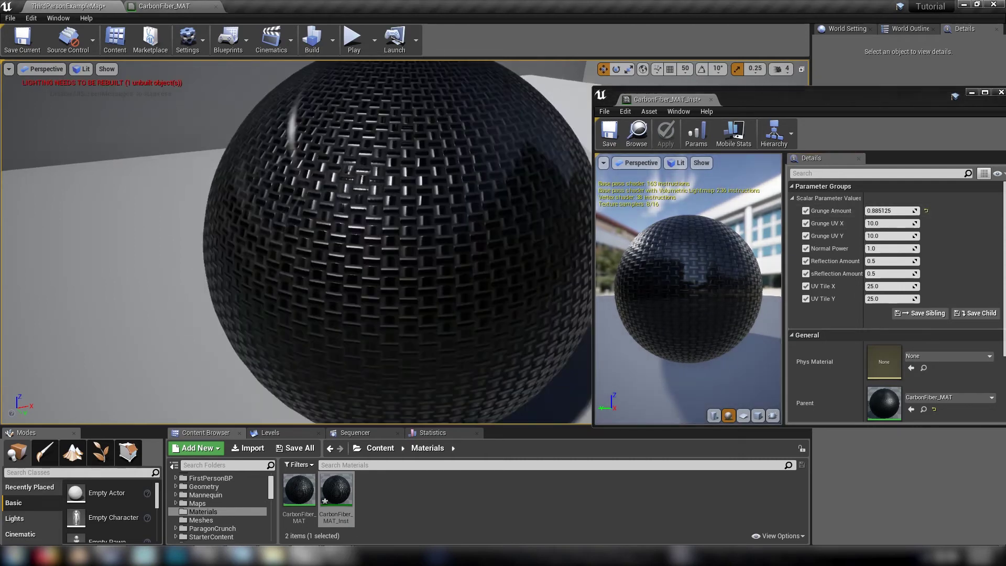
{"action": "scroll", "coordinate": [403, 242], "scroll_direction": "up", "scroll_amount": 2}
{"action": "mouse_move", "coordinate": [888, 261]}
{"action": "left_mouse_down"}
{"action": "mouse_move", "coordinate": [869, 261]}
{"action": "mouse_move", "coordinate": [937, 260]}
{"action": "mouse_move", "coordinate": [895, 260]}
{"action": "left_mouse_up"}
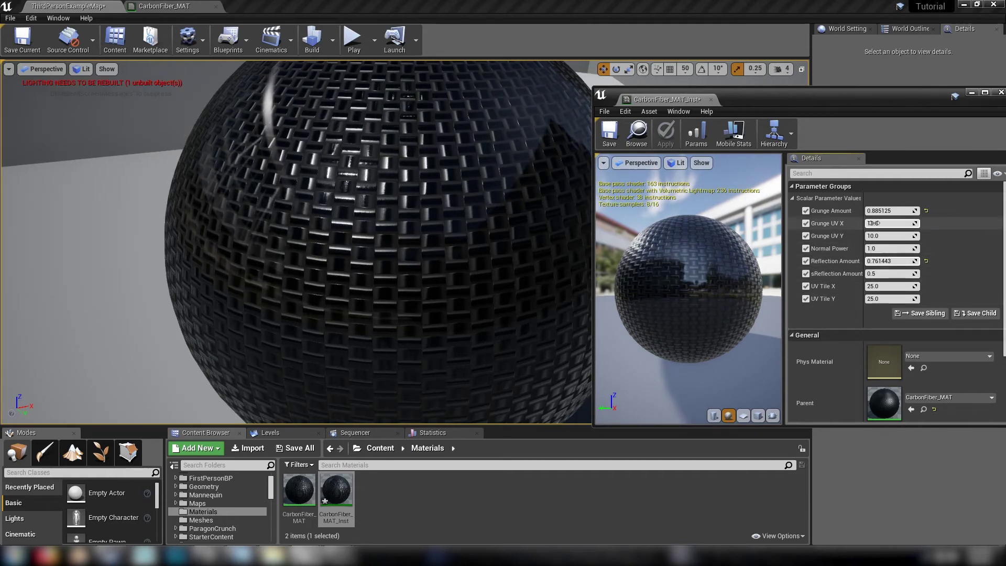
Return to the CarbonFiber_MAT graph, enlarge the graph area and add a Multiply node after the Clamp that feeds the base layer's Roughness
{"action": "left_click", "coordinate": [164, 6]}
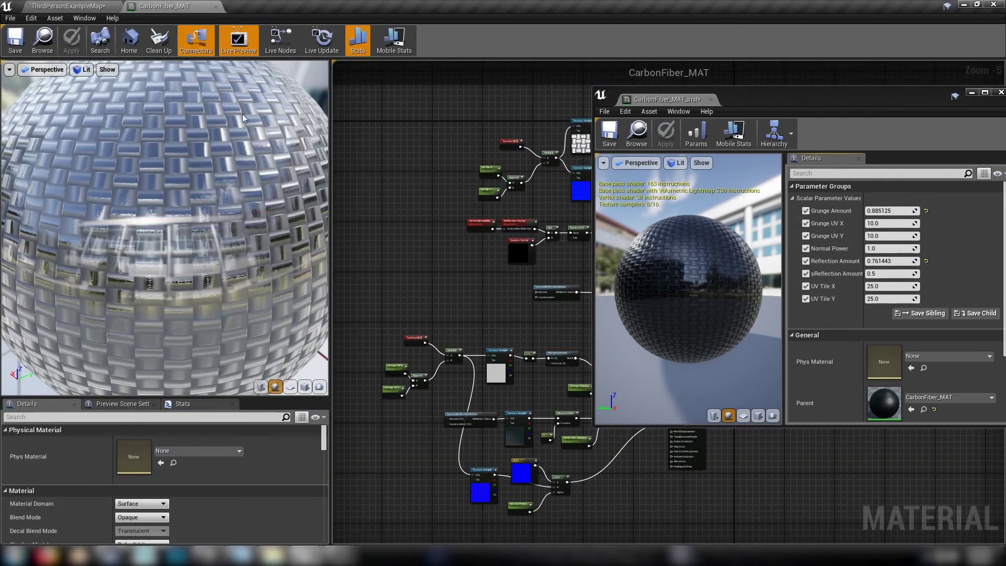
{"action": "scroll", "coordinate": [551, 290], "scroll_direction": "up", "scroll_amount": 2}
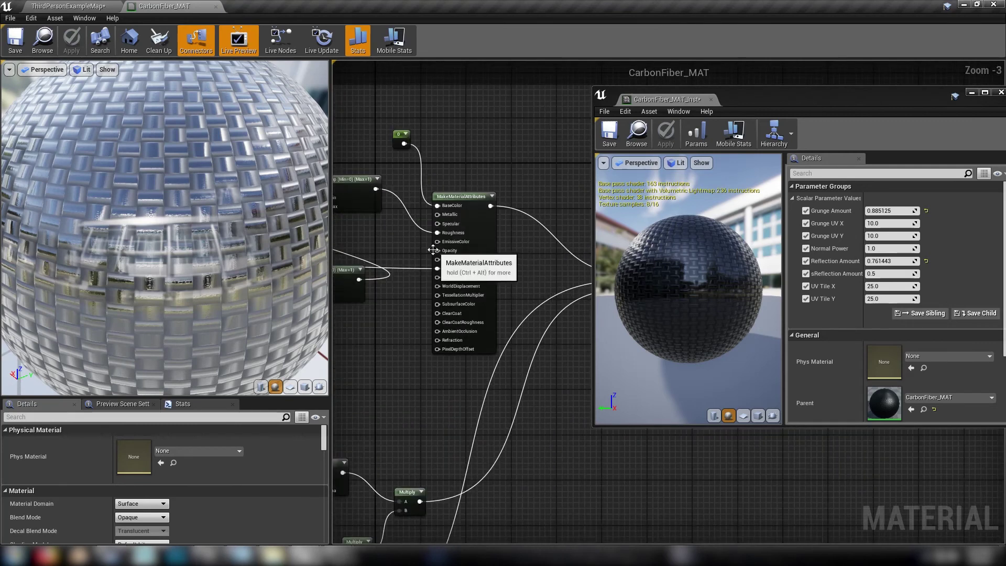
{"action": "right_click_drag", "start_coordinate": [427, 253], "coordinate": [555, 286]}
{"action": "right_click_drag", "start_coordinate": [491, 269], "coordinate": [538, 275]}
{"action": "scroll", "coordinate": [449, 252], "scroll_direction": "down", "scroll_amount": 1}
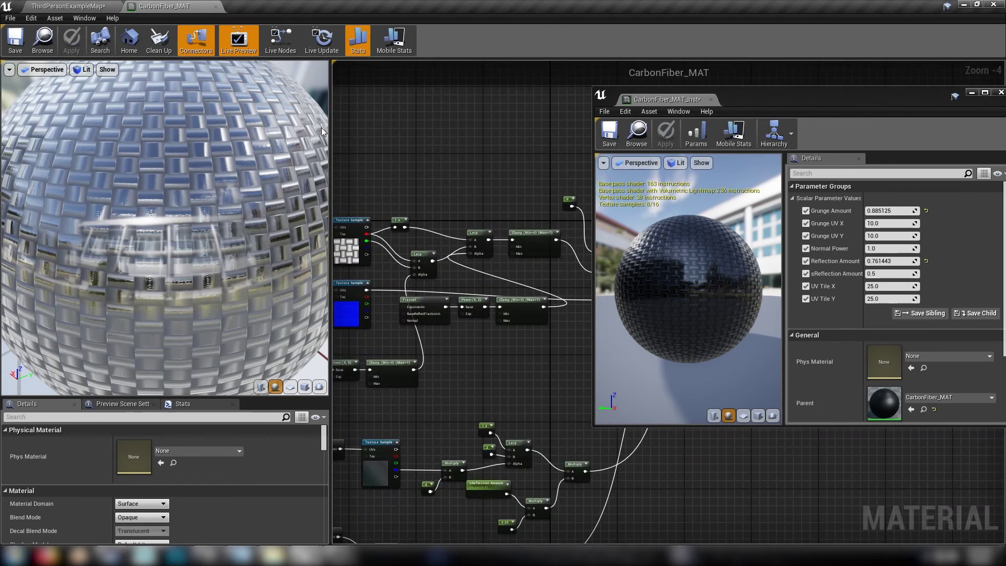
{"action": "left_click_drag", "start_coordinate": [329, 124], "coordinate": [157, 126]}
{"action": "scroll", "coordinate": [299, 162], "scroll_direction": "up", "scroll_amount": 1}
{"action": "left_click_drag", "start_coordinate": [282, 158], "coordinate": [450, 208]}
{"action": "left_click", "coordinate": [501, 259]}
{"action": "left_click", "coordinate": [498, 234]}
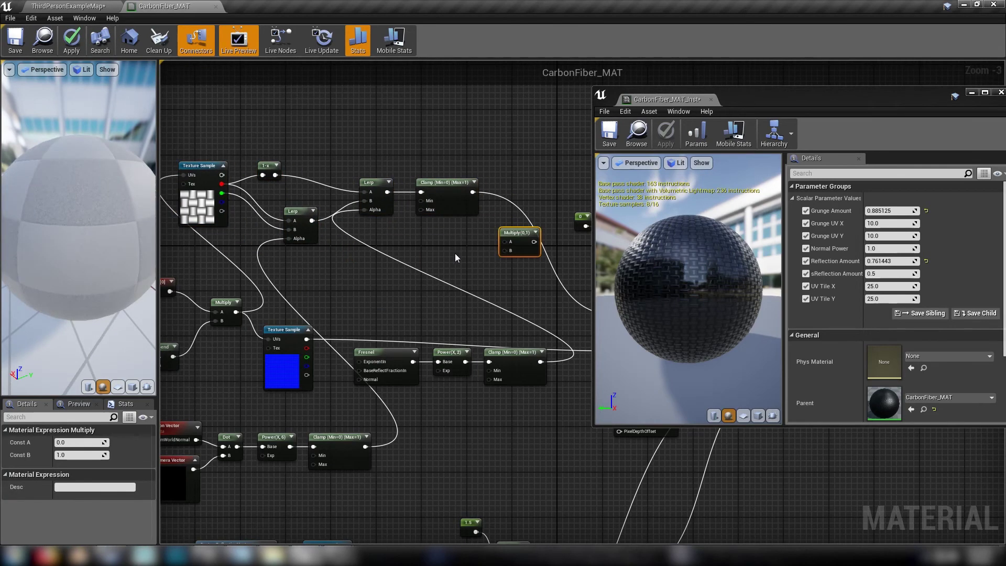
Add a scalar parameter named Roughness Power beside the new Multiply node
{"action": "left_click", "coordinate": [455, 253]}
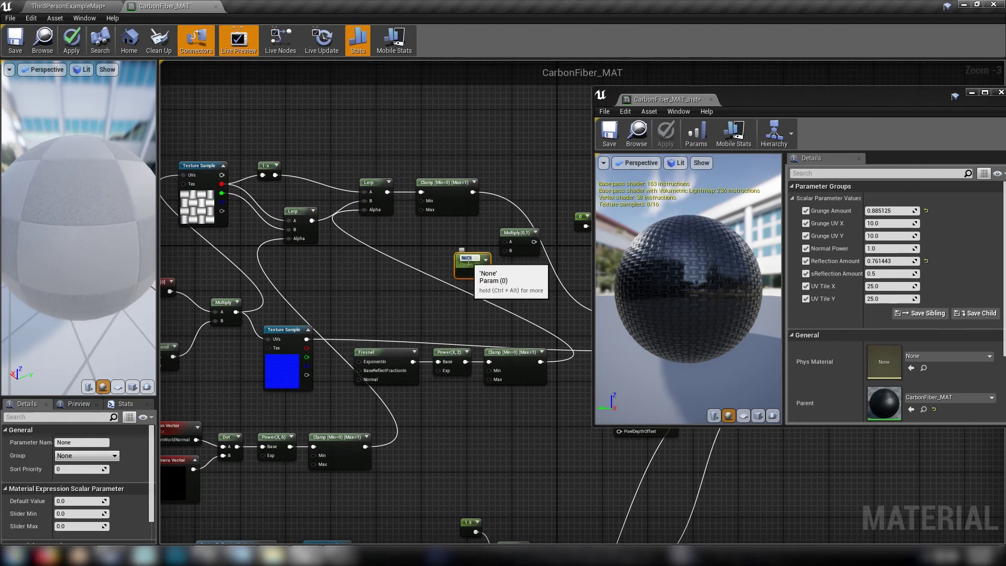
{"action": "type", "text": "Roughness Po"}
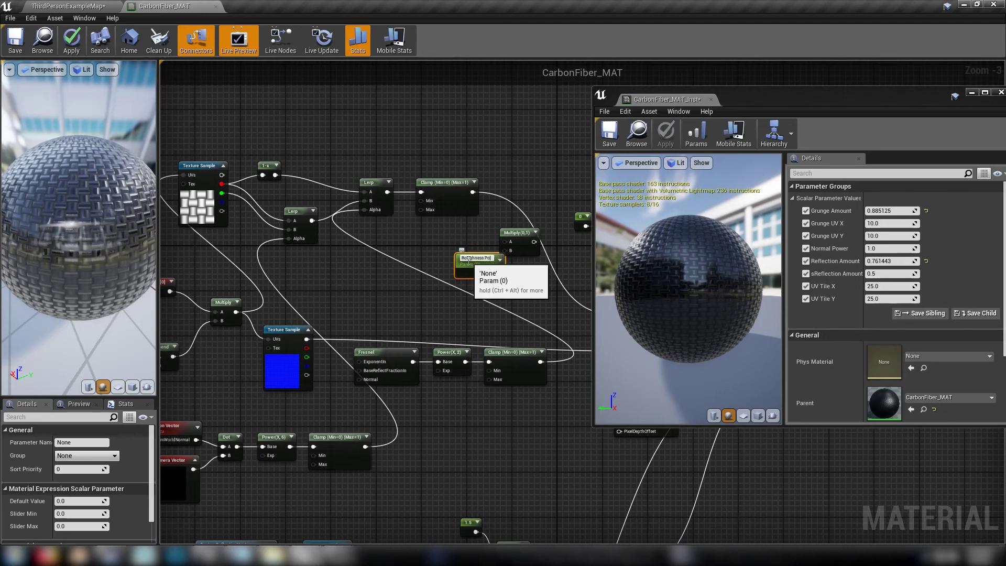
{"action": "type", "text": "wer"}
{"action": "key", "text": "Return"}
Connect the Clamp to the Multiply's A, Roughness Power to its B, and the Multiply's output to the base layer's Roughness
{"action": "left_click_drag", "start_coordinate": [479, 263], "coordinate": [511, 251]}
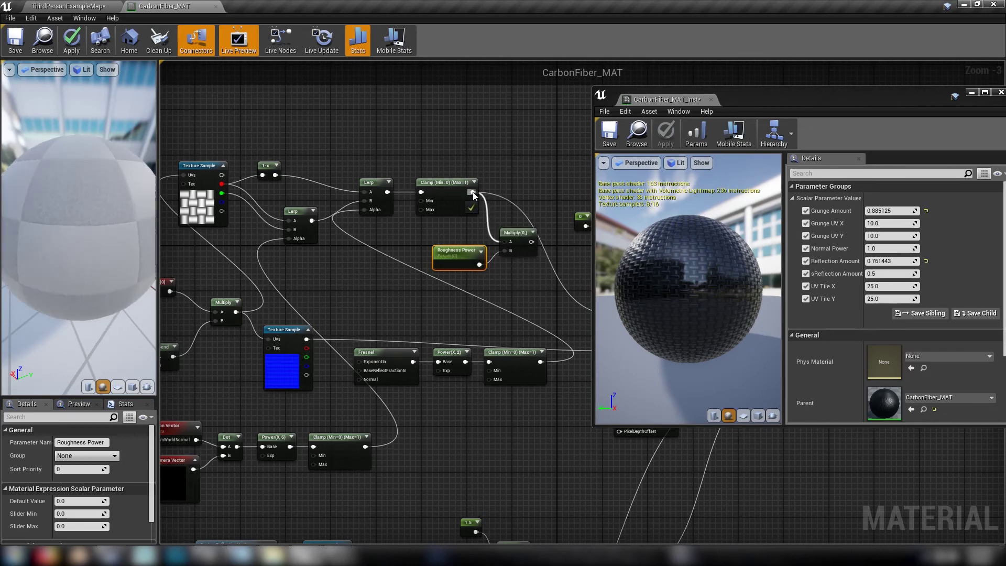
{"action": "right_click_drag", "start_coordinate": [532, 335], "coordinate": [392, 295]}
{"action": "left_click_drag", "start_coordinate": [385, 201], "coordinate": [480, 275]}
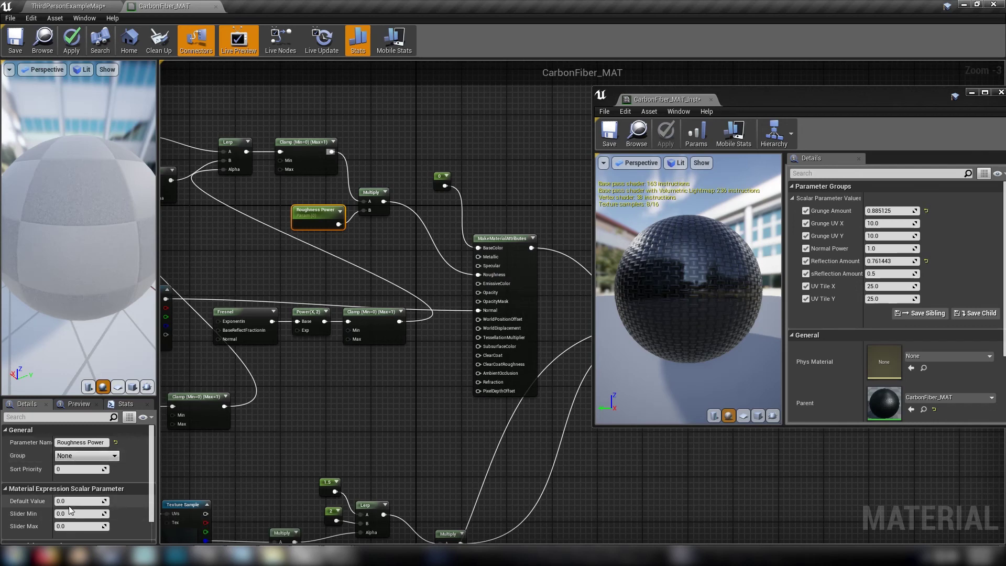
Set Roughness Power's default value to 1 and save the CarbonFiber_MAT material
{"action": "left_click", "coordinate": [94, 500]}
{"action": "type", "text": "1"}
{"action": "key", "text": "Return"}
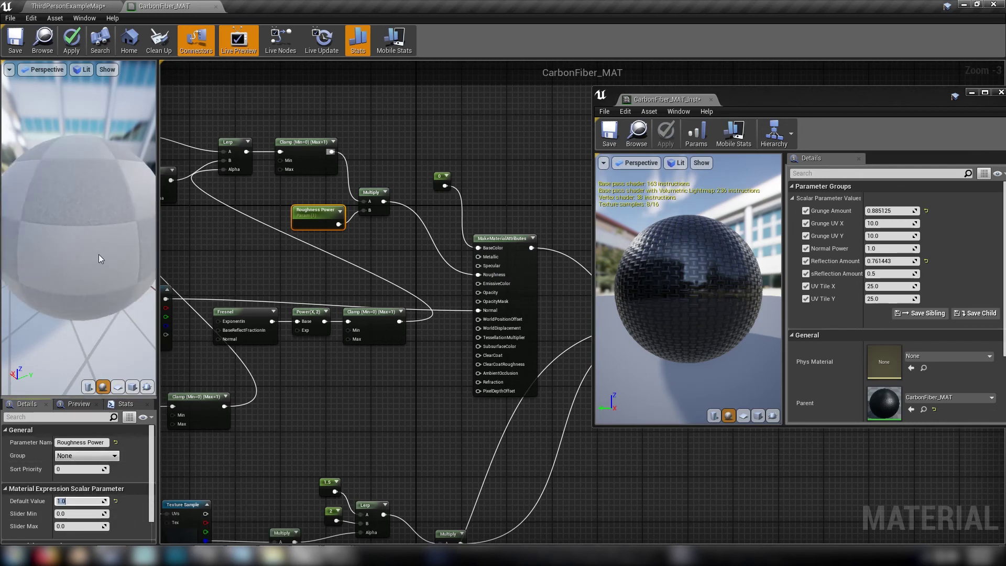
{"action": "left_click_drag", "start_coordinate": [77, 219], "coordinate": [42, 219]}
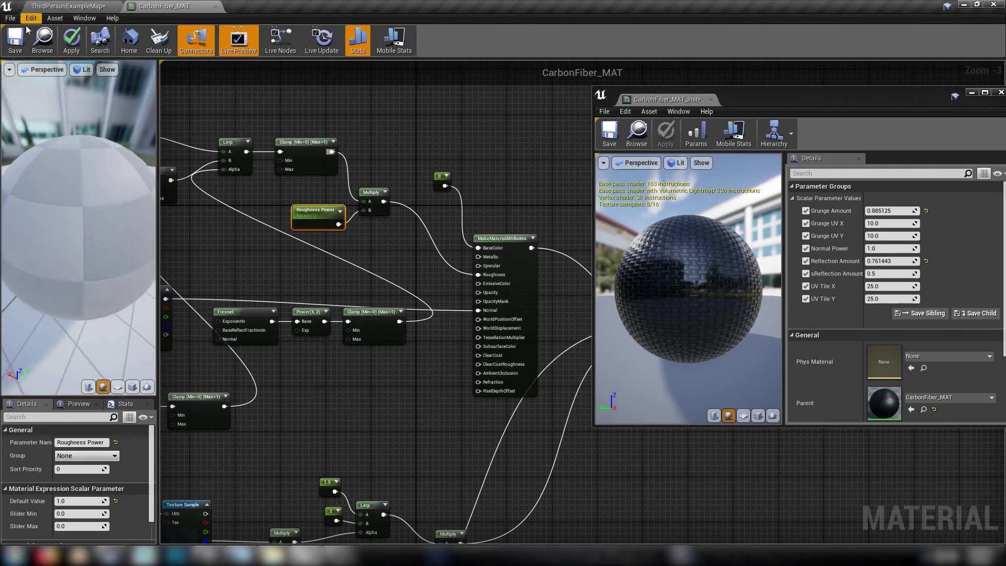
{"action": "key", "text": "ctrl+s"}
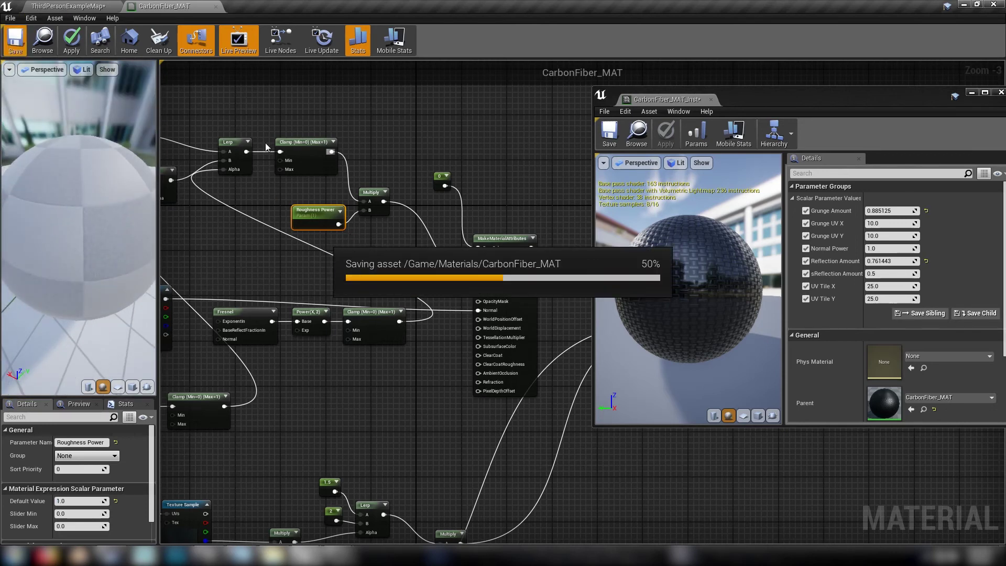
Switch back to the level, enable Roughness Power in the material instance and set it to about 1.378
{"action": "left_click", "coordinate": [64, 6]}
{"action": "left_click_drag", "start_coordinate": [475, 234], "coordinate": [422, 234], "text": "alt"}
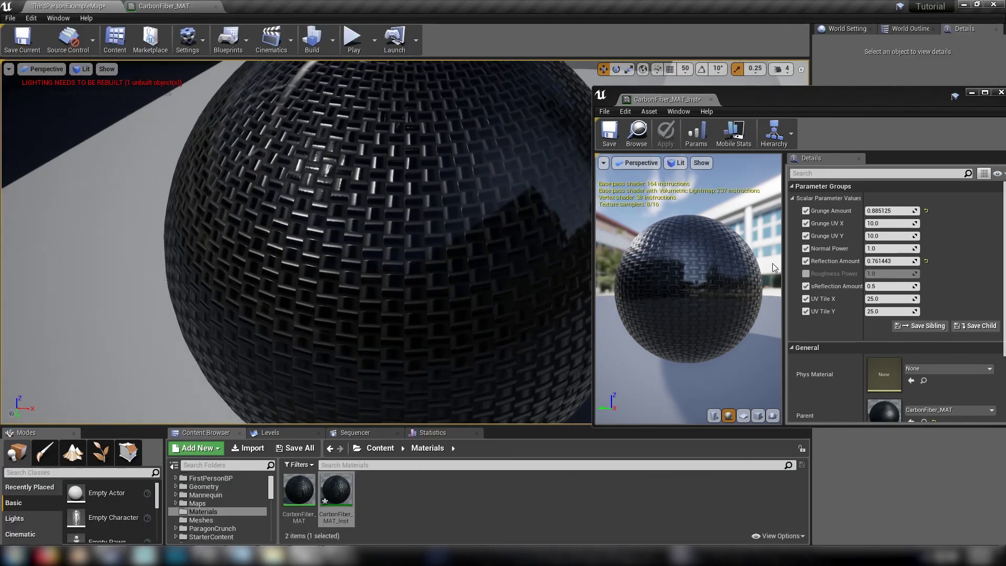
{"action": "left_click", "coordinate": [806, 273]}
{"action": "mouse_move", "coordinate": [891, 274]}
{"action": "left_mouse_down"}
{"action": "mouse_move", "coordinate": [932, 273]}
{"action": "mouse_move", "coordinate": [906, 273]}
{"action": "left_mouse_up"}
{"action": "left_click_drag", "start_coordinate": [301, 218], "coordinate": [429, 218], "text": "alt"}
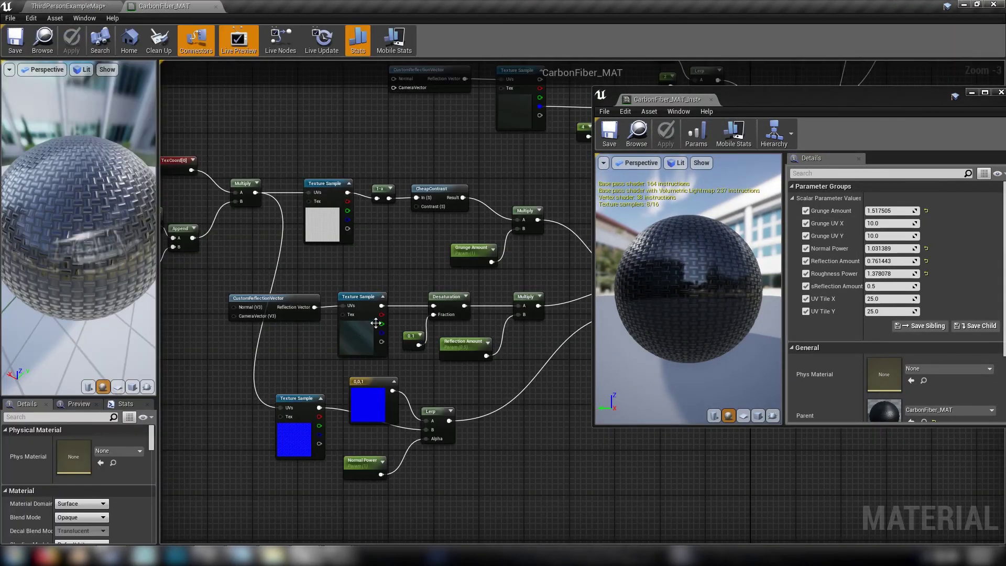
Add a scalar parameter named Grungfe Contrast below the grunge texture's 1-x node
{"action": "key", "text": "1"}
{"action": "left_click", "coordinate": [370, 236]}
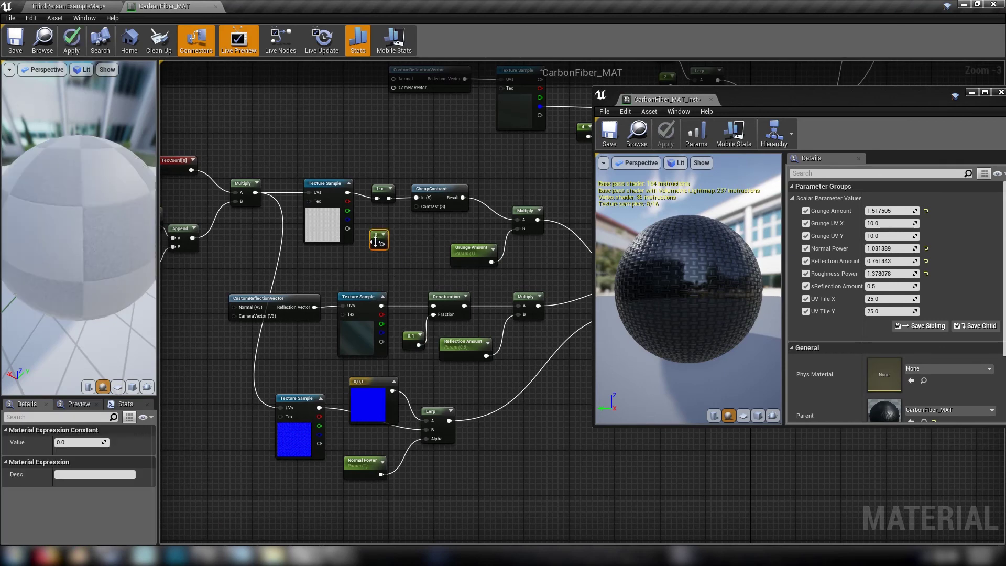
{"action": "right_click", "coordinate": [377, 237]}
{"action": "left_click", "coordinate": [411, 241]}
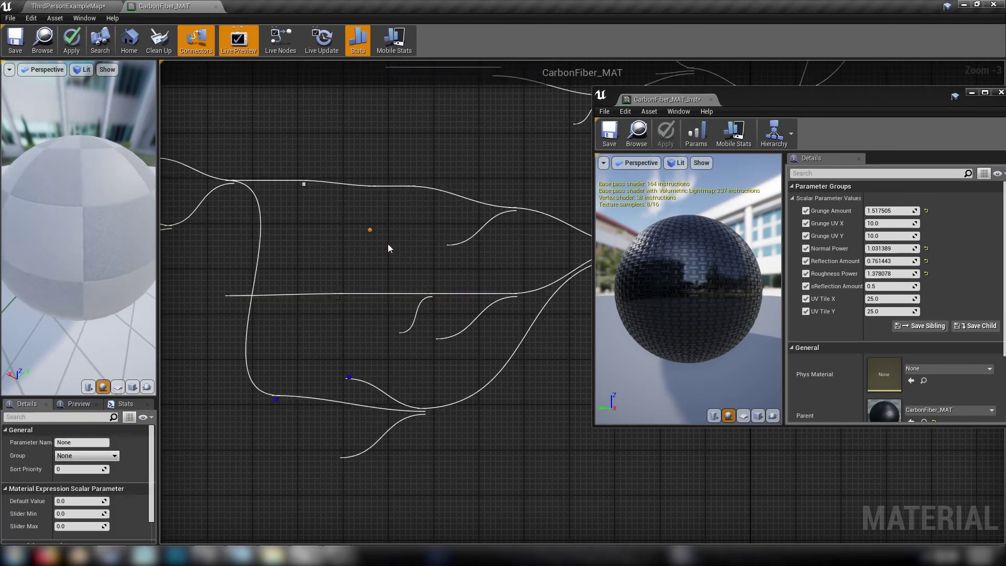
{"action": "type", "text": "Gru"}
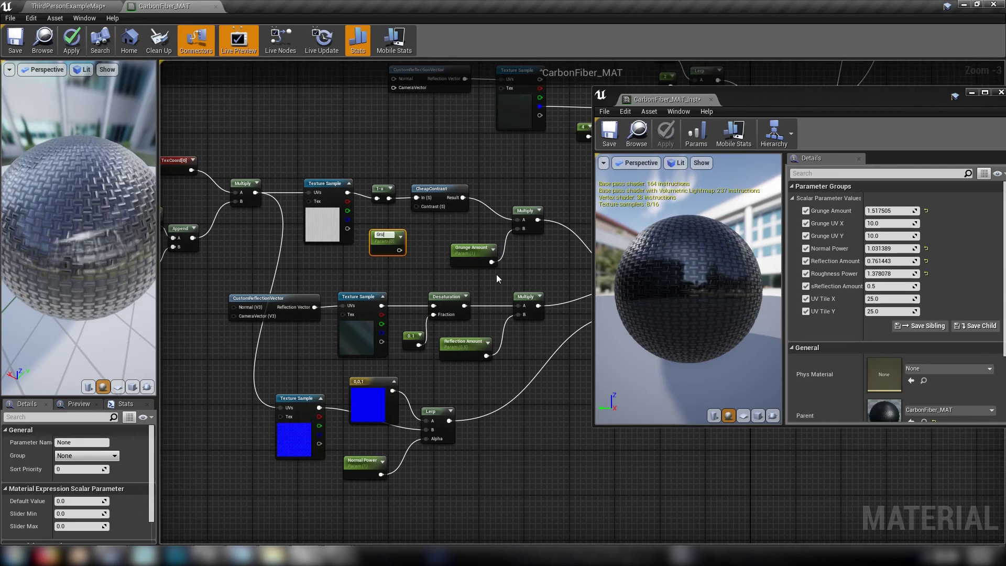
{"action": "type", "text": "ngfe Contrast"}
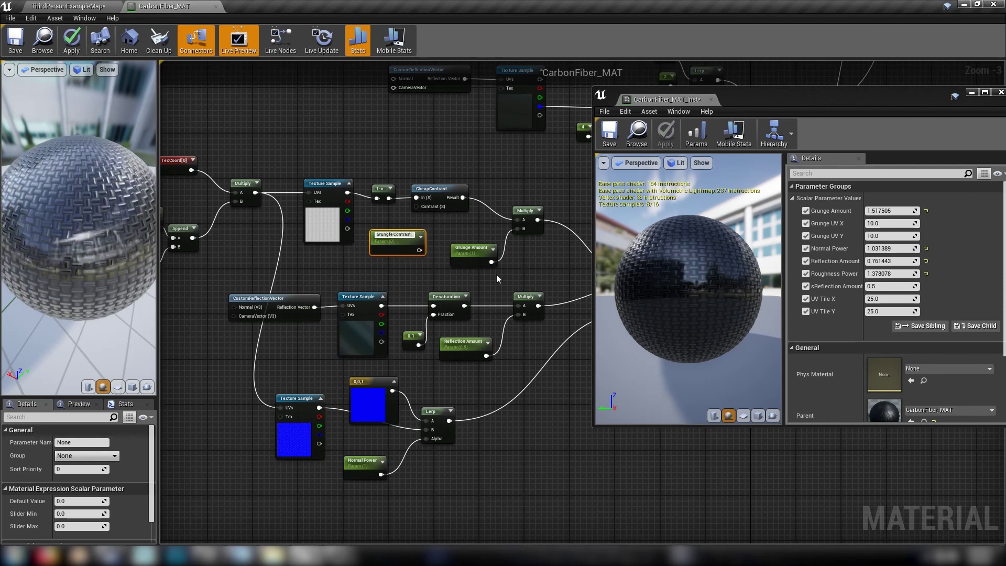
{"action": "key", "text": "Return"}
Connect Grungfe Contrast to the CheapContrast node's Contrast input and set the parameter's default value to 1
{"action": "left_click_drag", "start_coordinate": [415, 249], "coordinate": [390, 225]}
{"action": "left_click", "coordinate": [75, 501]}
{"action": "type", "text": "1"}
{"action": "key", "text": "Return"}
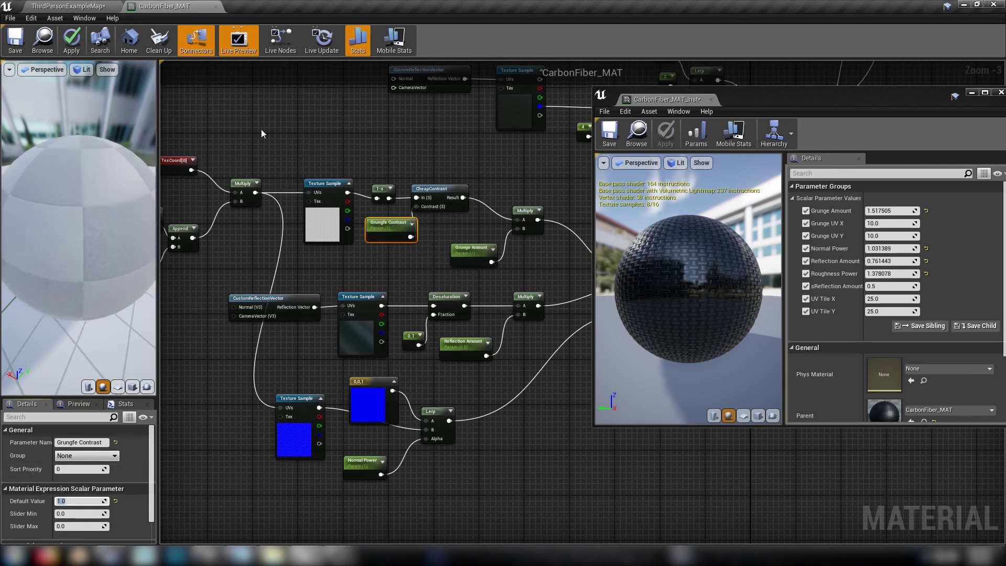
Set Min Default to 0.3 on the Clamp feeding the Roughness Power Multiply, and save the CarbonFiber_MAT material
{"action": "right_click_drag", "start_coordinate": [510, 171], "coordinate": [576, 528]}
{"action": "left_click_drag", "start_coordinate": [899, 94], "coordinate": [1005, 215]}
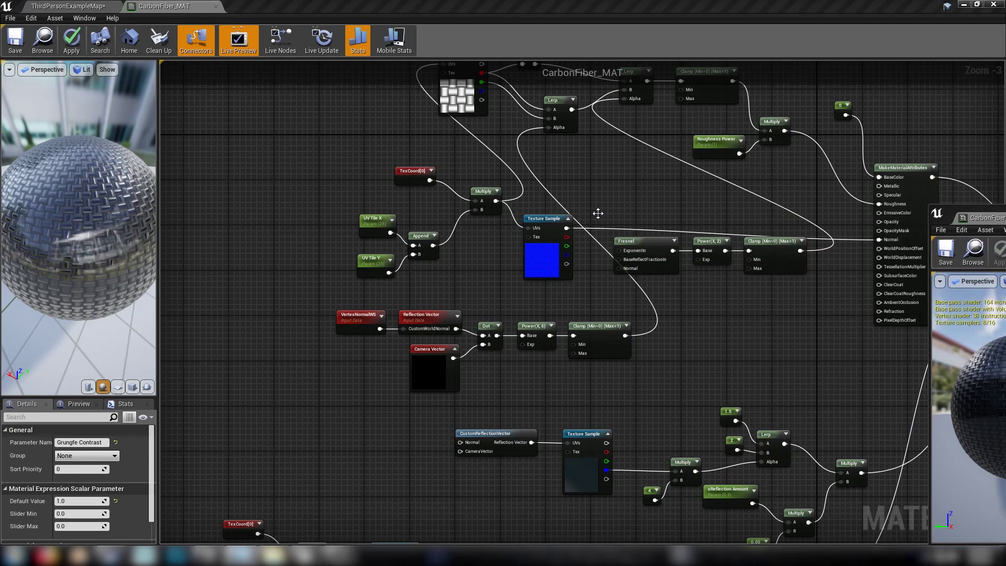
{"action": "right_click_drag", "start_coordinate": [617, 220], "coordinate": [473, 352]}
{"action": "scroll", "coordinate": [491, 256], "scroll_direction": "up", "scroll_amount": 3}
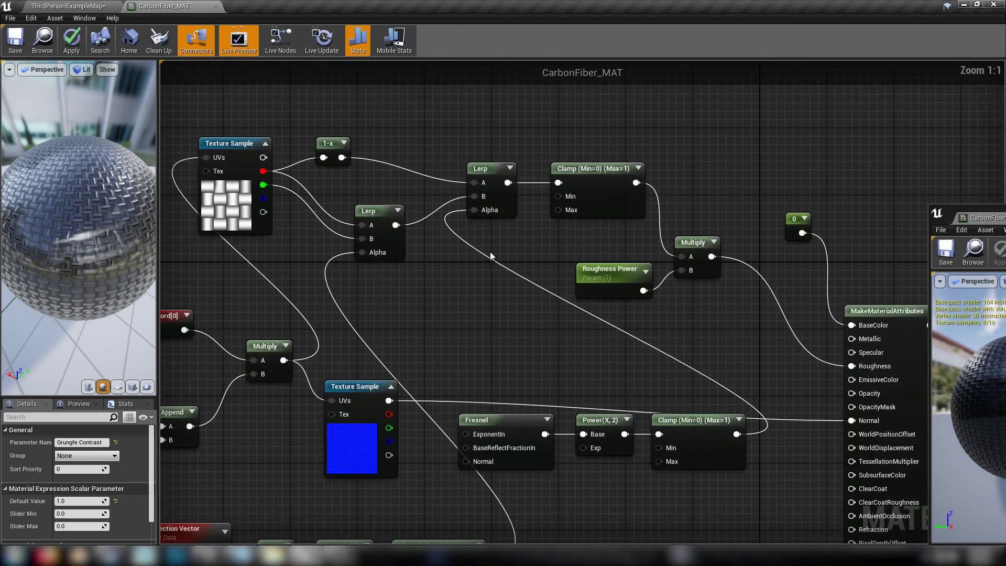
{"action": "left_click", "coordinate": [597, 191]}
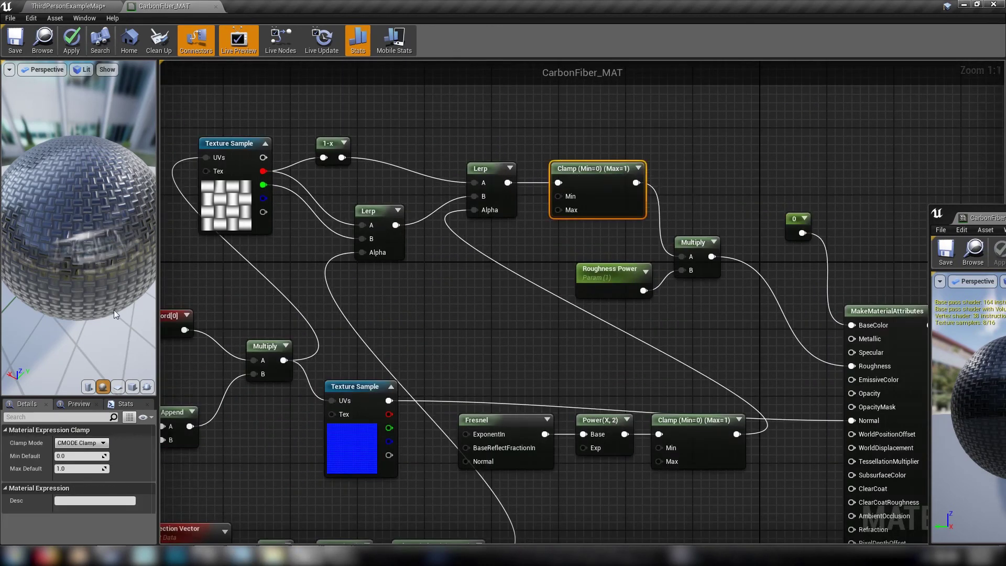
{"action": "left_click", "coordinate": [62, 456]}
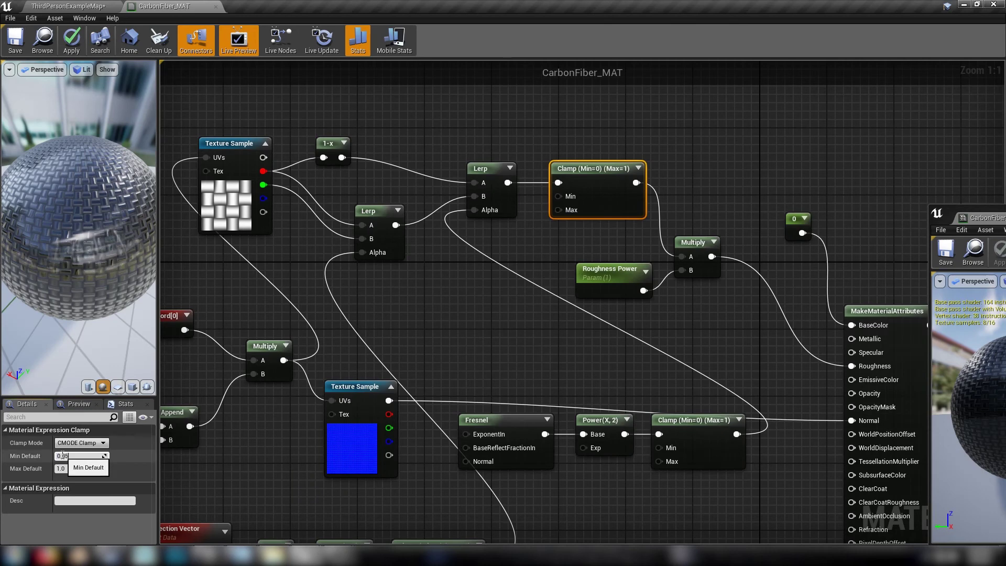
{"action": "type", "text": "0.35"}
{"action": "key", "text": "BackSpace"}
{"action": "key", "text": "Return"}
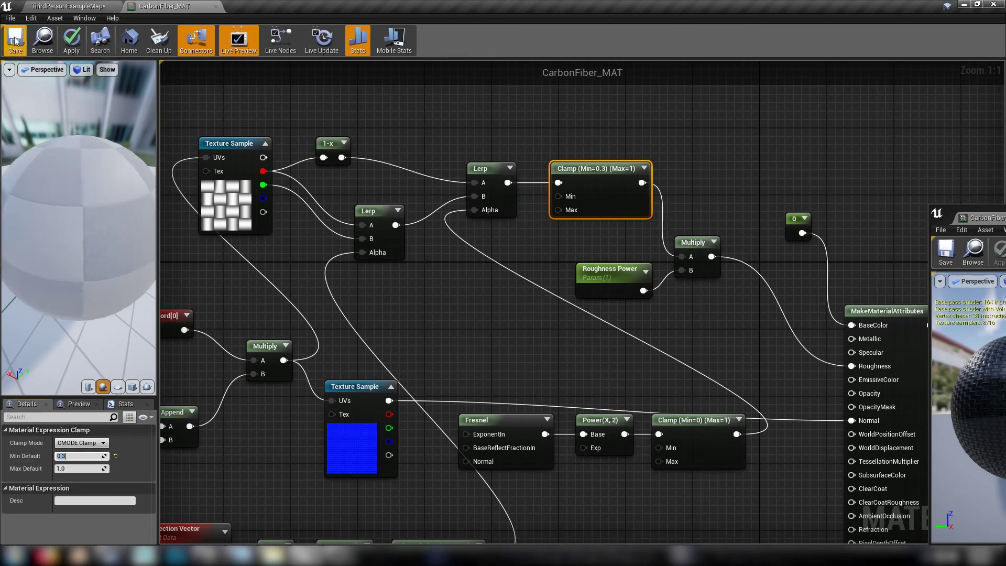
{"action": "left_click_drag", "start_coordinate": [98, 221], "coordinate": [99, 218]}
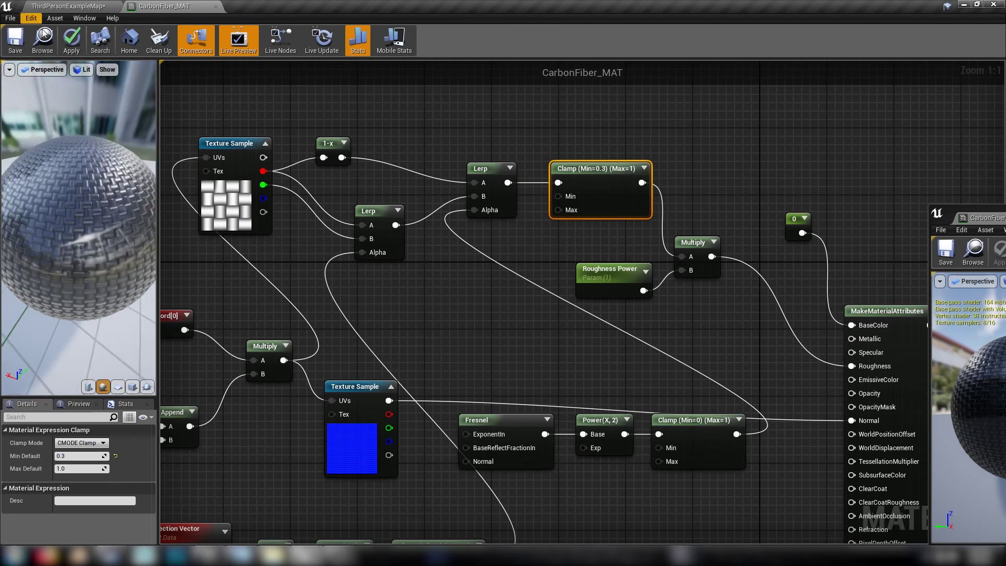
{"action": "left_click", "coordinate": [14, 46]}
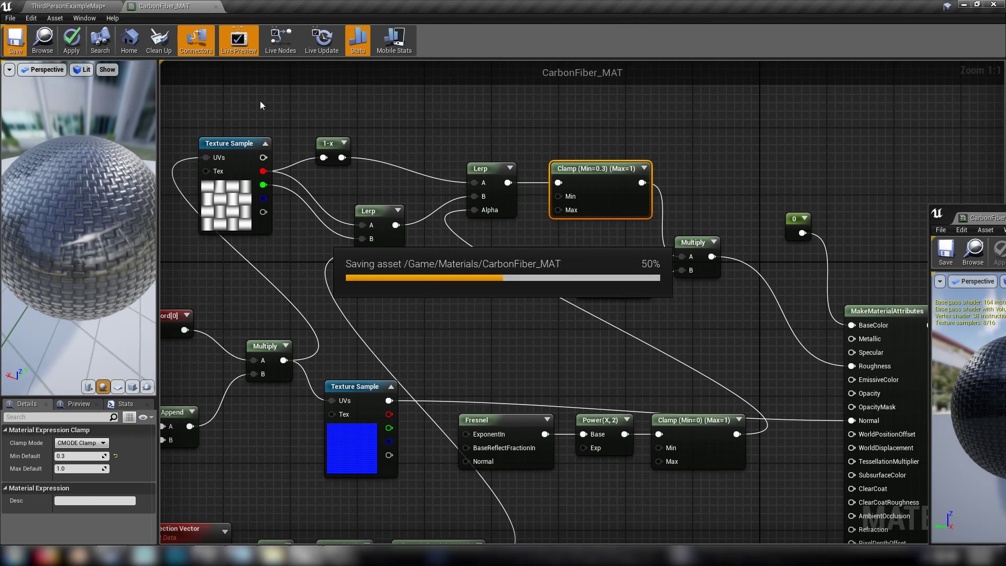
Switch back to the level, enable Grungfe Contrast in the material instance and set it to about 7.886
{"action": "left_click", "coordinate": [54, 4]}
{"action": "left_click_drag", "start_coordinate": [620, 242], "coordinate": [707, 272], "text": "alt"}
{"action": "right_click_drag", "start_coordinate": [572, 232], "coordinate": [572, 232]}
{"action": "left_click_drag", "start_coordinate": [1005, 218], "coordinate": [796, 120]}
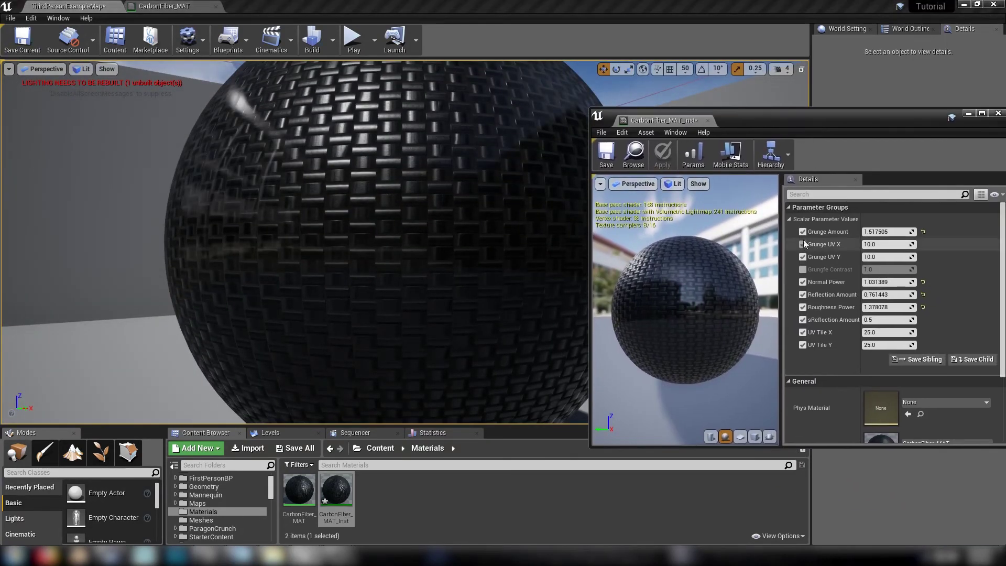
{"action": "left_click", "coordinate": [801, 271]}
{"action": "mouse_move", "coordinate": [885, 270]}
{"action": "left_mouse_down"}
{"action": "mouse_move", "coordinate": [911, 269]}
{"action": "mouse_move", "coordinate": [875, 269]}
{"action": "left_mouse_up"}
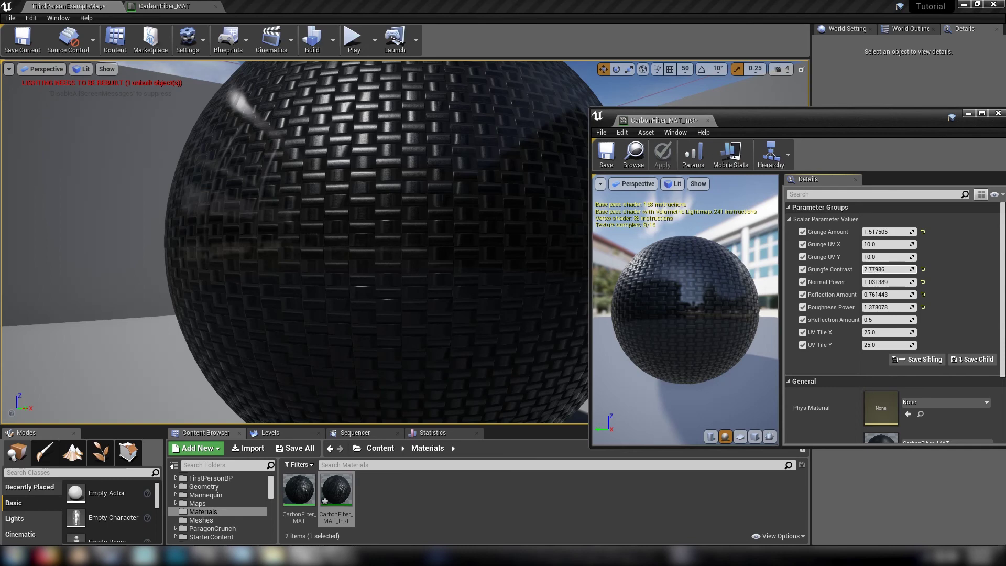
Set Grunge Amount in the material instance to about 9.71 and inspect the sphere's surface from several angles
{"action": "left_click_drag", "start_coordinate": [472, 230], "coordinate": [518, 309], "text": "alt"}
{"action": "left_click_drag", "start_coordinate": [885, 232], "coordinate": [923, 231]}
{"action": "right_click_drag", "start_coordinate": [413, 218], "coordinate": [445, 218], "text": "alt"}
{"action": "left_click_drag", "start_coordinate": [414, 218], "coordinate": [357, 202], "text": "alt"}
{"action": "left_click_drag", "start_coordinate": [381, 247], "coordinate": [427, 238], "text": "alt"}
{"action": "mouse_move", "coordinate": [381, 247]}
{"action": "right_mouse_down", "text": "alt"}
{"action": "mouse_move", "coordinate": [335, 248]}
{"action": "mouse_move", "coordinate": [389, 254]}
{"action": "right_mouse_up", "text": "alt"}
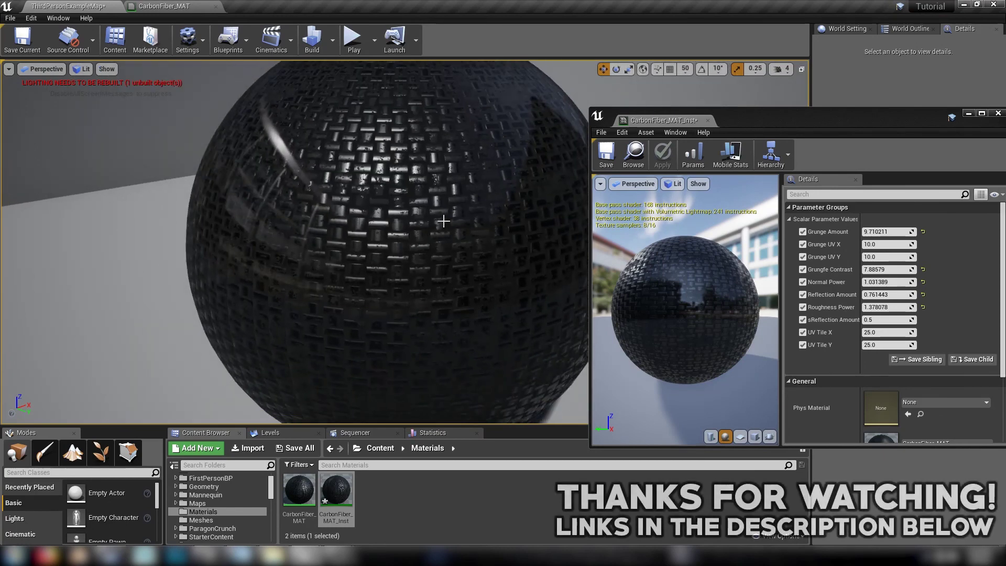
{"action": "left_click_drag", "start_coordinate": [487, 251], "coordinate": [527, 250], "text": "alt"}
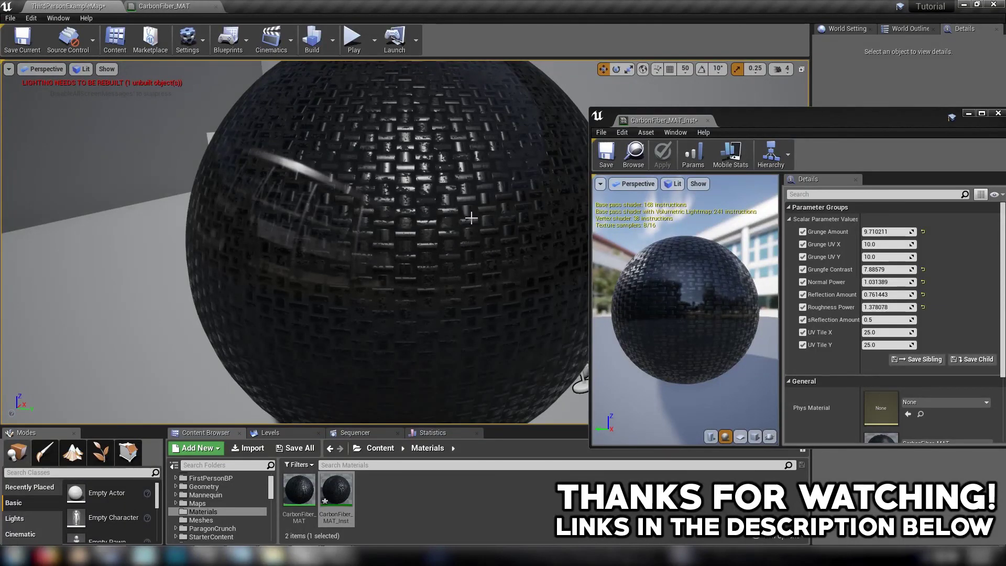
{"action": "right_click_drag", "start_coordinate": [511, 227], "coordinate": [461, 226]}
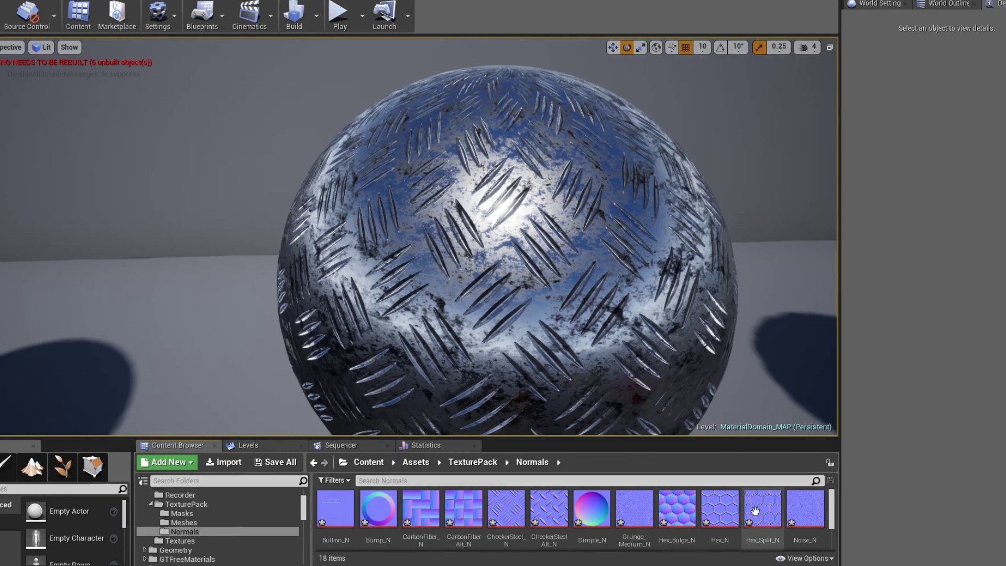
Browse the TexturePack's Normals and Masks folders and view the sample material spheres in the MaterialDomain_MAP level
{"action": "scroll", "coordinate": [778, 520], "scroll_direction": "down", "scroll_amount": 2}
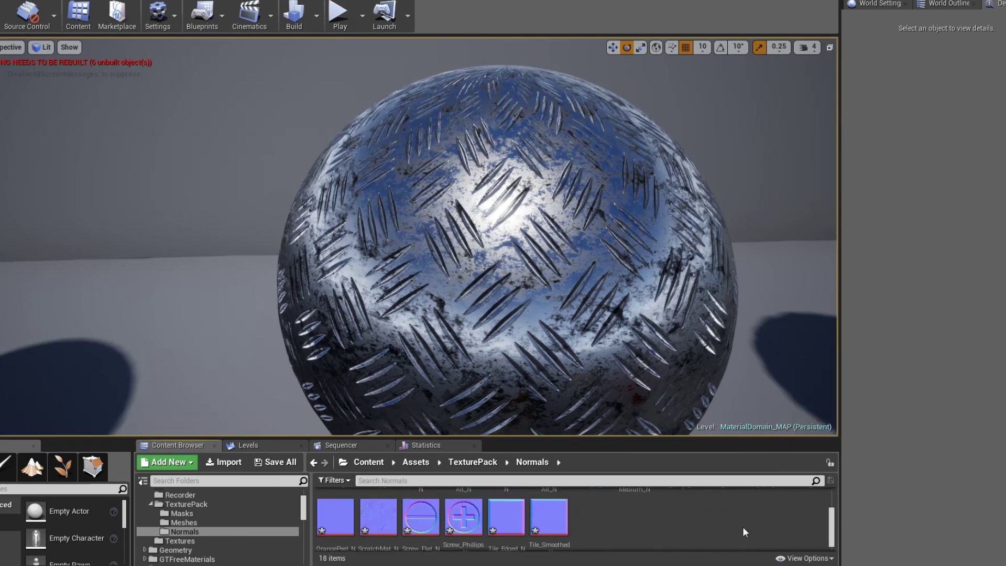
{"action": "scroll", "coordinate": [741, 524], "scroll_direction": "up", "scroll_amount": 2}
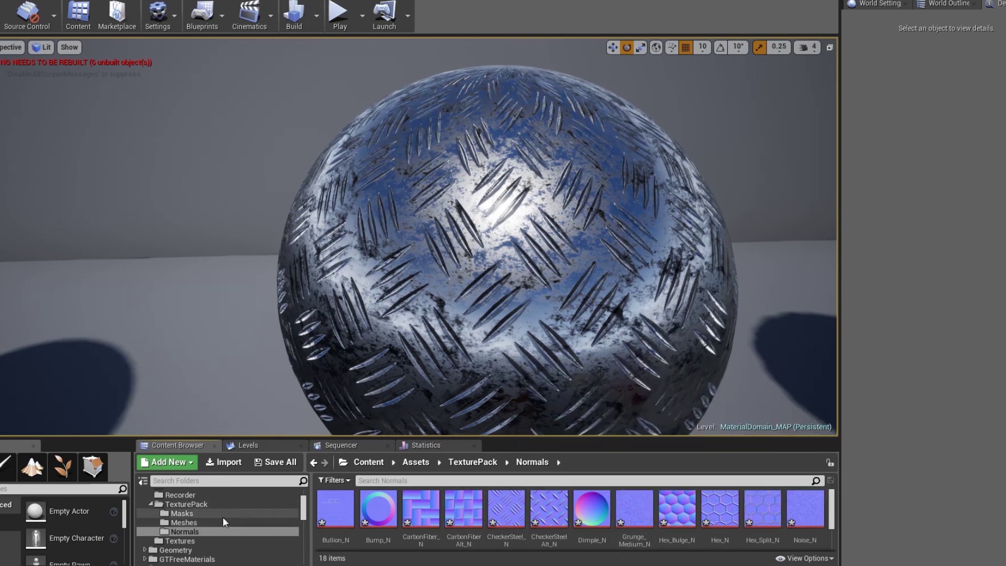
{"action": "left_click", "coordinate": [187, 513]}
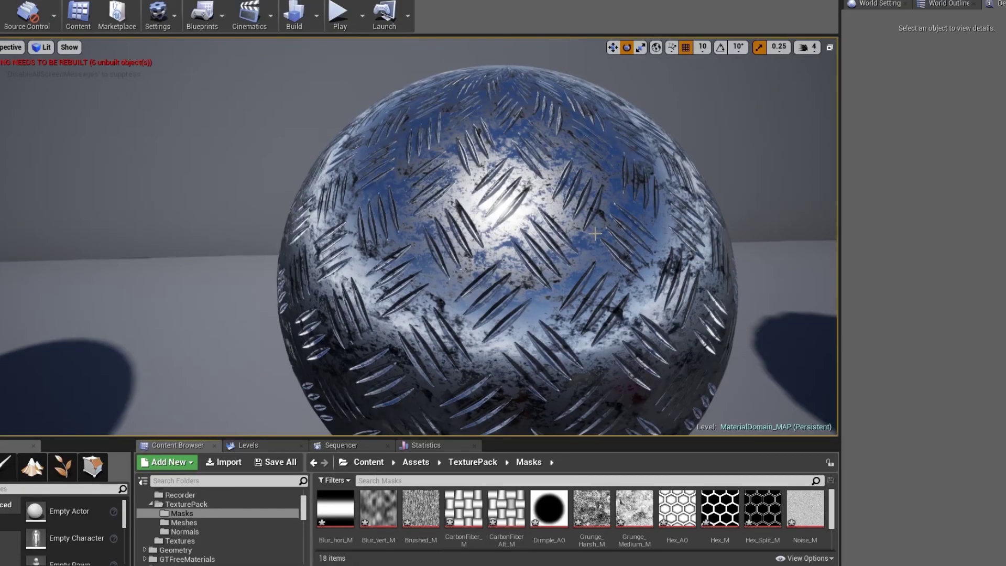
{"action": "right_click_drag", "start_coordinate": [595, 234], "coordinate": [655, 225]}
{"action": "key", "text": "w"}
{"action": "right_click_drag", "start_coordinate": [532, 325], "coordinate": [533, 261]}
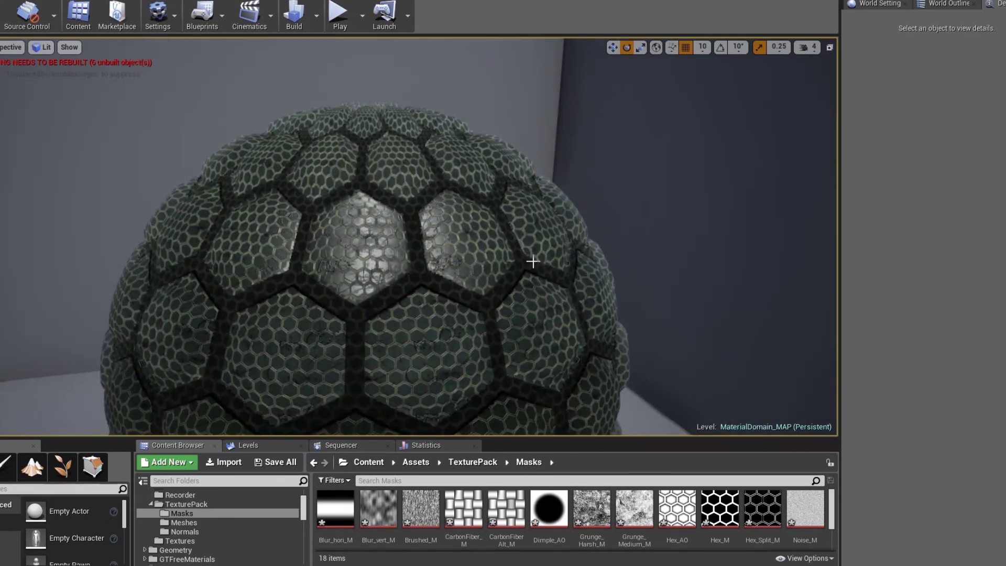
Browse the TexturePack's Meshes folder and examine the gold bullion sample in the level
{"action": "left_click", "coordinate": [218, 522]}
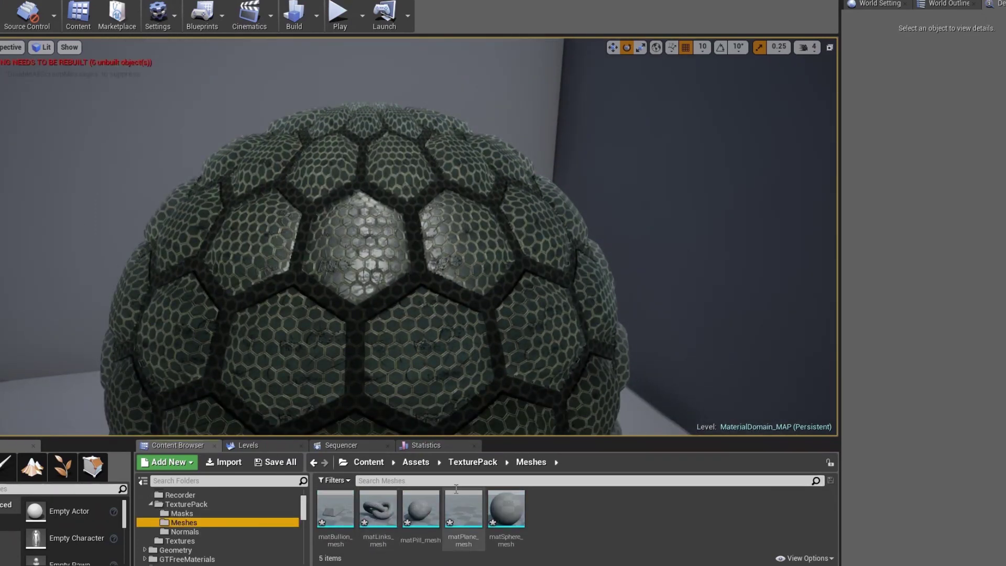
{"action": "left_click", "coordinate": [491, 516]}
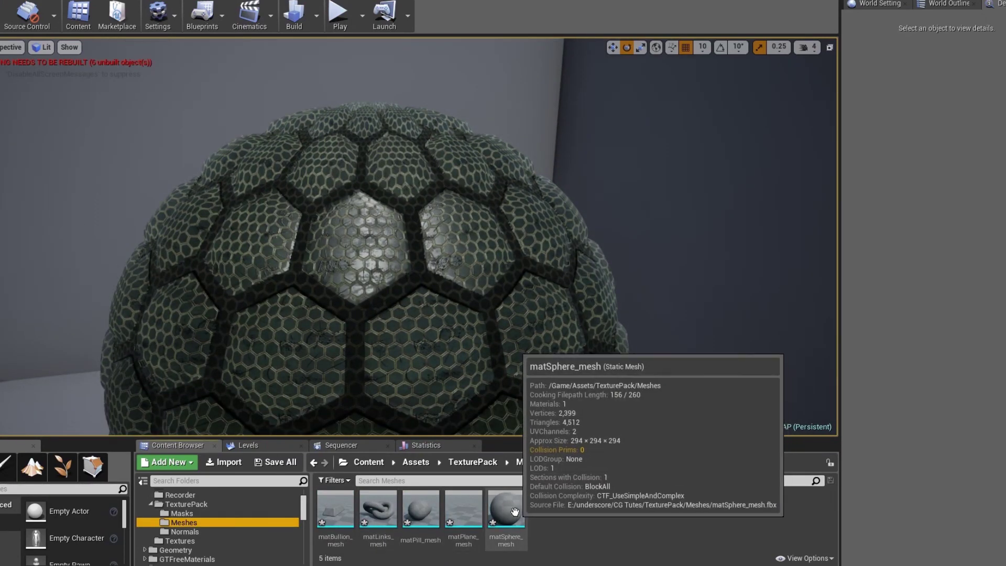
{"action": "left_click", "coordinate": [377, 509]}
{"action": "right_click_drag", "start_coordinate": [303, 300], "coordinate": [225, 301]}
{"action": "mouse_move", "coordinate": [322, 335]}
{"action": "right_mouse_down"}
{"action": "mouse_move", "coordinate": [322, 282]}
{"action": "mouse_move", "coordinate": [322, 335]}
{"action": "right_mouse_up"}
{"action": "right_click_drag", "start_coordinate": [402, 302], "coordinate": [294, 315]}
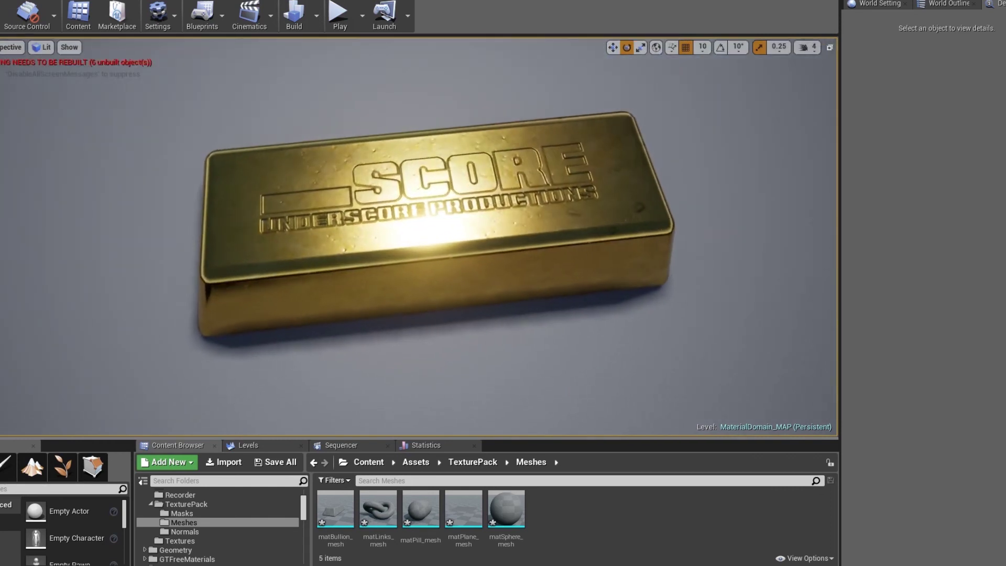
{"action": "right_click_drag", "start_coordinate": [451, 281], "coordinate": [450, 276]}
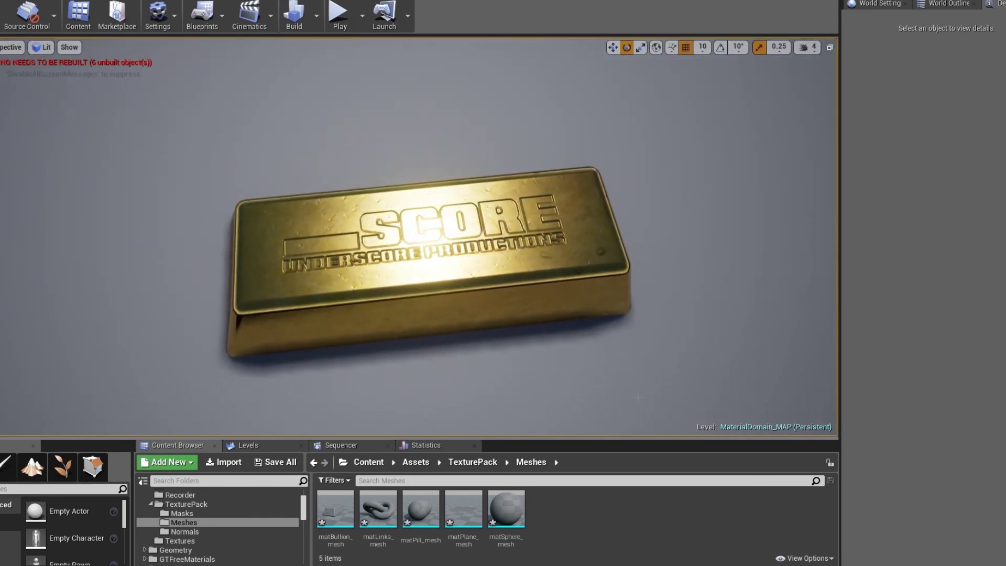